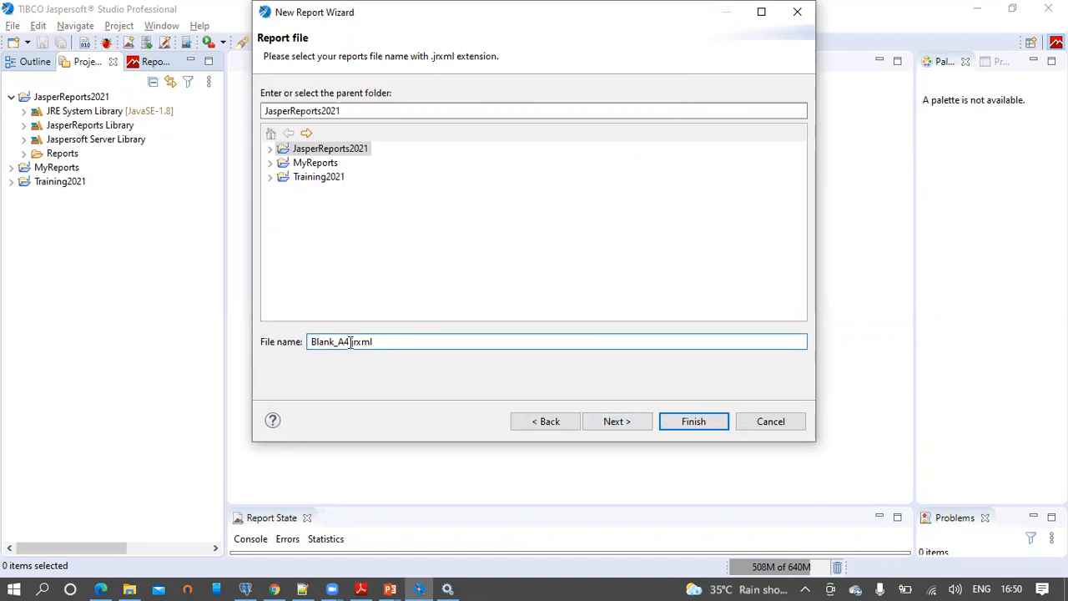
Name the report file "Crosstab component - Quarterly Store Sales Of Products By Brand Name.jrxml" in JasperReports2021, copying the title from the query comment in pgAdmin.
{"action": "left_click", "coordinate": [270, 148]}
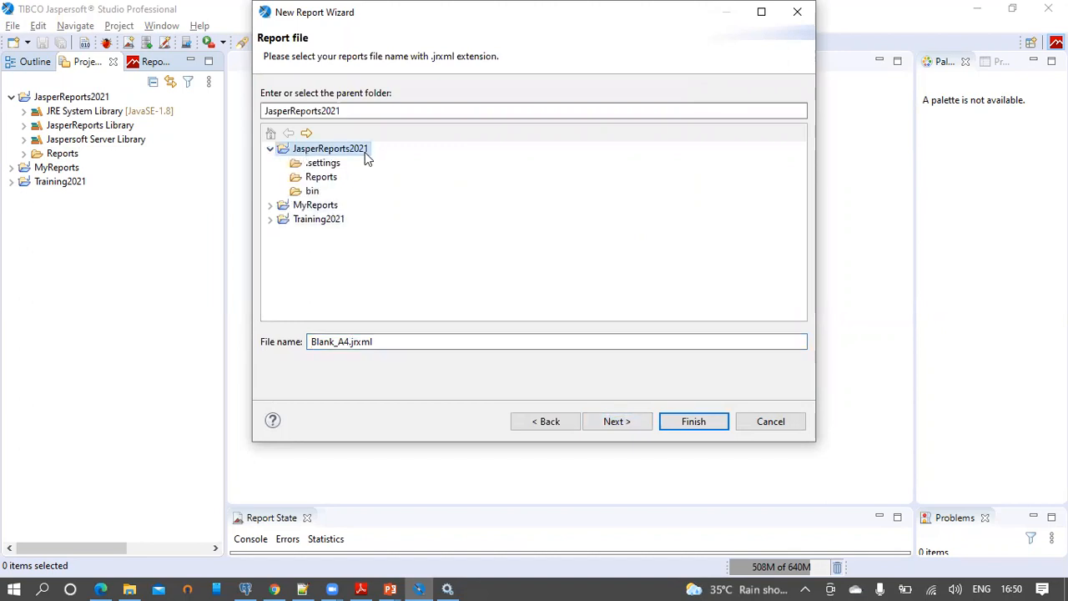
{"action": "left_click", "coordinate": [246, 588]}
{"action": "left_click", "coordinate": [471, 174]}
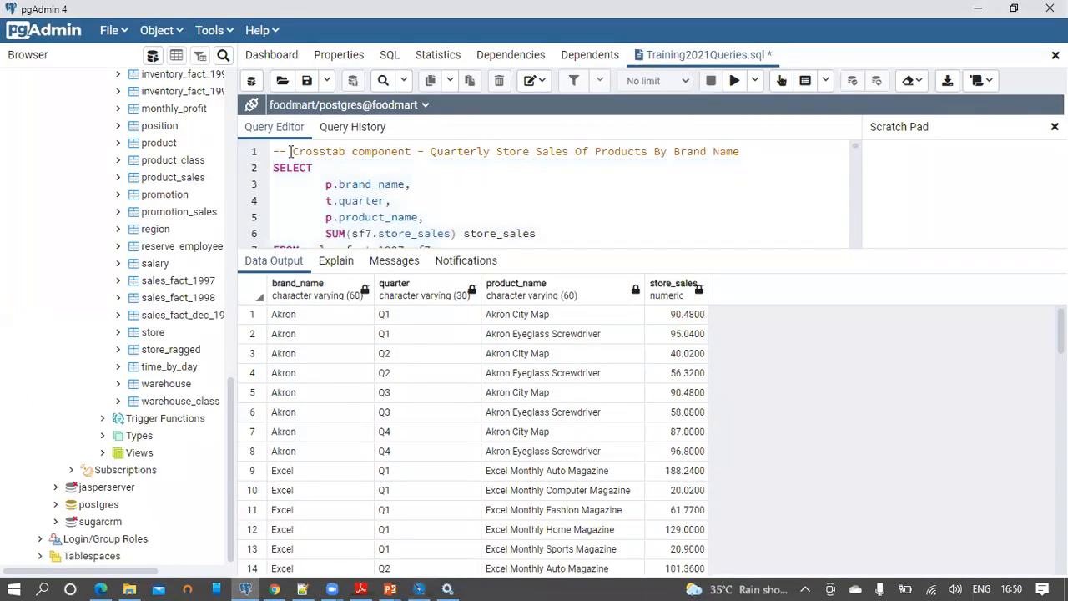
{"action": "left_click_drag", "start_coordinate": [294, 152], "coordinate": [742, 146]}
{"action": "key", "text": "ctrl+c"}
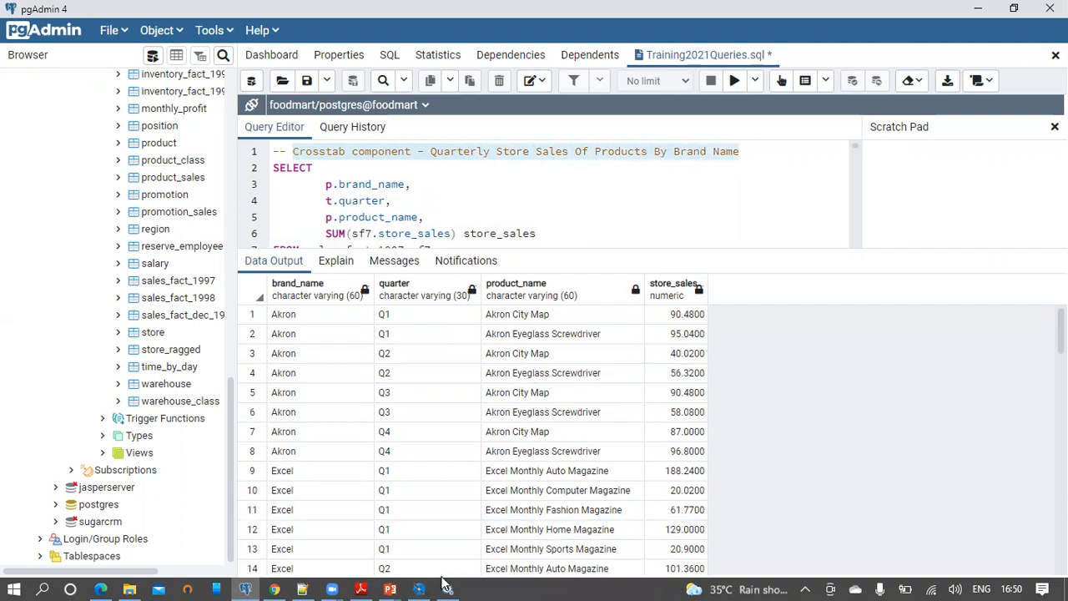
{"action": "left_click", "coordinate": [419, 589]}
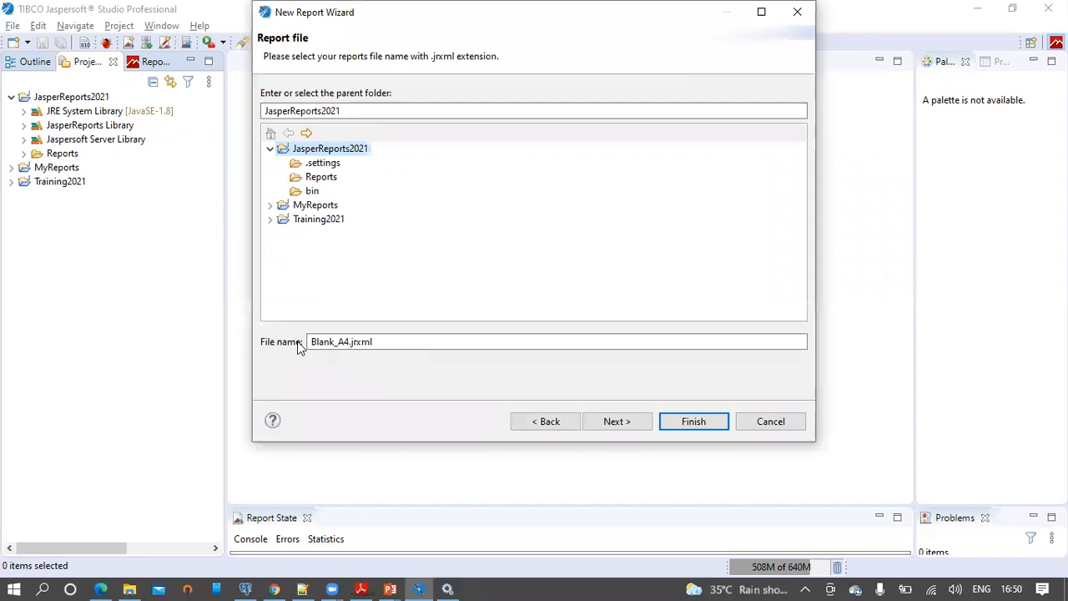
{"action": "key", "text": "ctrl+v"}
{"action": "left_click", "coordinate": [615, 421]}
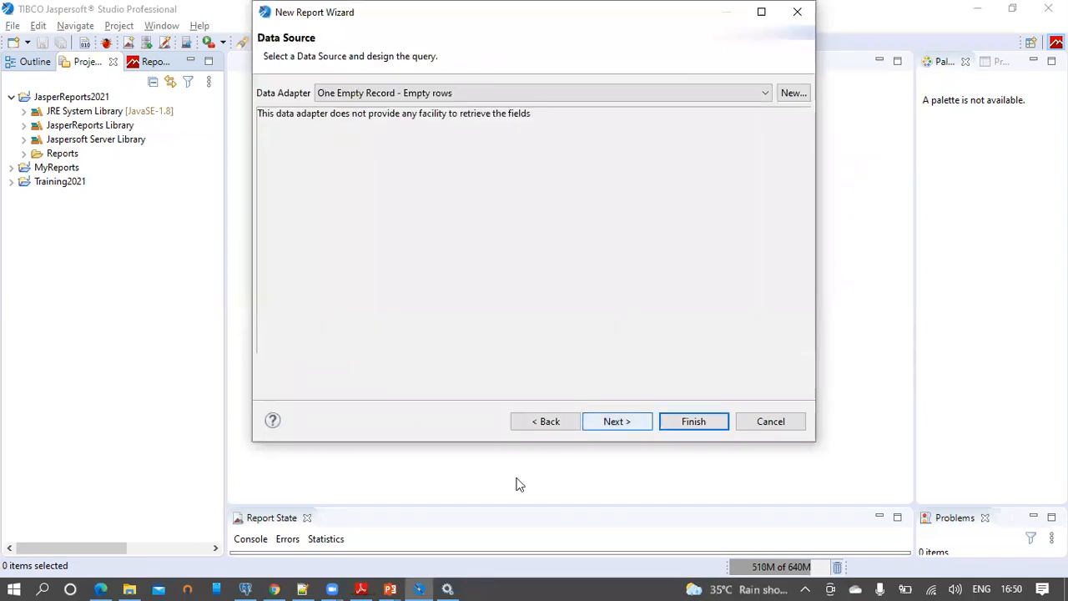
Switch to pgAdmin and examine the crosstab query's title, selected columns, source table sales_fact_1997, joins and filters.
{"action": "left_click", "coordinate": [244, 589]}
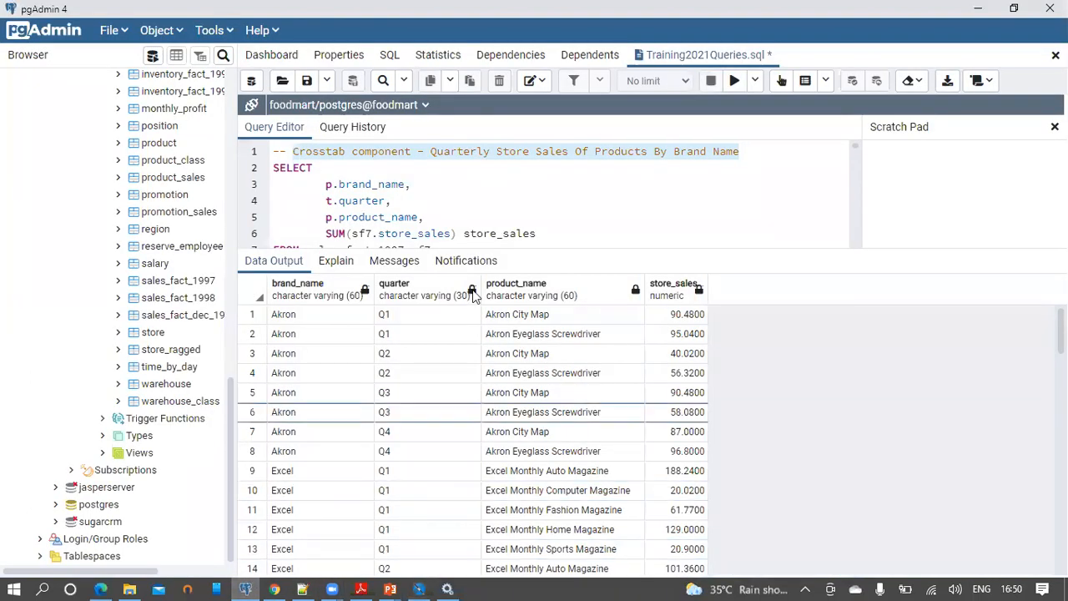
{"action": "left_click", "coordinate": [524, 174]}
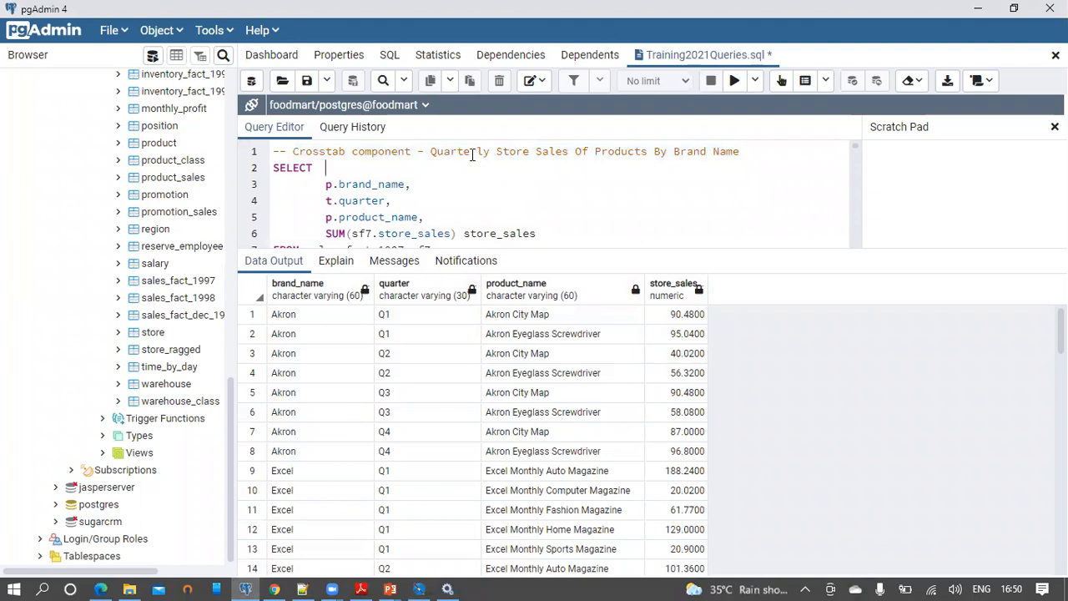
{"action": "left_click", "coordinate": [426, 153]}
{"action": "left_click_drag", "start_coordinate": [425, 153], "coordinate": [496, 155]}
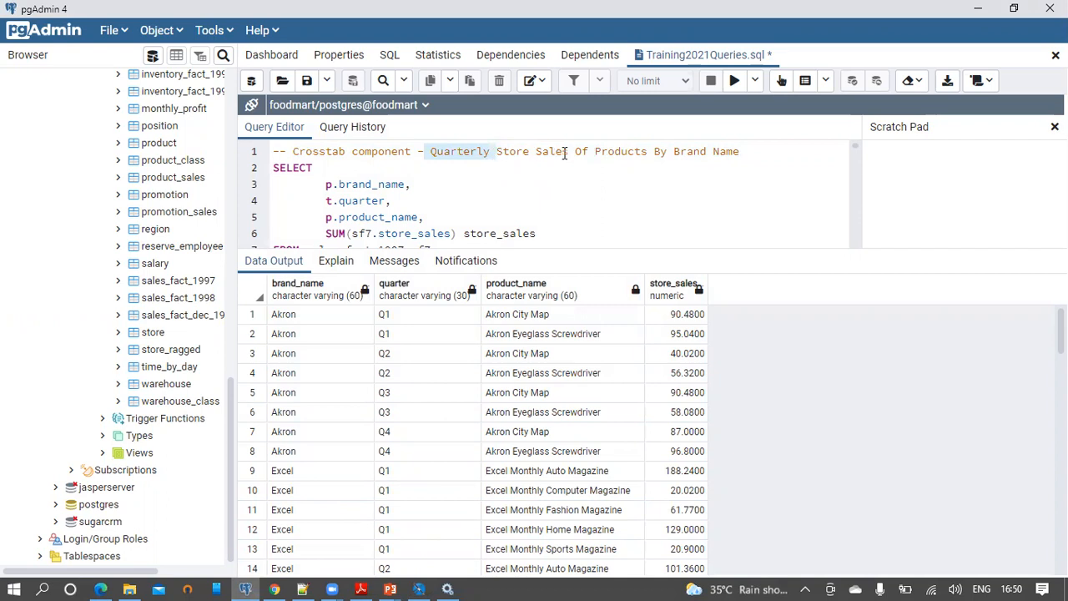
{"action": "left_click_drag", "start_coordinate": [594, 153], "coordinate": [736, 148]}
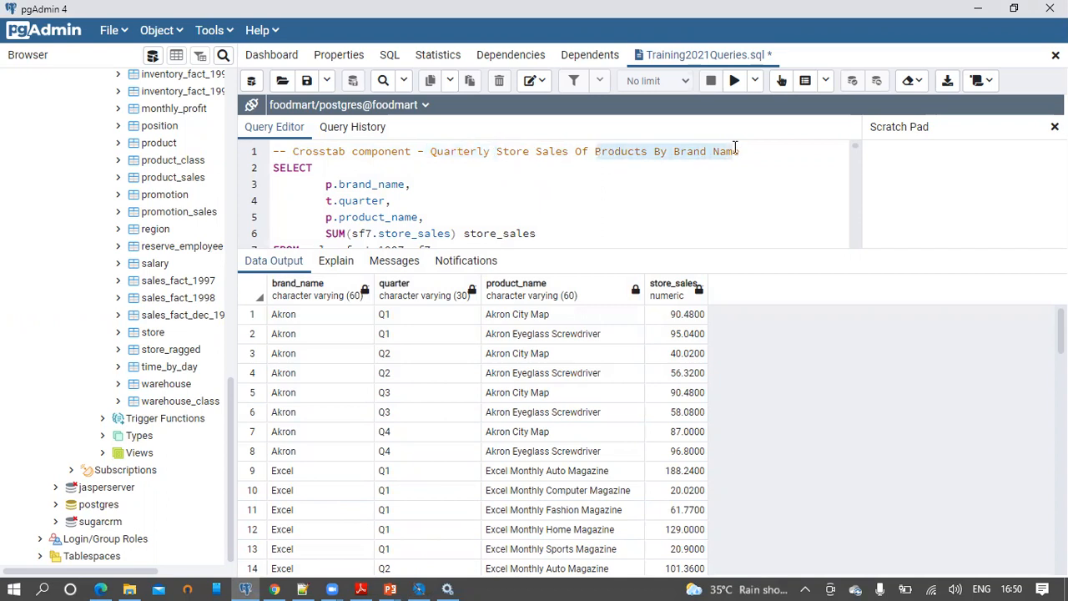
{"action": "left_click", "coordinate": [674, 151]}
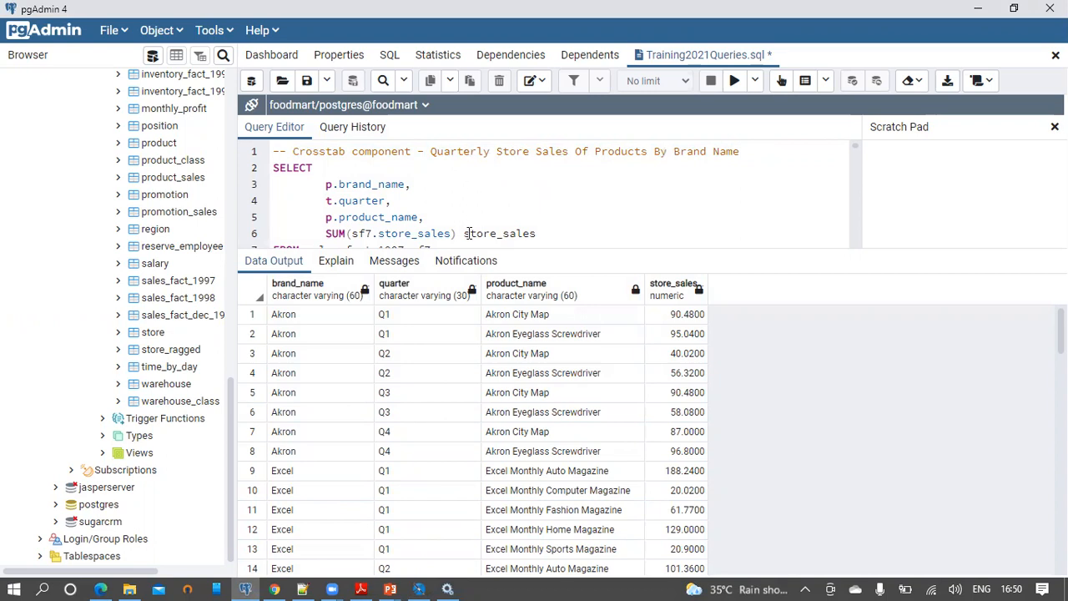
{"action": "scroll", "coordinate": [468, 217], "scroll_direction": "down", "scroll_amount": 2}
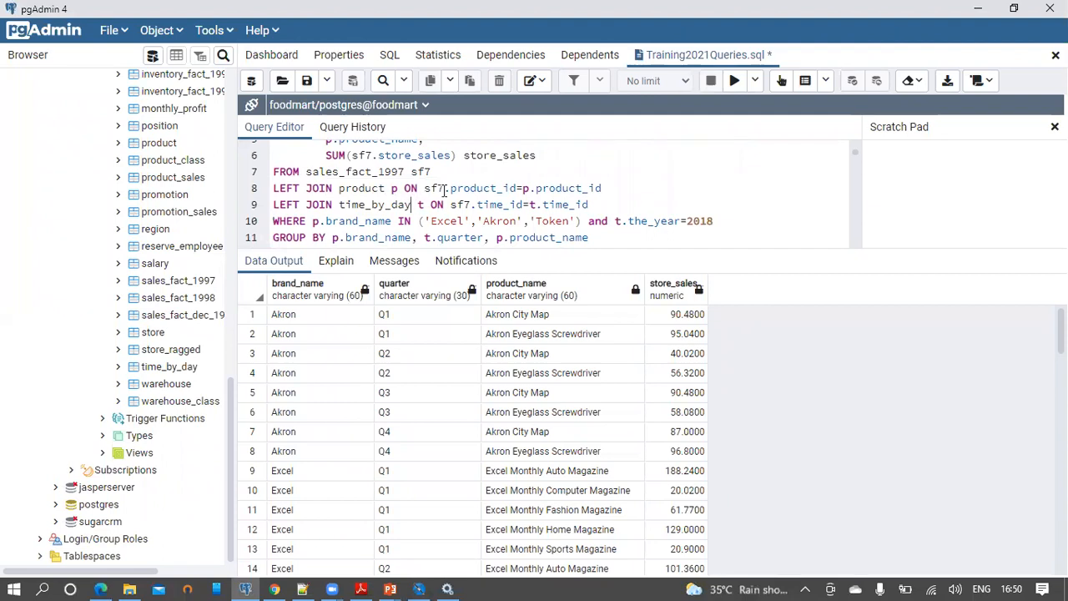
{"action": "scroll", "coordinate": [464, 188], "scroll_direction": "up", "scroll_amount": 2}
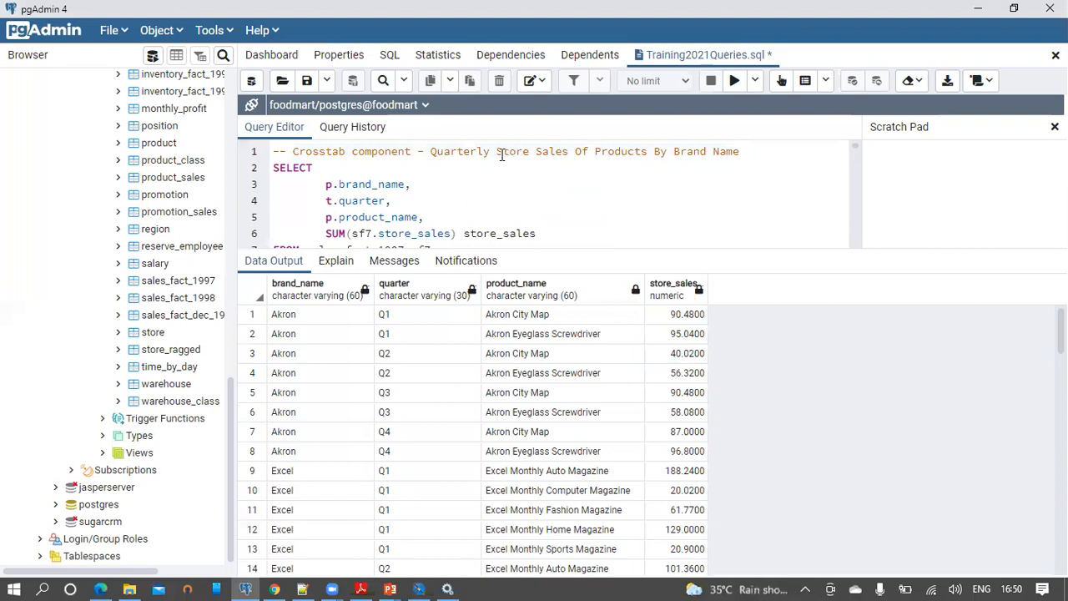
{"action": "left_click_drag", "start_coordinate": [496, 152], "coordinate": [567, 152]}
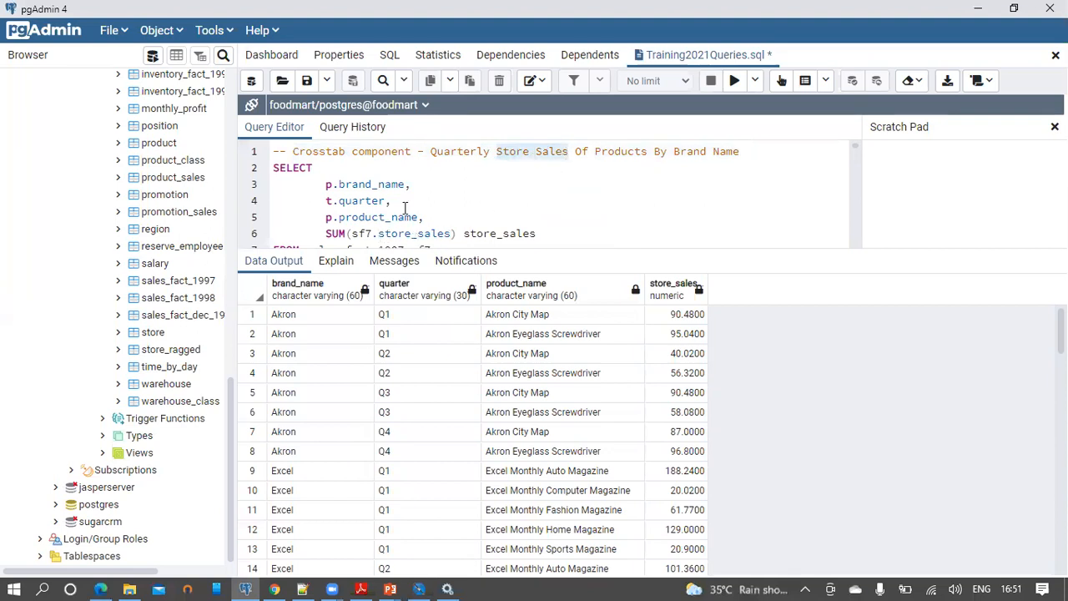
{"action": "left_click", "coordinate": [473, 195]}
{"action": "scroll", "coordinate": [473, 195], "scroll_direction": "down", "scroll_amount": 2}
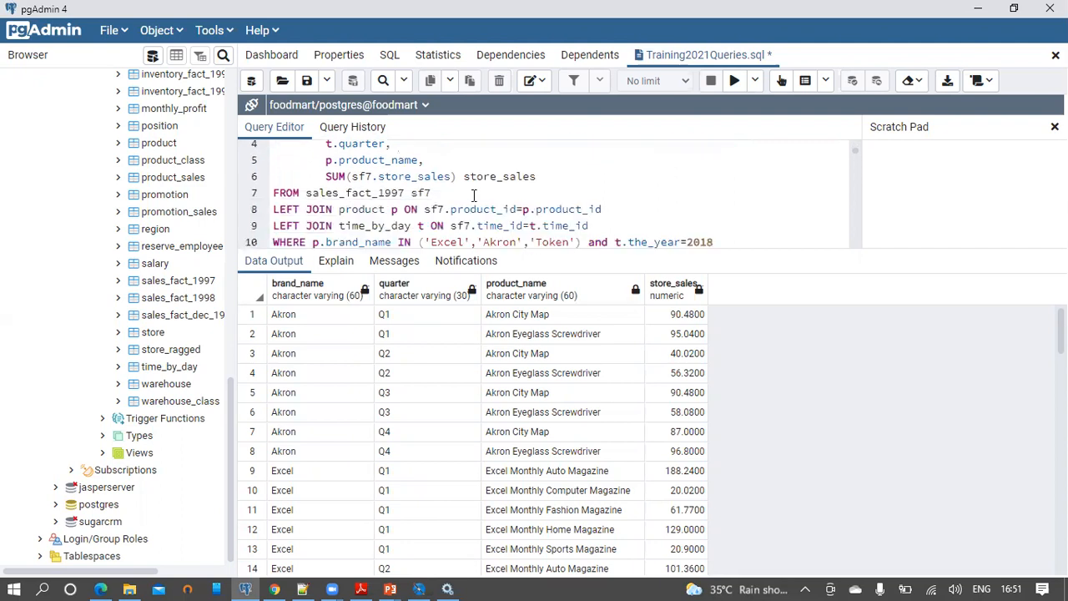
{"action": "left_click_drag", "start_coordinate": [308, 172], "coordinate": [404, 172]}
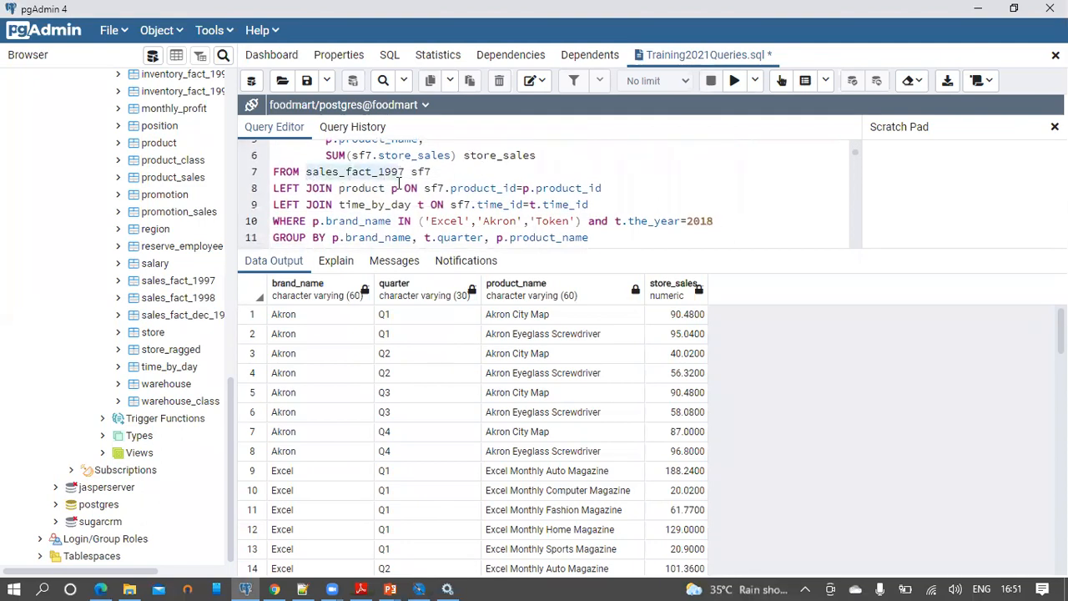
Switch back to Jaspersoft Studio and set the report's data adapter to foodmart - Database JDBC Connection.
{"action": "left_click", "coordinate": [419, 588]}
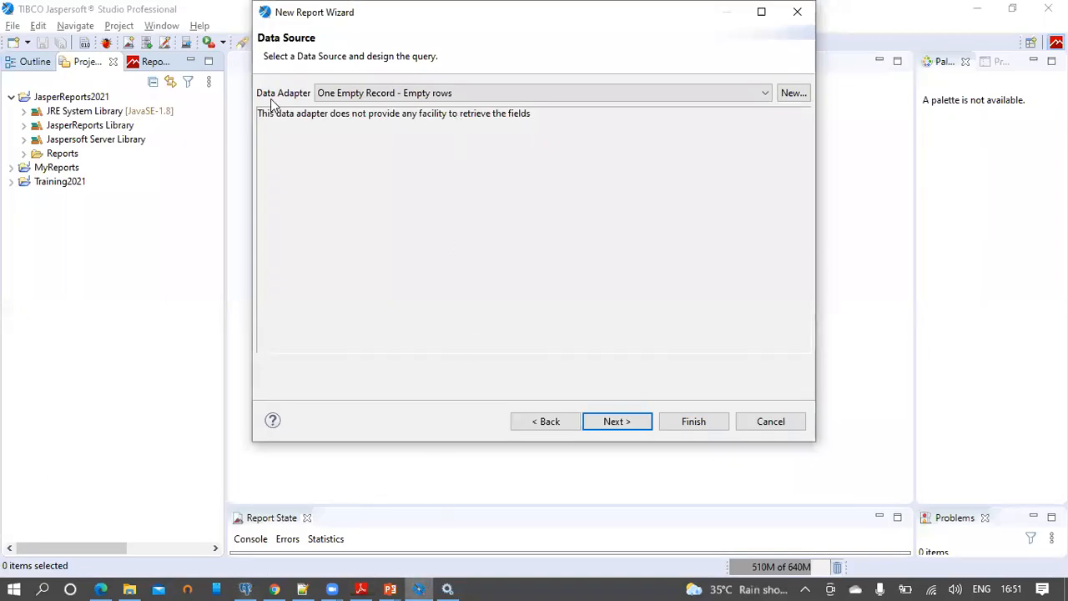
{"action": "left_click", "coordinate": [350, 95]}
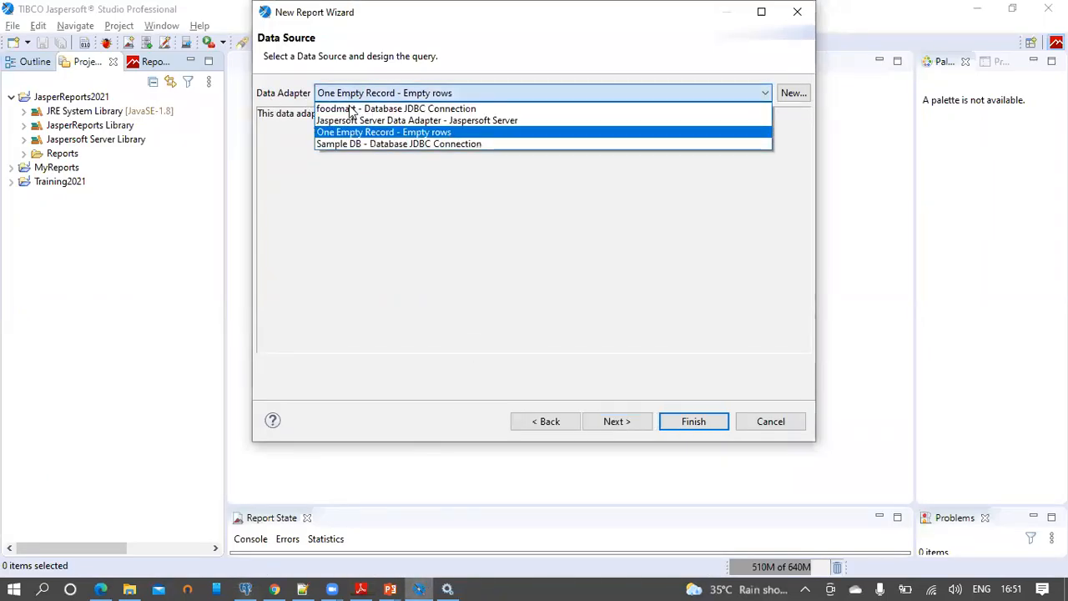
{"action": "left_click", "coordinate": [350, 109]}
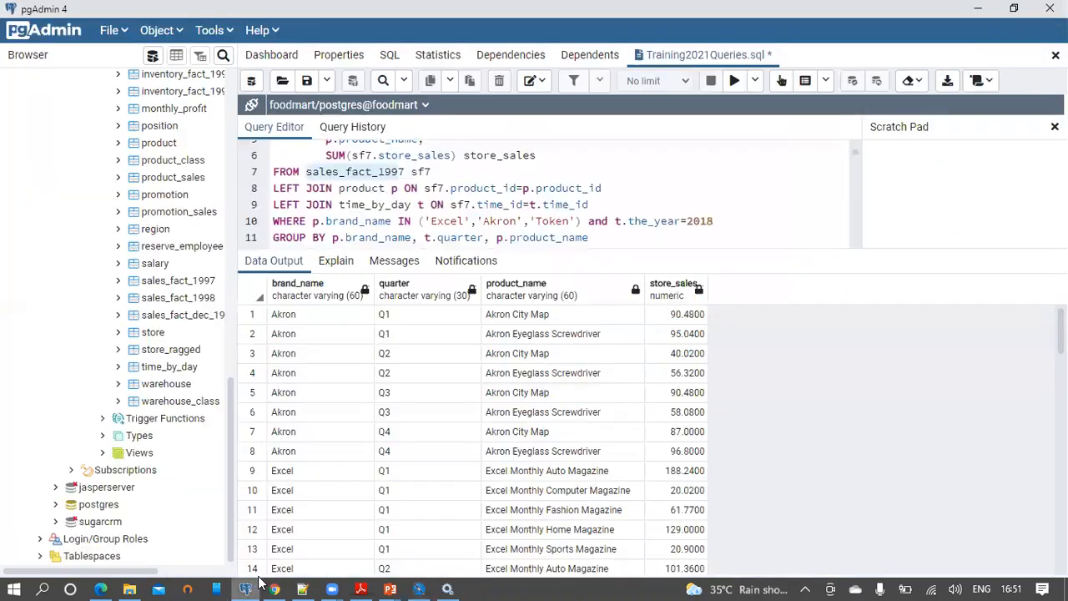
Copy the crosstab SELECT query on lines 2 to 12 in pgAdmin and use it as the report's query in Jaspersoft Studio.
{"action": "left_click", "coordinate": [245, 588]}
{"action": "left_click_drag", "start_coordinate": [416, 249], "coordinate": [419, 371]}
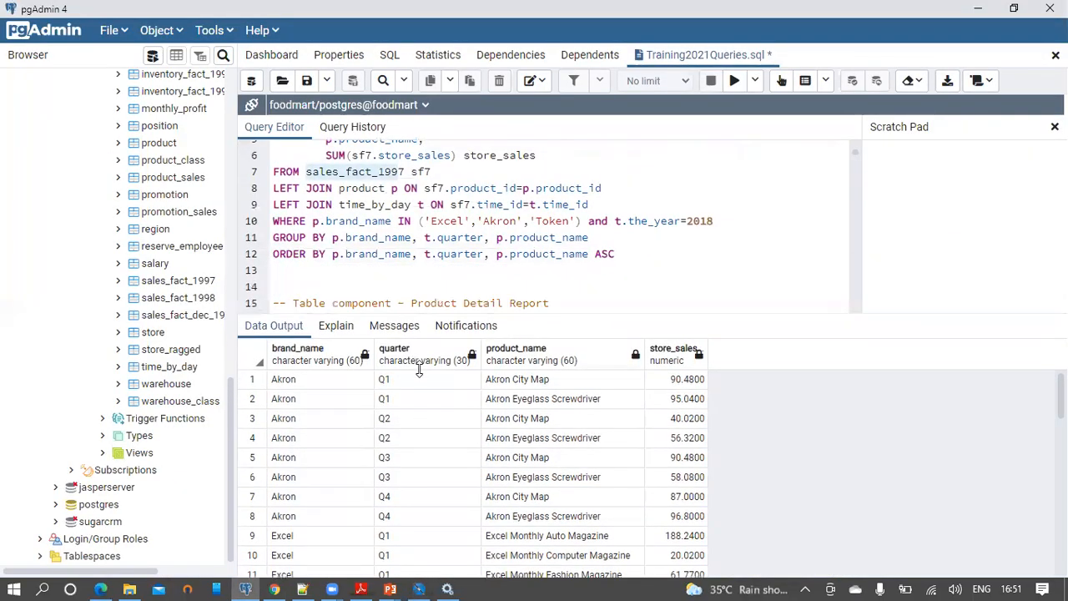
{"action": "left_click", "coordinate": [625, 255]}
{"action": "left_click_drag", "start_coordinate": [615, 254], "coordinate": [269, 173]}
{"action": "scroll", "coordinate": [276, 240], "scroll_direction": "up", "scroll_amount": 2}
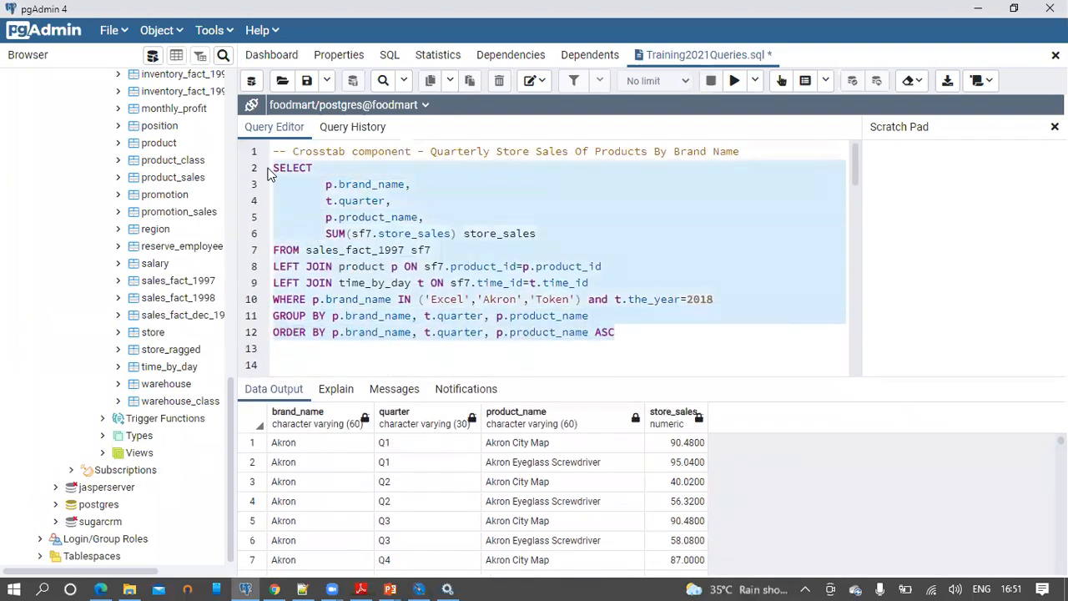
{"action": "key", "text": "alt+Tab"}
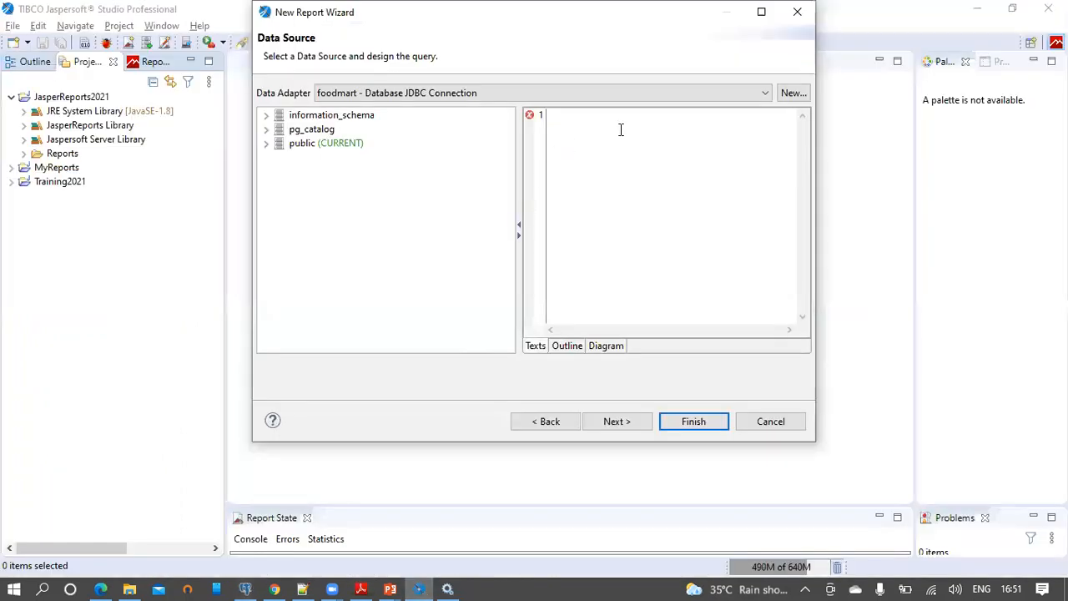
{"action": "left_click", "coordinate": [621, 129]}
{"action": "key", "text": "ctrl+v"}
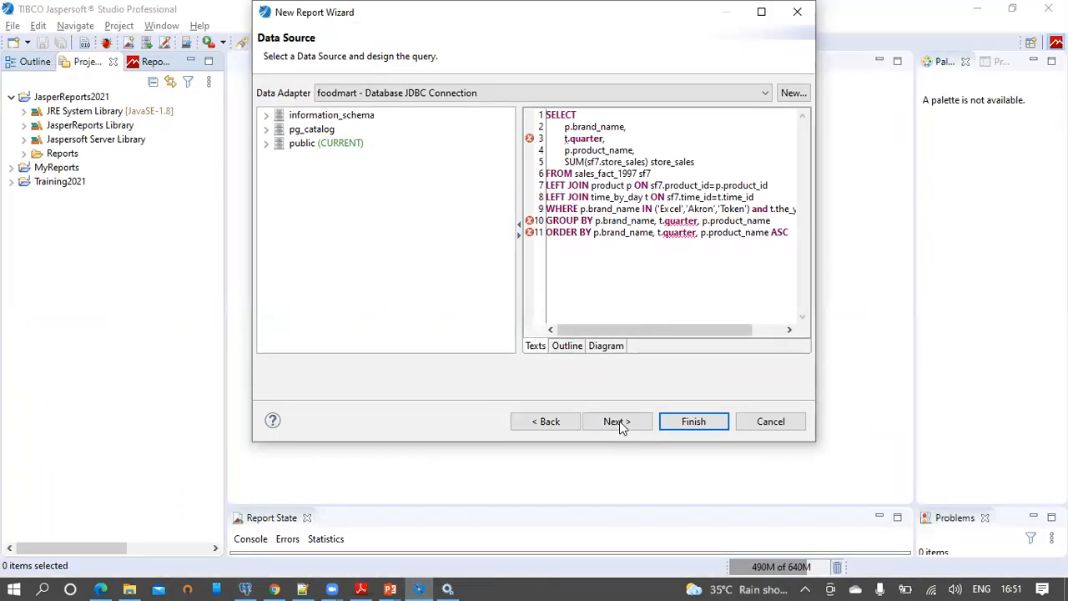
{"action": "left_click", "coordinate": [619, 424]}
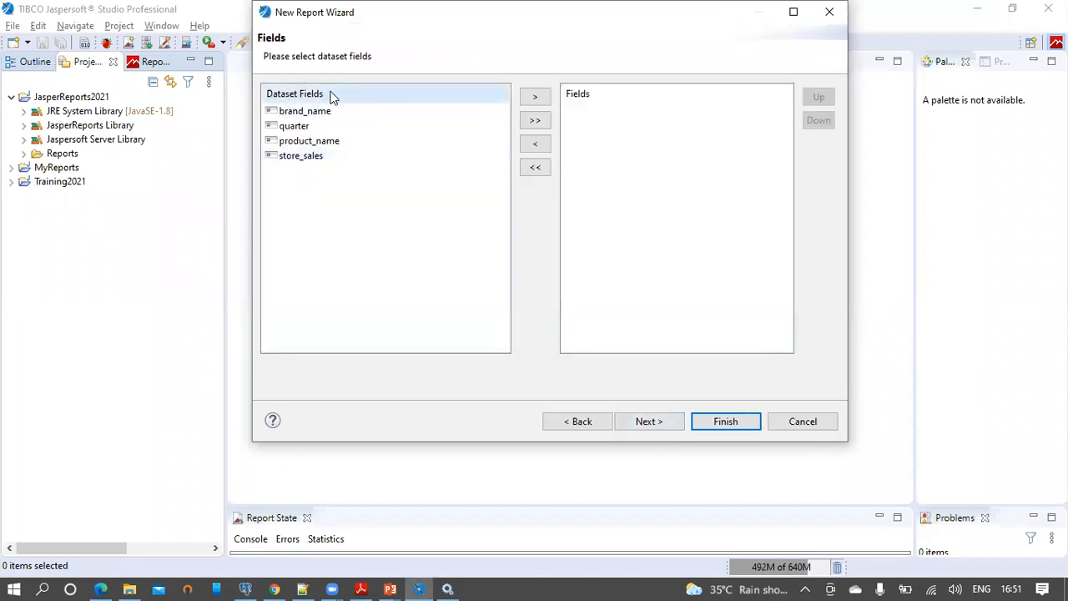
Include all dataset fields (brand_name, quarter, product_name, store_sales), leave grouping empty and finish creating the report.
{"action": "left_click", "coordinate": [535, 122]}
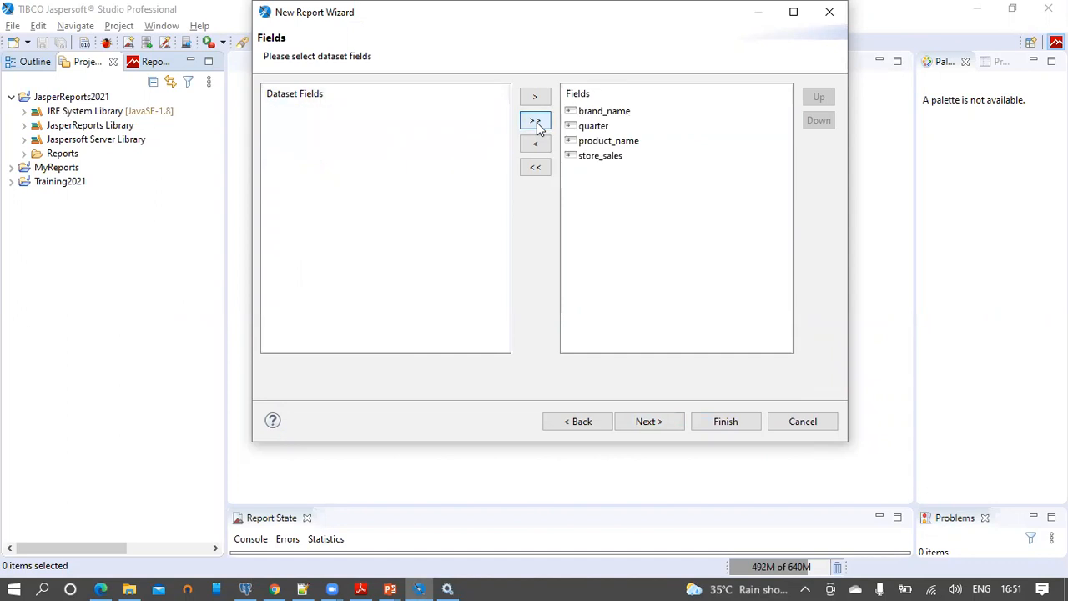
{"action": "left_click", "coordinate": [651, 424]}
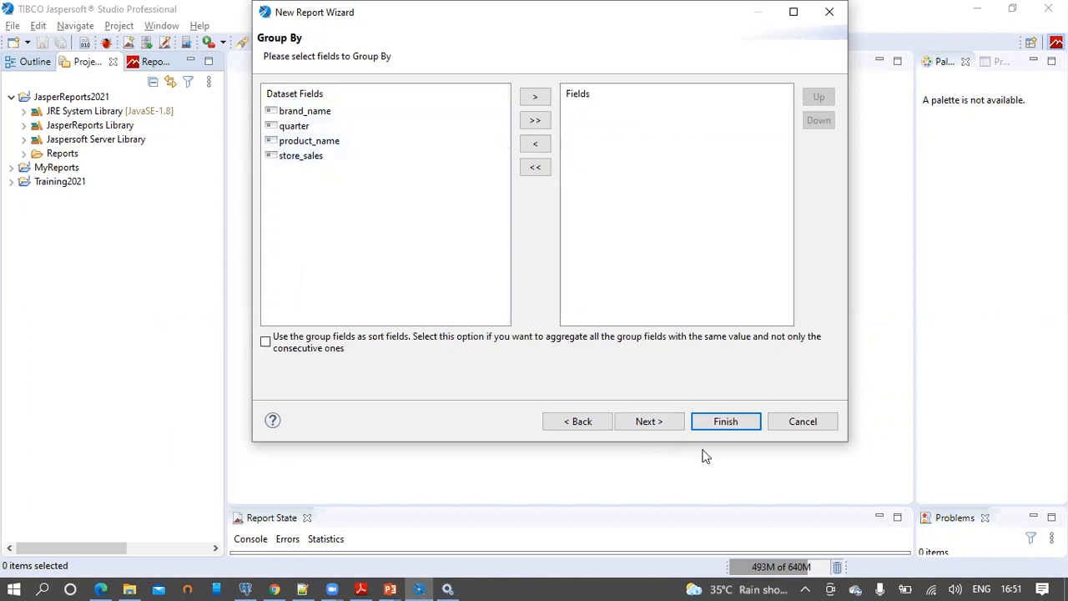
{"action": "left_click", "coordinate": [664, 423]}
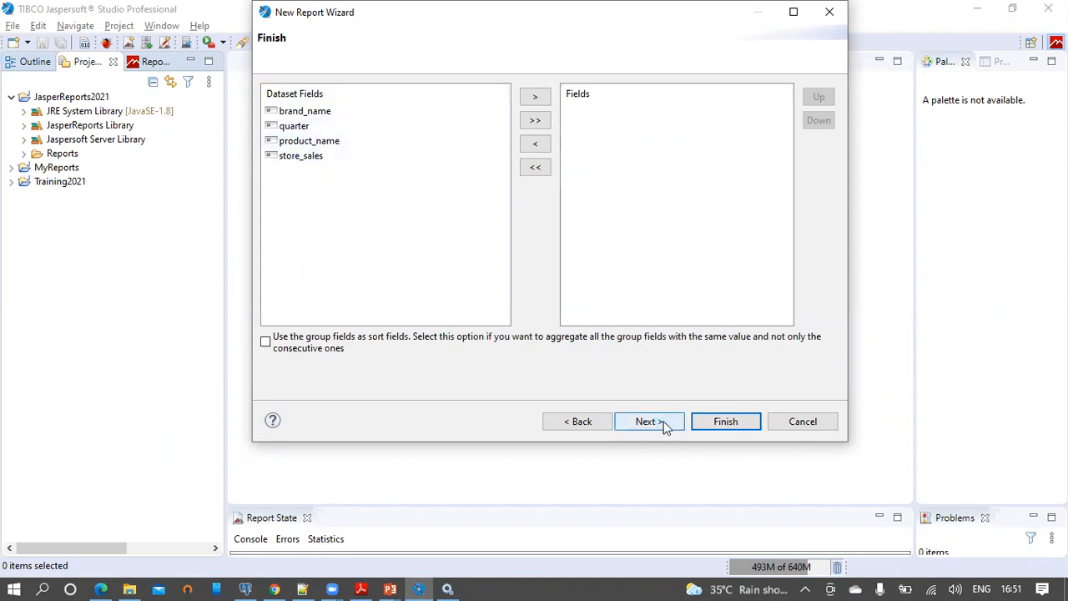
{"action": "left_click", "coordinate": [725, 421]}
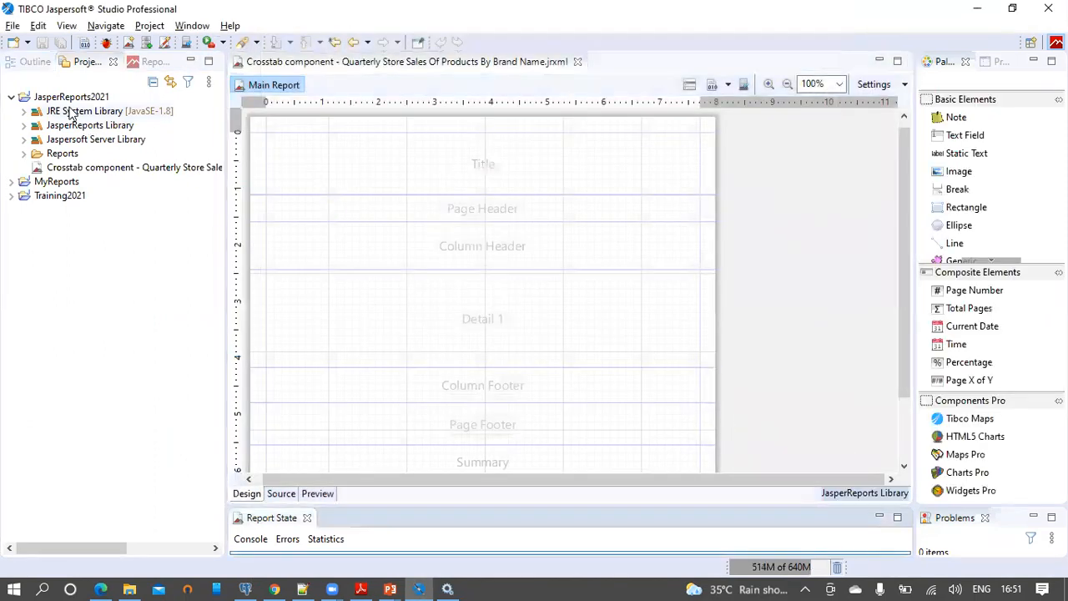
Delete the Title, Page Header, Column Header, Detail 1, Column Footer and Page Footer bands from the report outline.
{"action": "left_click", "coordinate": [37, 65]}
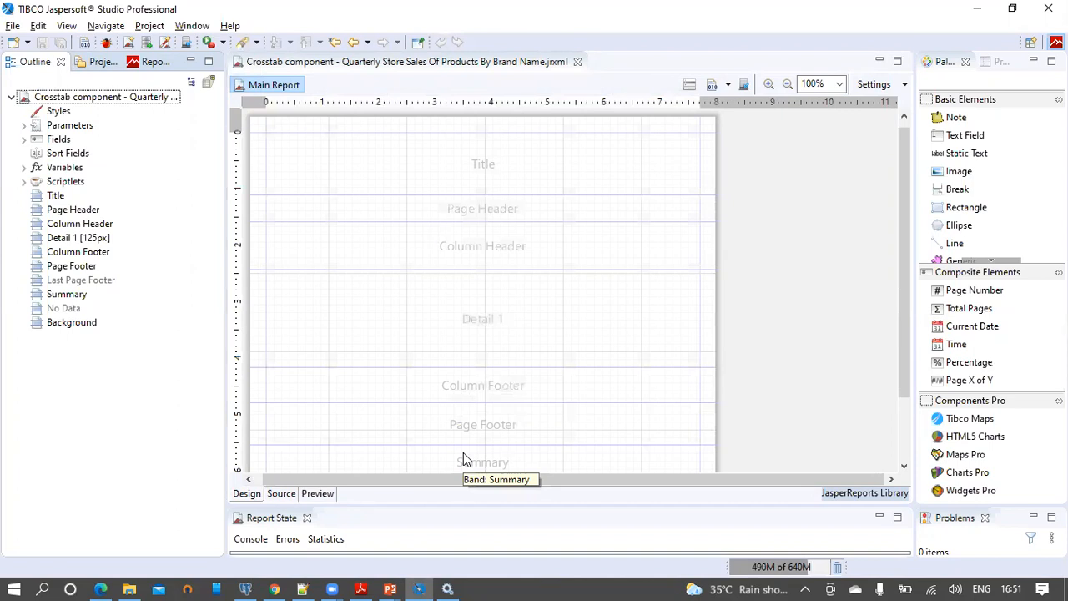
{"action": "left_click", "coordinate": [56, 200]}
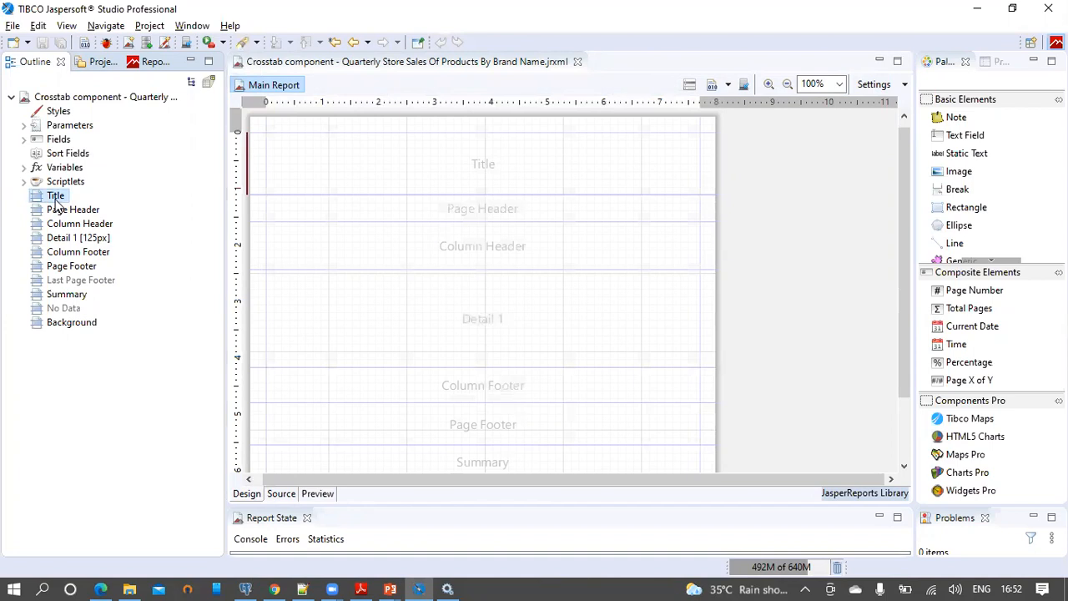
{"action": "left_click", "coordinate": [68, 270], "text": "shift"}
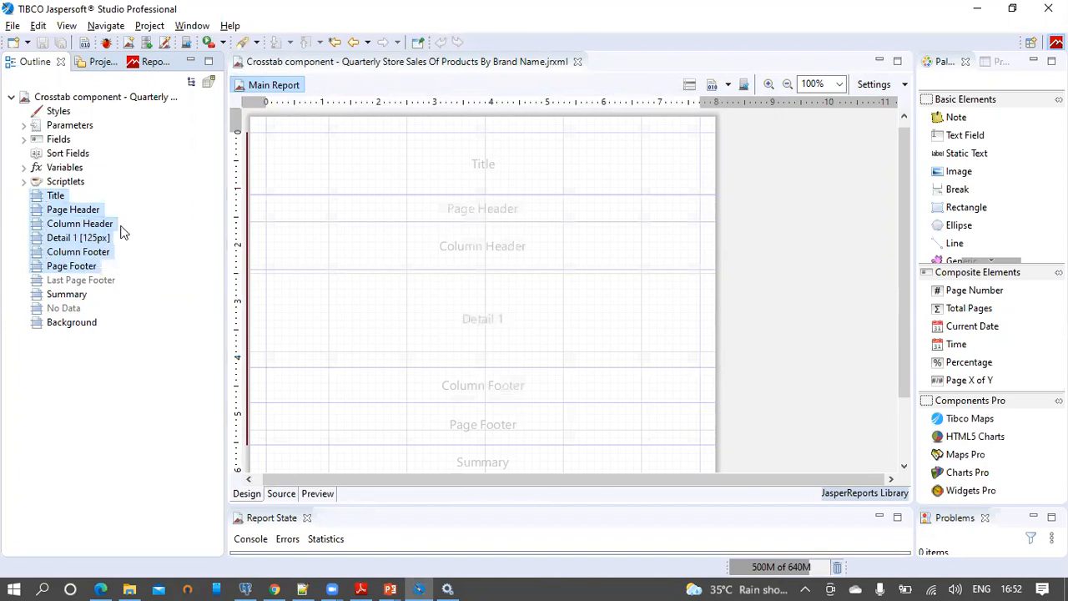
{"action": "right_click", "coordinate": [83, 245]}
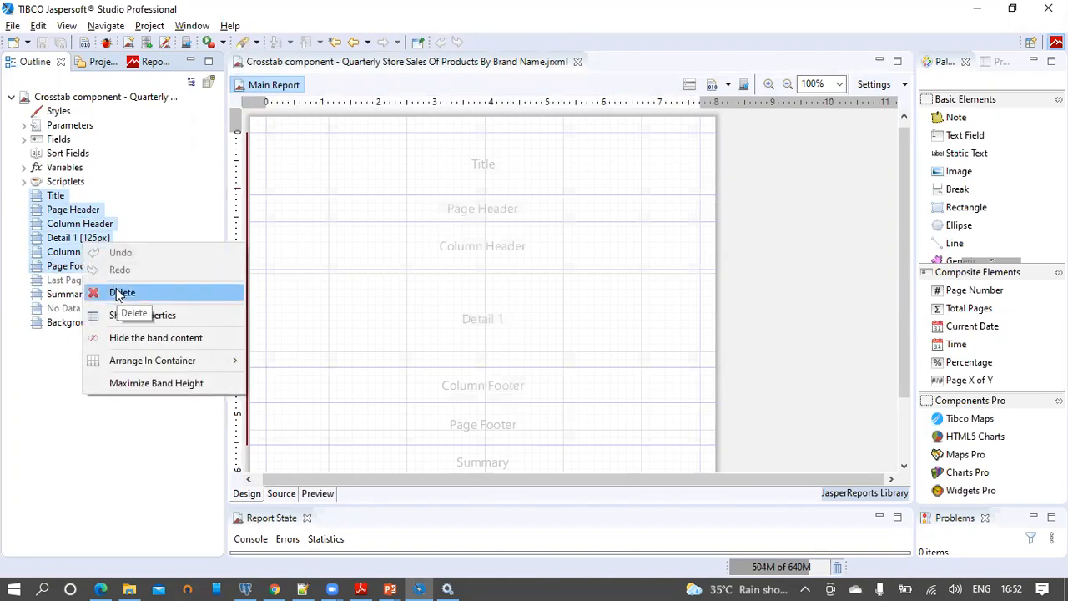
{"action": "left_click", "coordinate": [115, 292]}
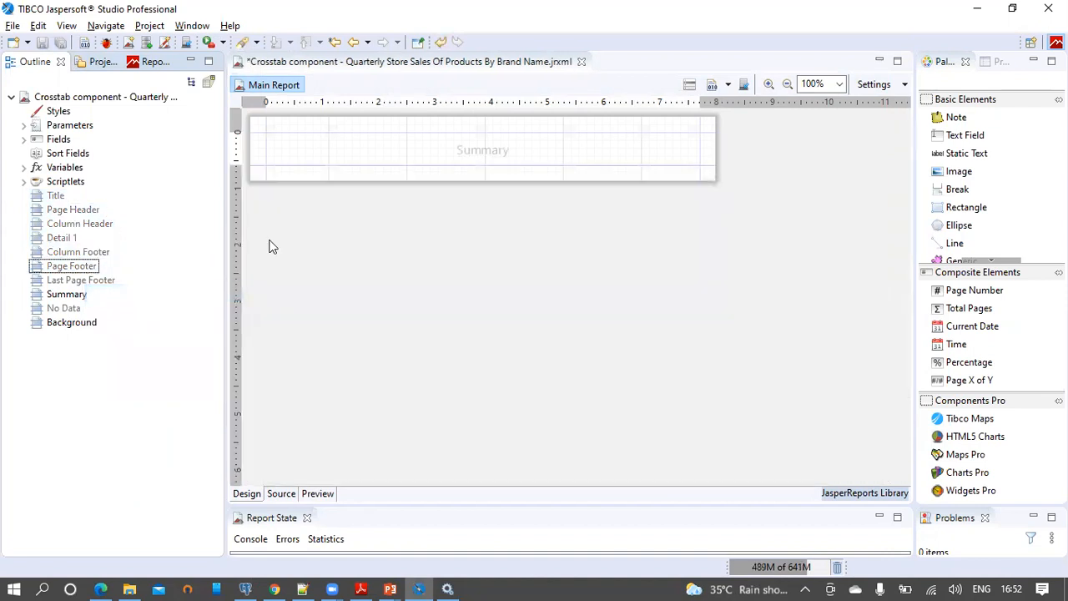
Enlarge the Summary band to about 3.6 inches high and save the report.
{"action": "left_click_drag", "start_coordinate": [402, 180], "coordinate": [405, 349]}
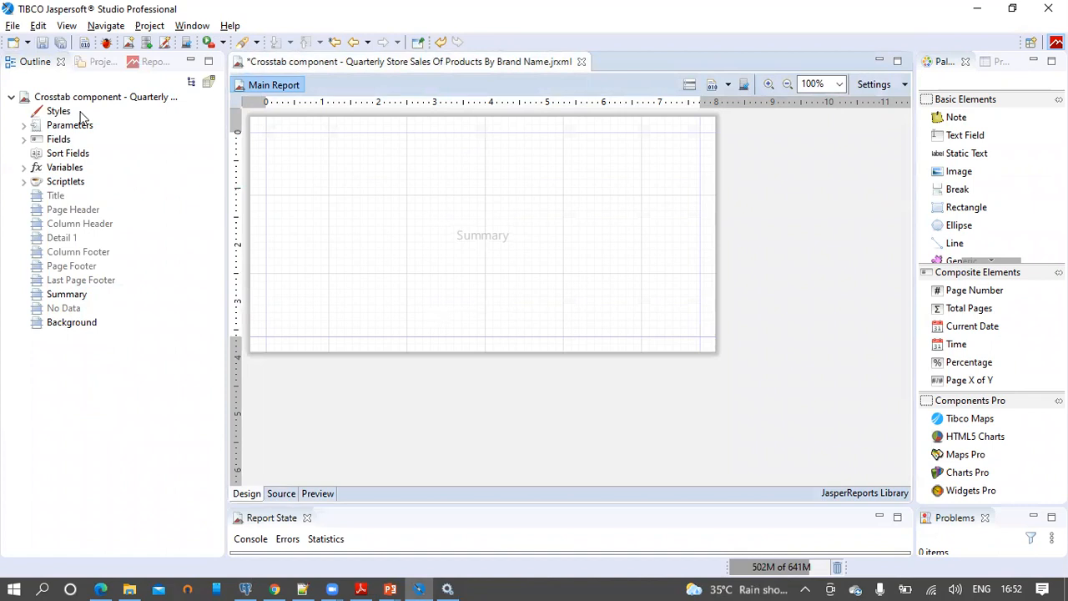
{"action": "left_click", "coordinate": [43, 42]}
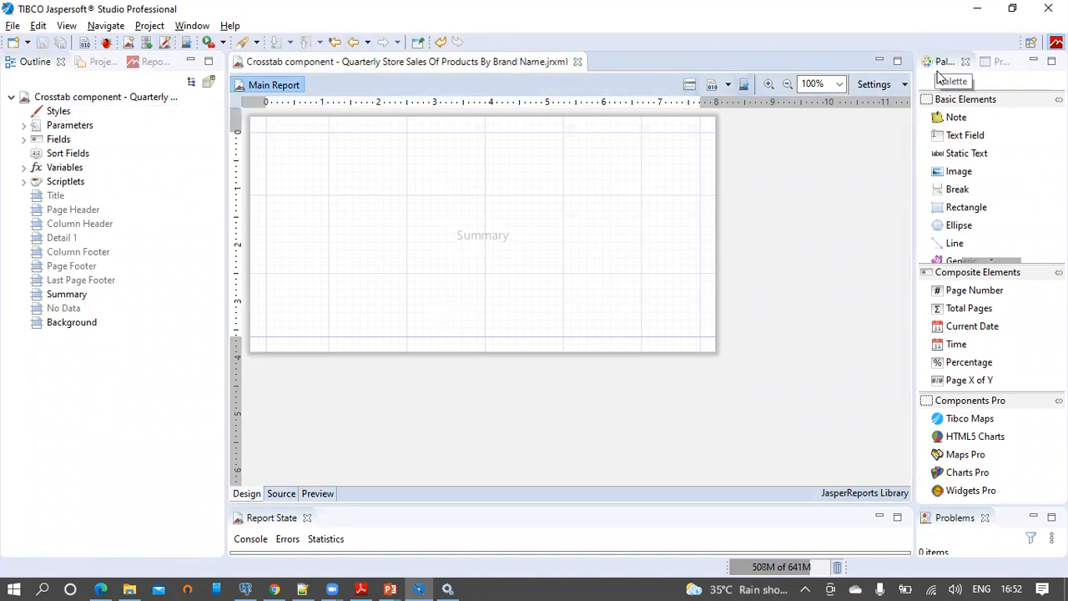
Add a Crosstab element to the Summary band, based on the existing Main Dataset.
{"action": "left_click", "coordinate": [989, 261]}
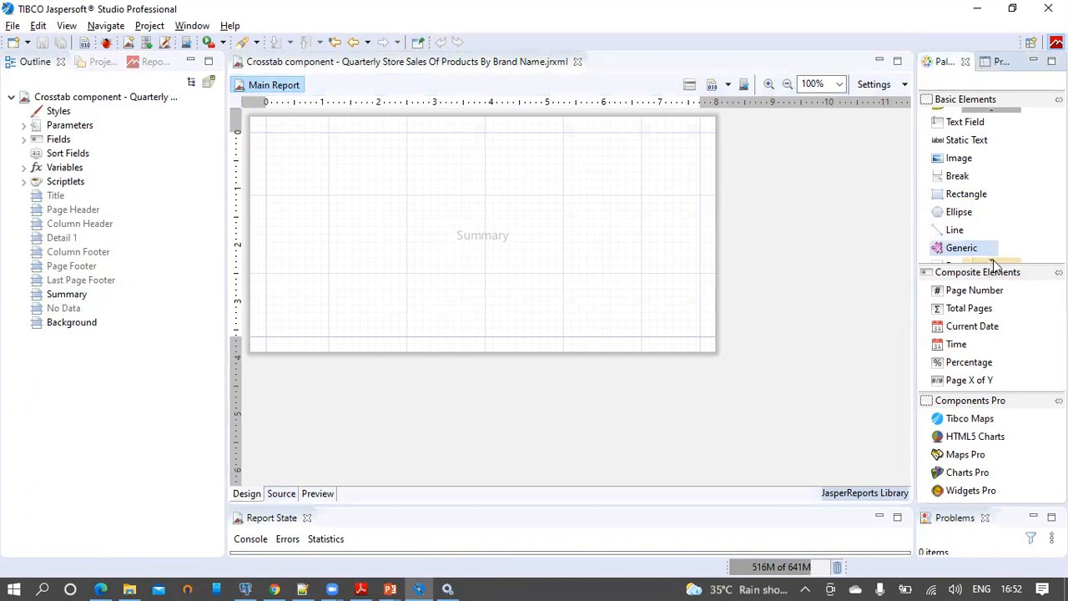
{"action": "left_click", "coordinate": [991, 262]}
{"action": "left_click", "coordinate": [992, 263]}
{"action": "left_click_drag", "start_coordinate": [968, 203], "coordinate": [496, 212]}
{"action": "left_click_drag", "start_coordinate": [404, 215], "coordinate": [383, 215]}
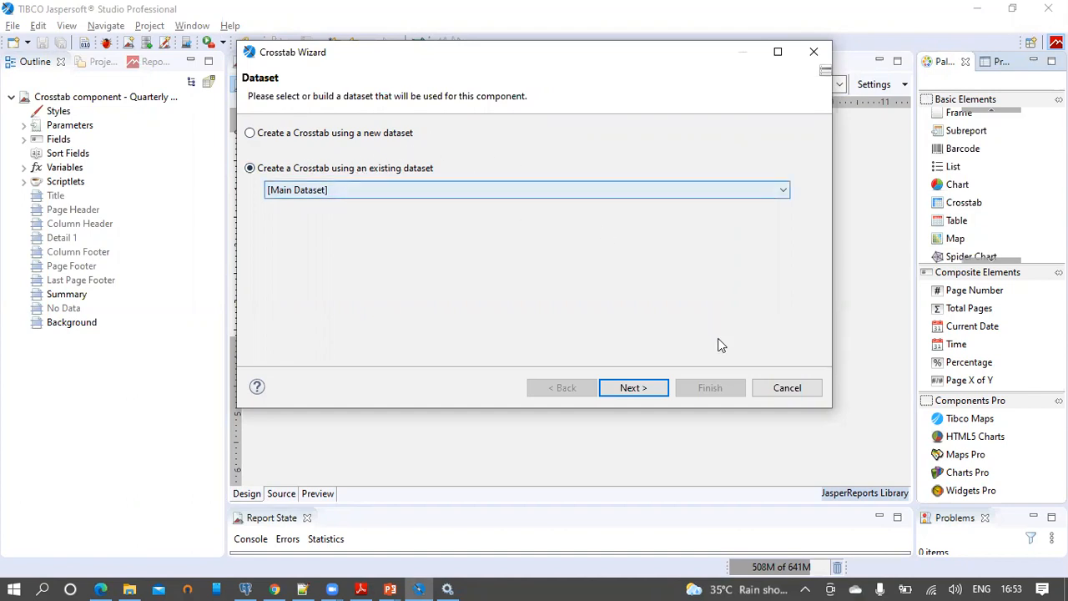
{"action": "left_click", "coordinate": [634, 389]}
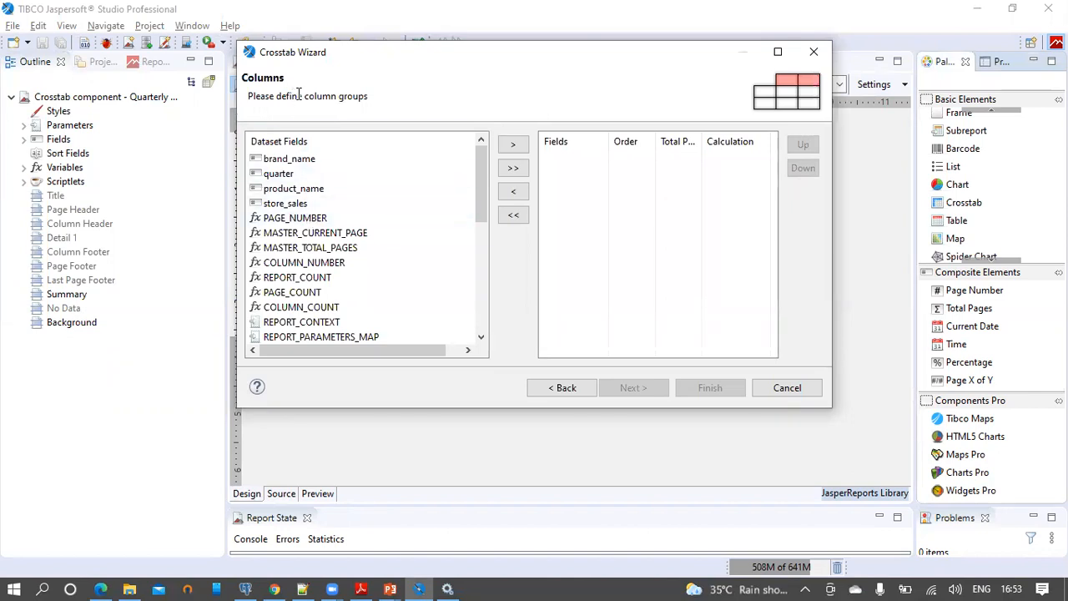
Define quarter as the crosstab's column group and continue to the row groups.
{"action": "left_click_drag", "start_coordinate": [249, 96], "coordinate": [384, 93]}
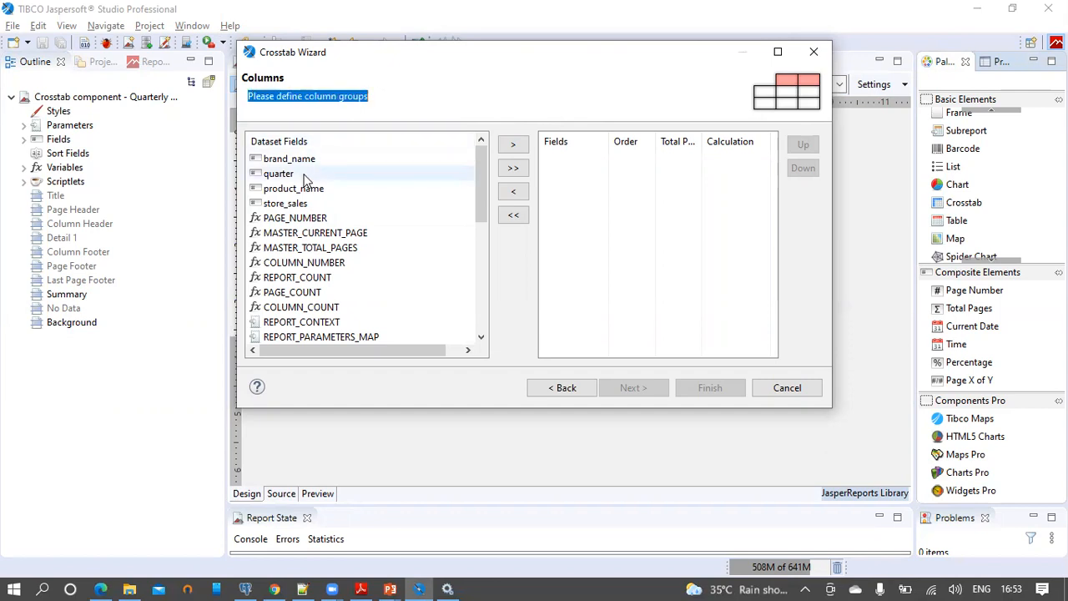
{"action": "left_click", "coordinate": [520, 147]}
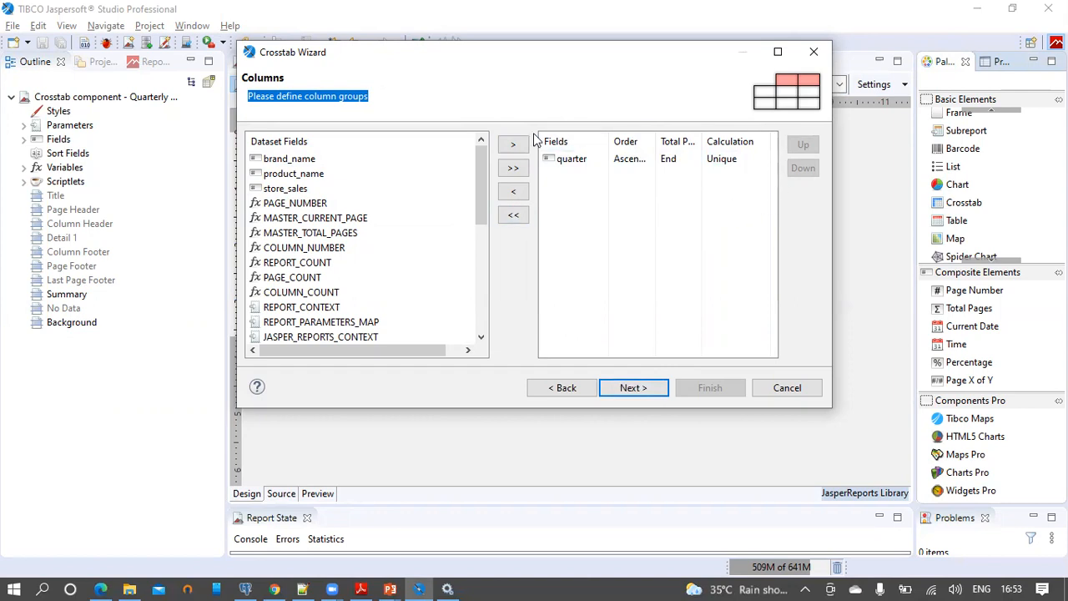
{"action": "left_click", "coordinate": [633, 388]}
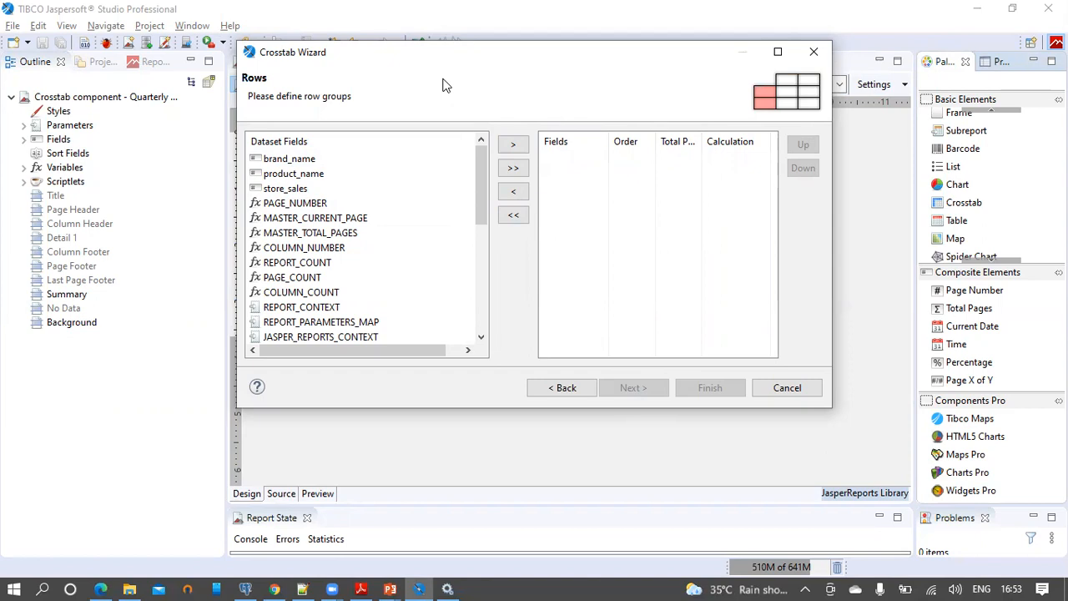
Define brand_name and product_name, in that order, as the crosstab's row groups and continue to the measures.
{"action": "left_click", "coordinate": [309, 164]}
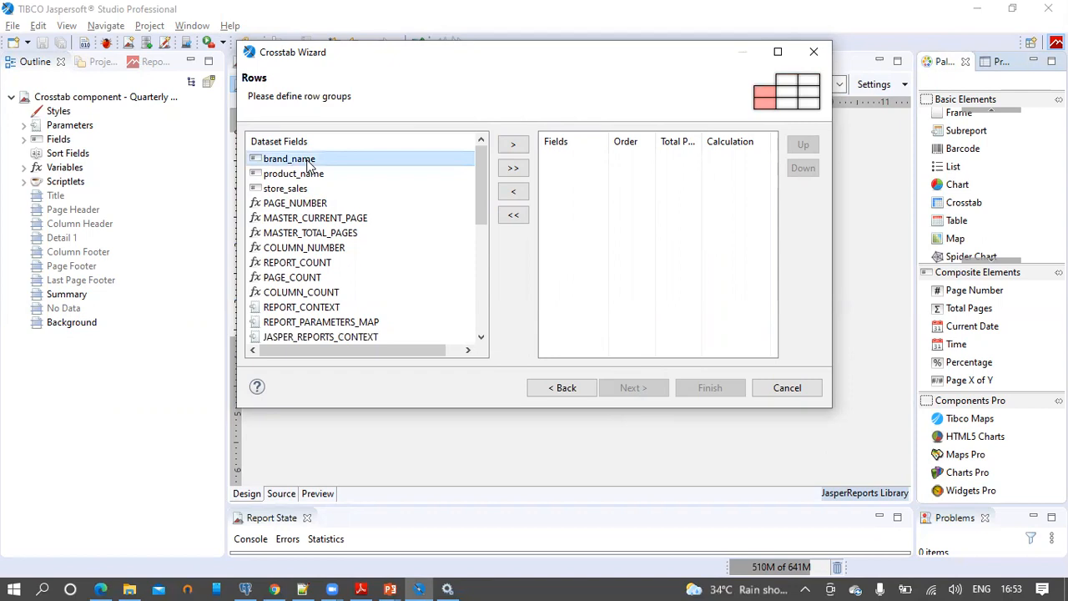
{"action": "left_click", "coordinate": [513, 146]}
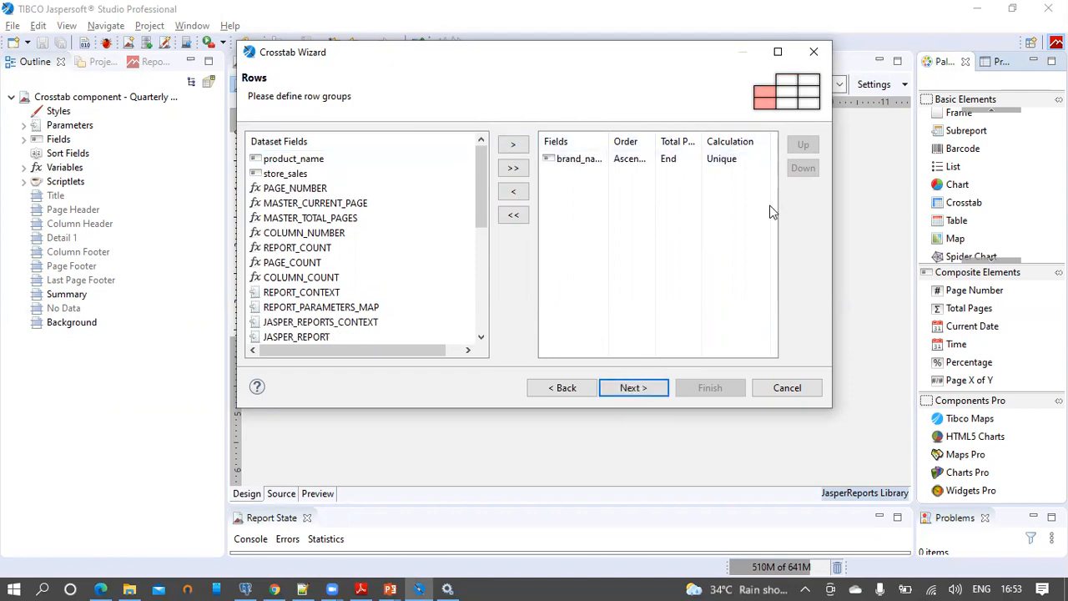
{"action": "left_click", "coordinate": [282, 162]}
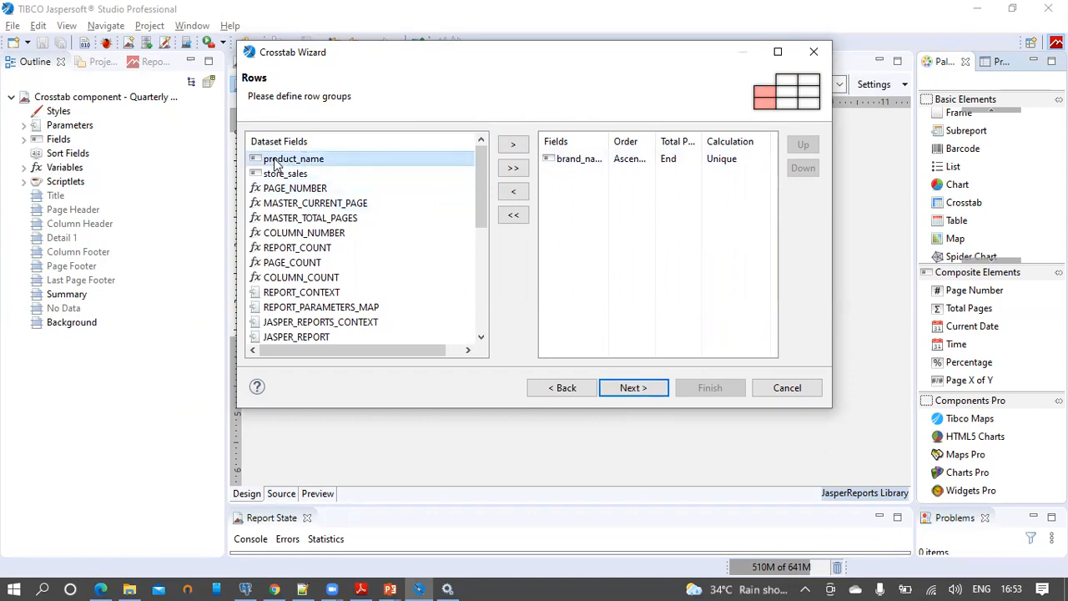
{"action": "left_click", "coordinate": [513, 145]}
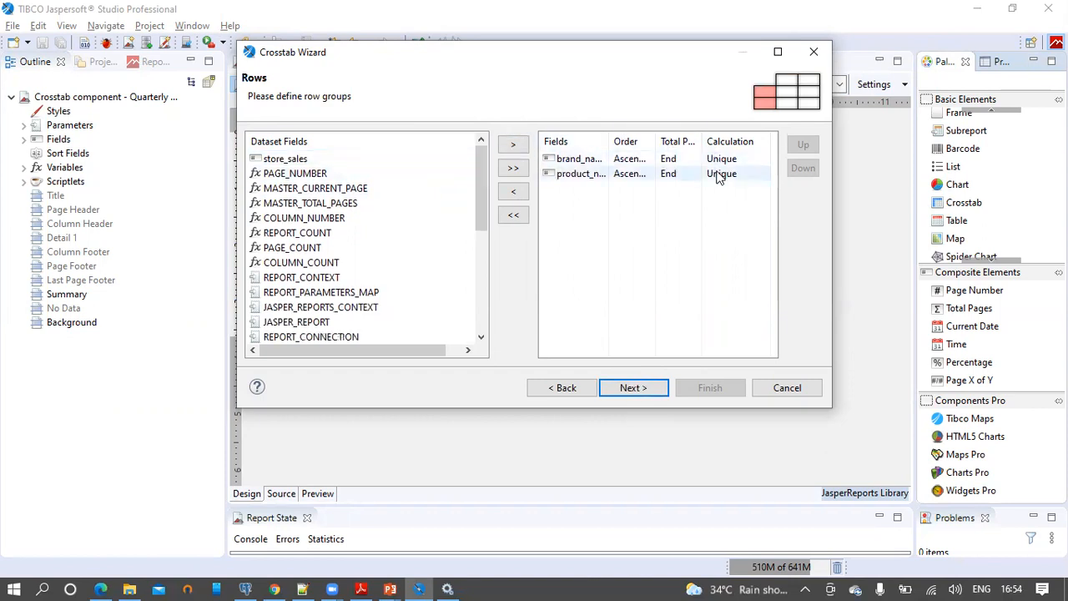
{"action": "left_click", "coordinate": [653, 391]}
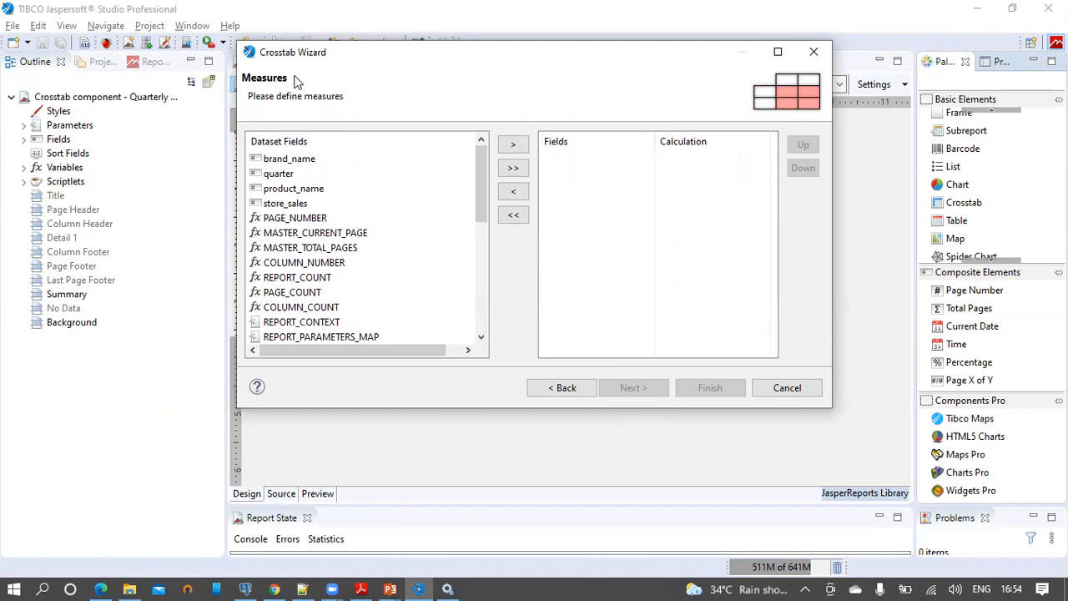
Add store_sales as the measure with the Sum calculation and finish the crosstab with the default Aliceblue layout.
{"action": "left_click", "coordinate": [300, 205]}
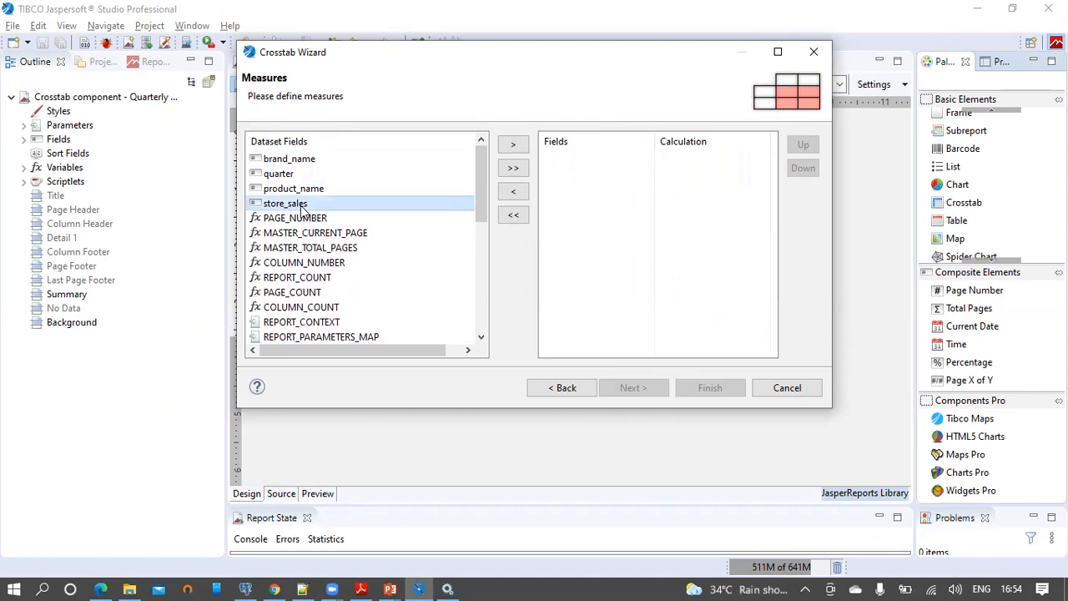
{"action": "left_click", "coordinate": [513, 146]}
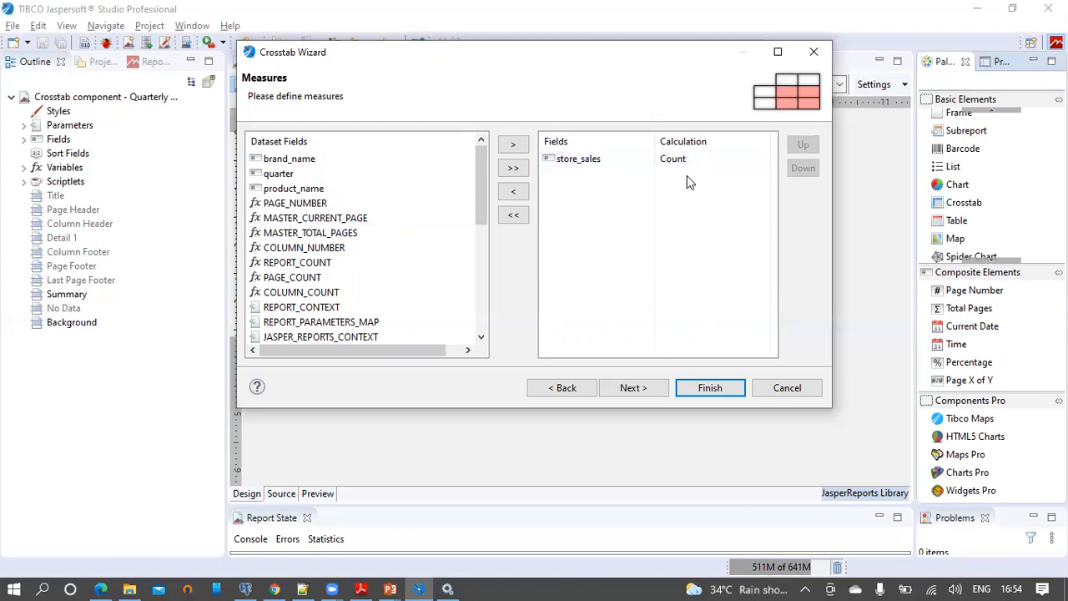
{"action": "left_click", "coordinate": [707, 159]}
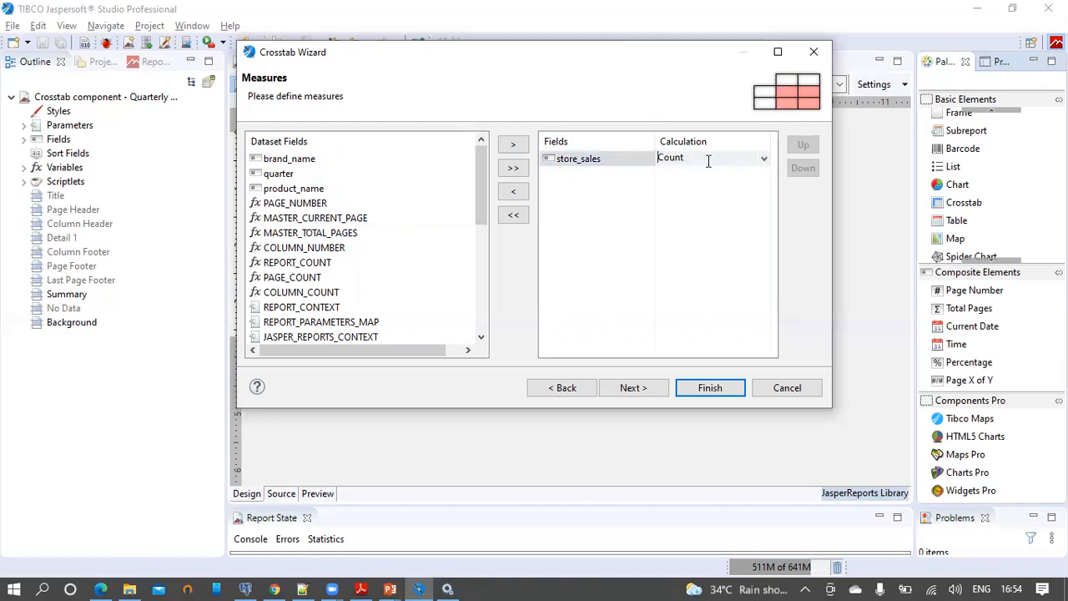
{"action": "left_click", "coordinate": [763, 158]}
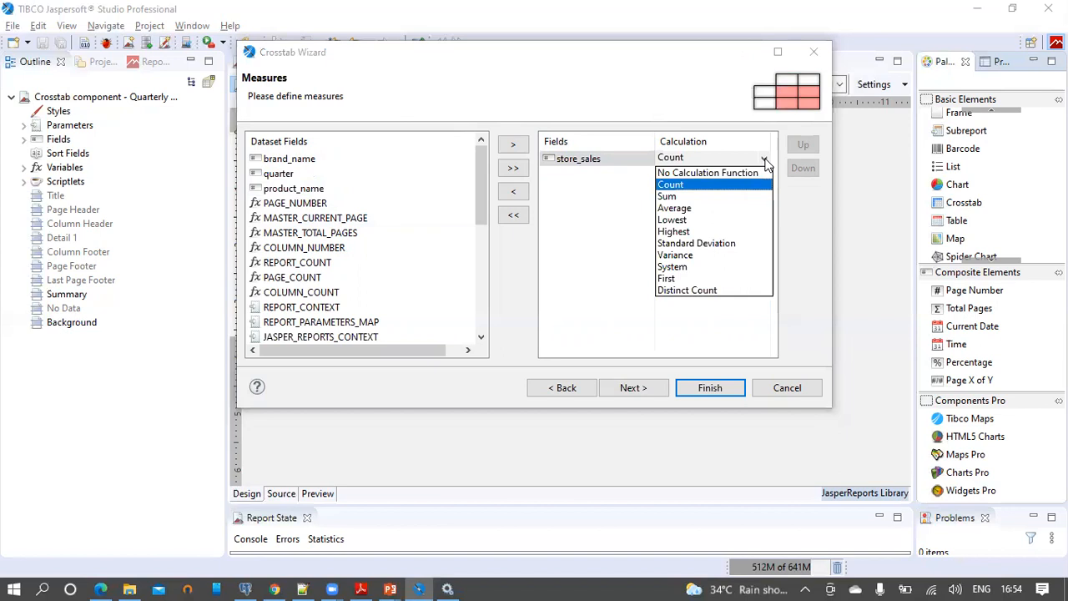
{"action": "left_click", "coordinate": [718, 199]}
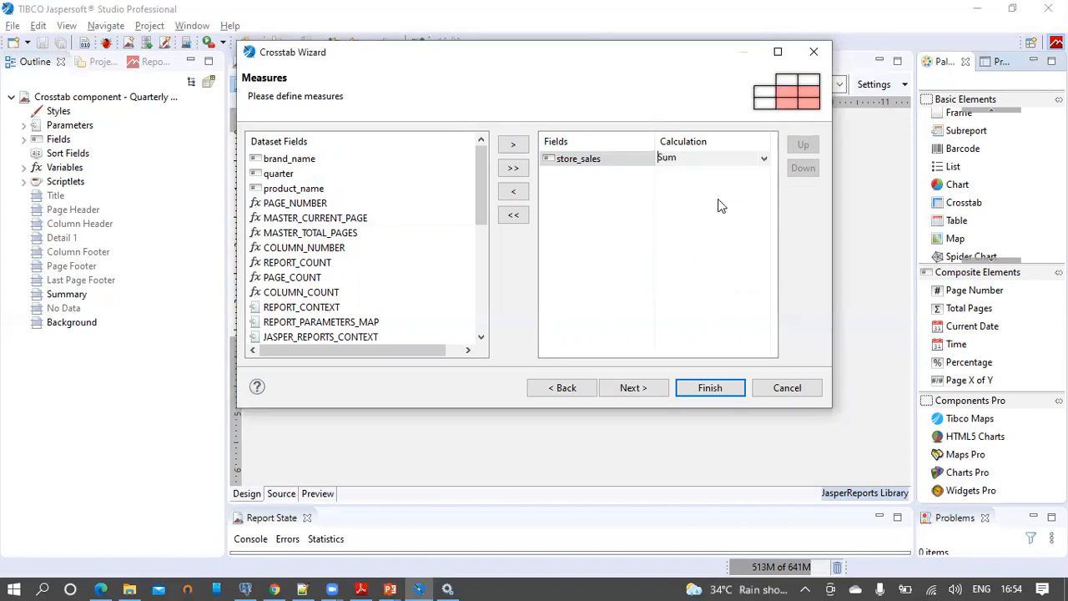
{"action": "left_click", "coordinate": [637, 386]}
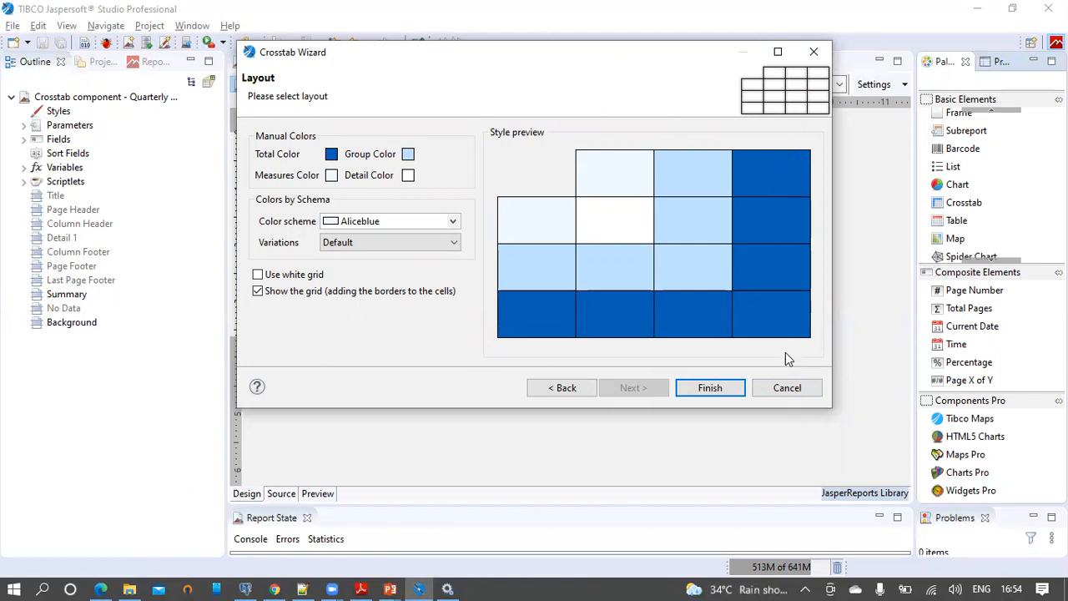
{"action": "left_click", "coordinate": [739, 389]}
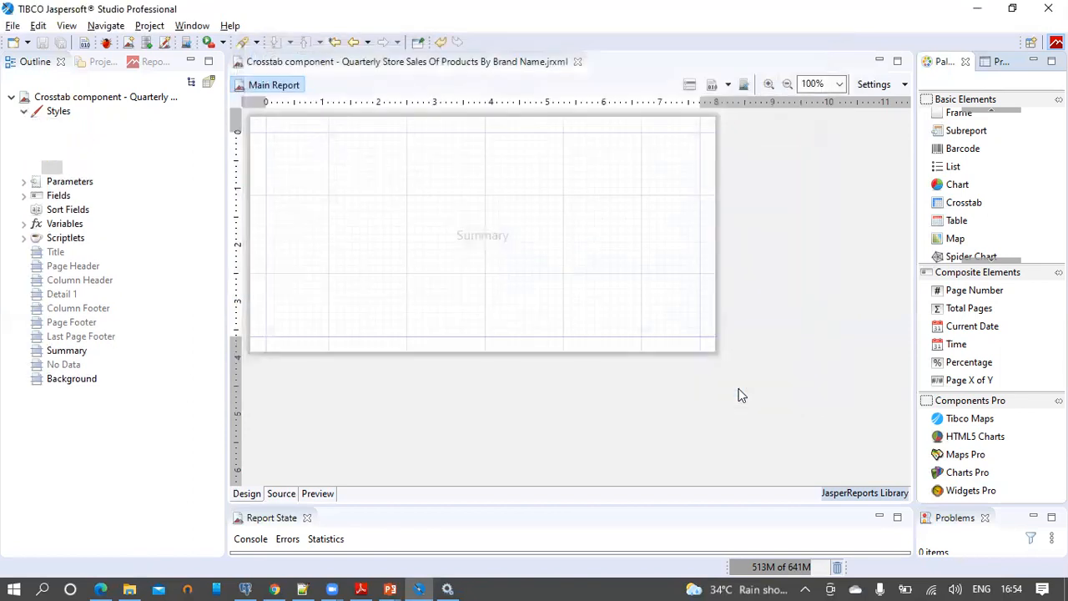
Move the crosstab to the left margin near the top of the Summary band and stretch it to the full band width.
{"action": "left_click", "coordinate": [449, 282]}
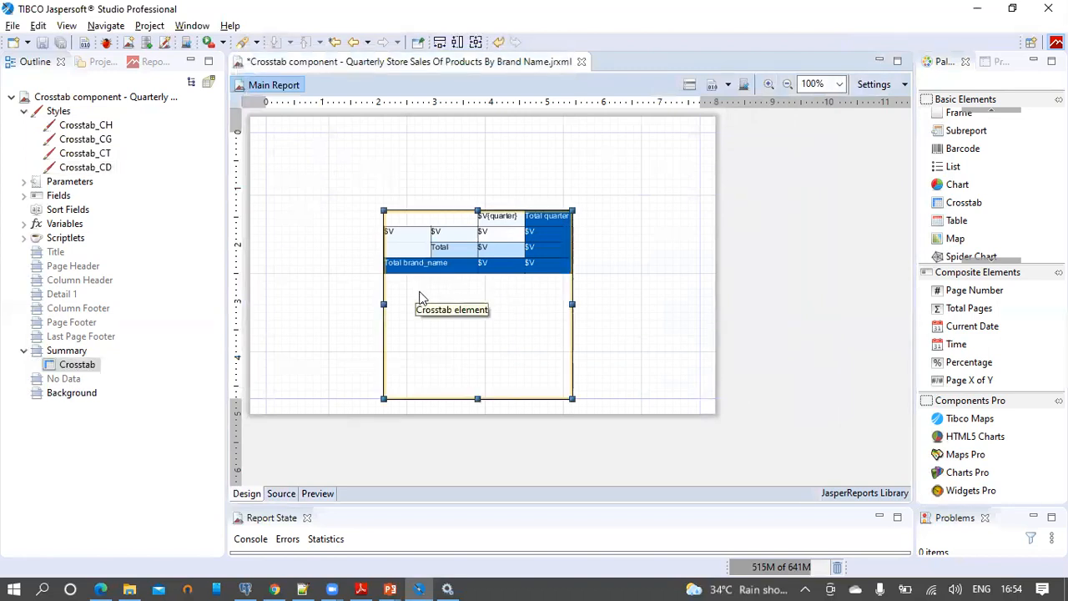
{"action": "left_click_drag", "start_coordinate": [441, 316], "coordinate": [325, 261]}
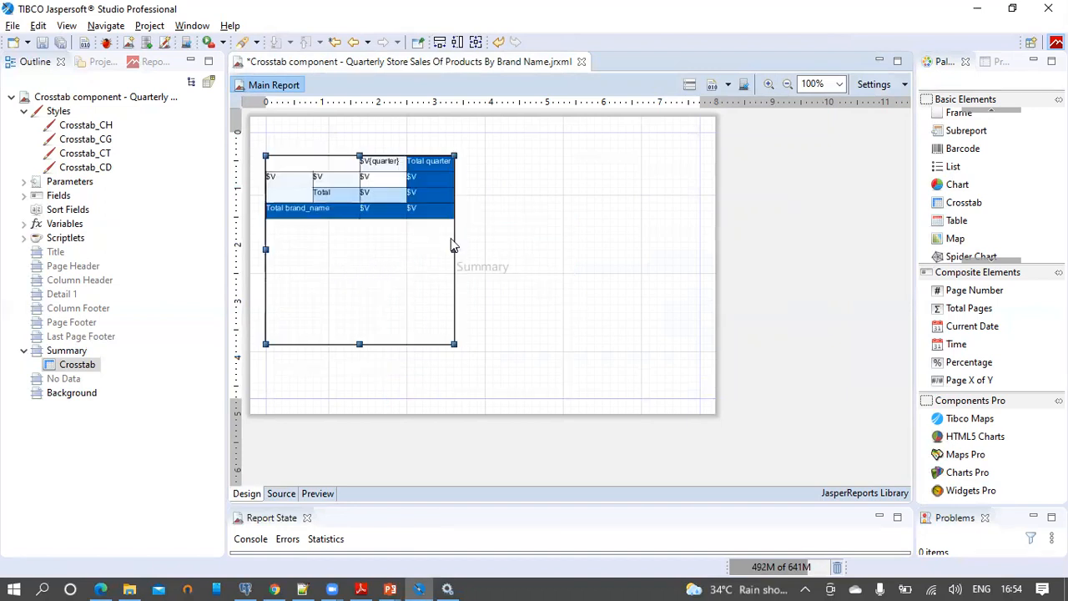
{"action": "left_click", "coordinate": [440, 42]}
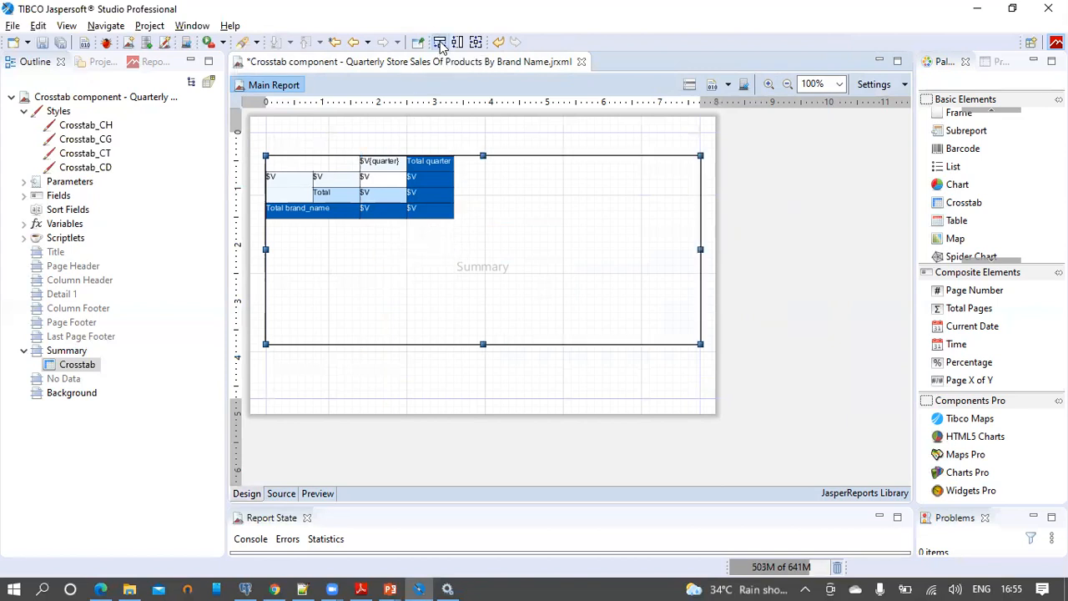
Shorten the crosstab frame to its last row, fit the Summary band's height to it and save the report.
{"action": "left_click_drag", "start_coordinate": [483, 343], "coordinate": [484, 219]}
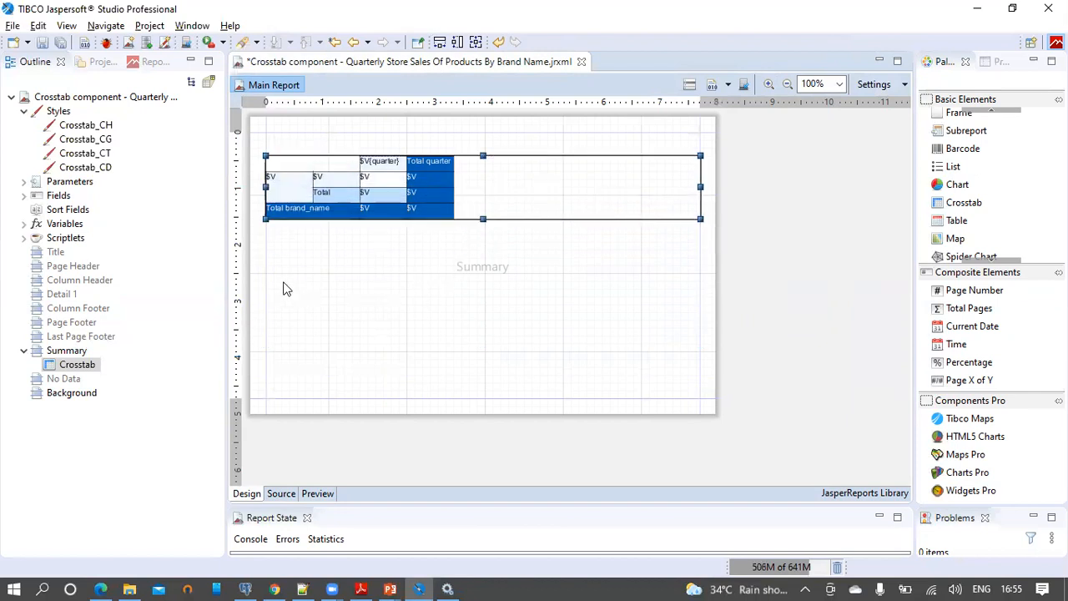
{"action": "double_click", "coordinate": [519, 272]}
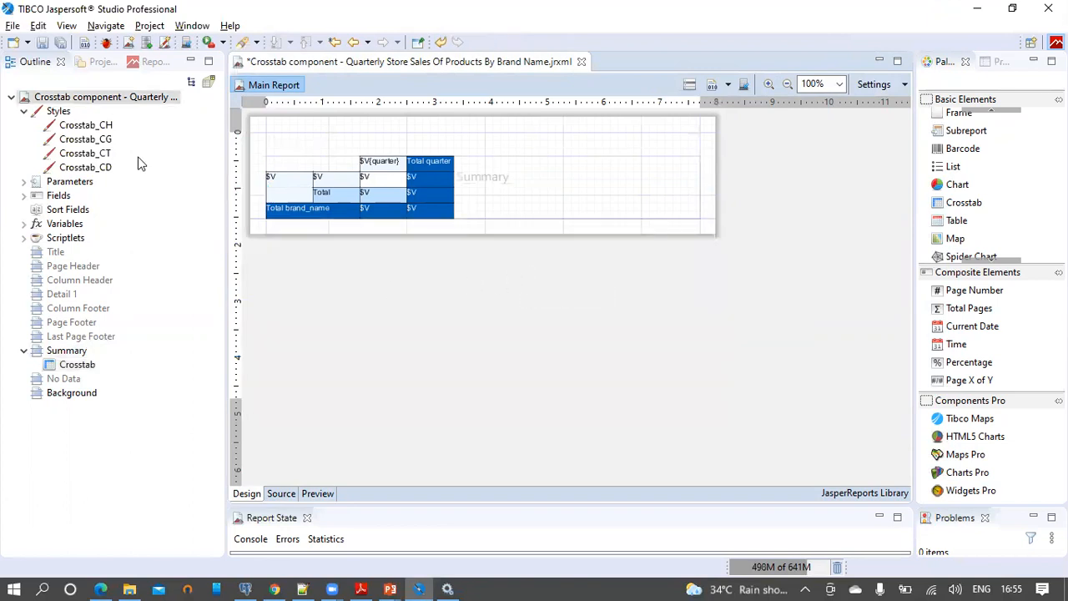
{"action": "left_click", "coordinate": [43, 44]}
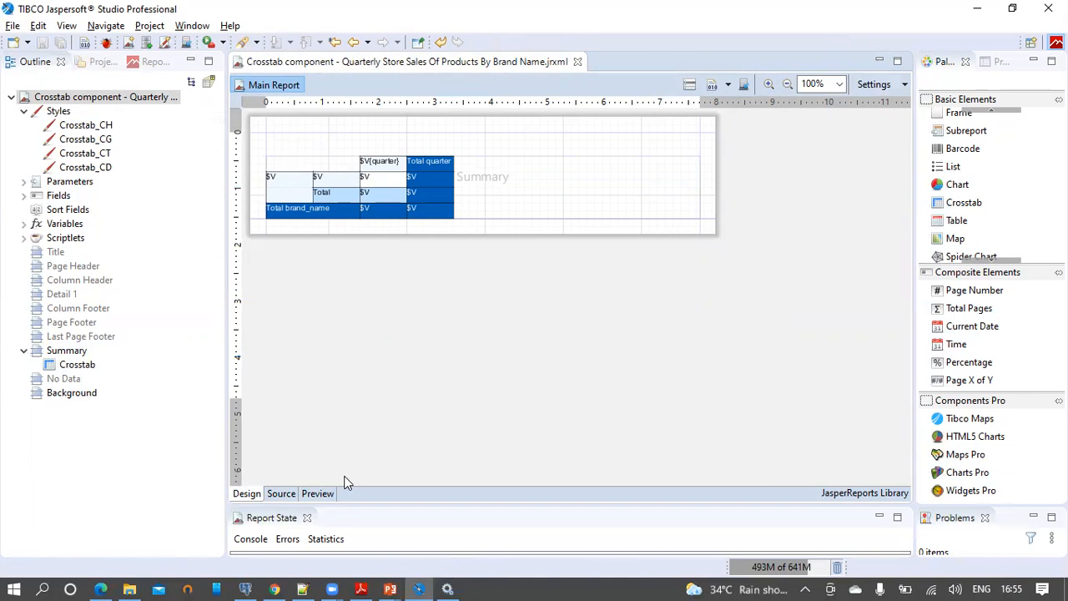
Preview the report and review the quarterly sales per brand and product down to the grand total row.
{"action": "left_click", "coordinate": [318, 494]}
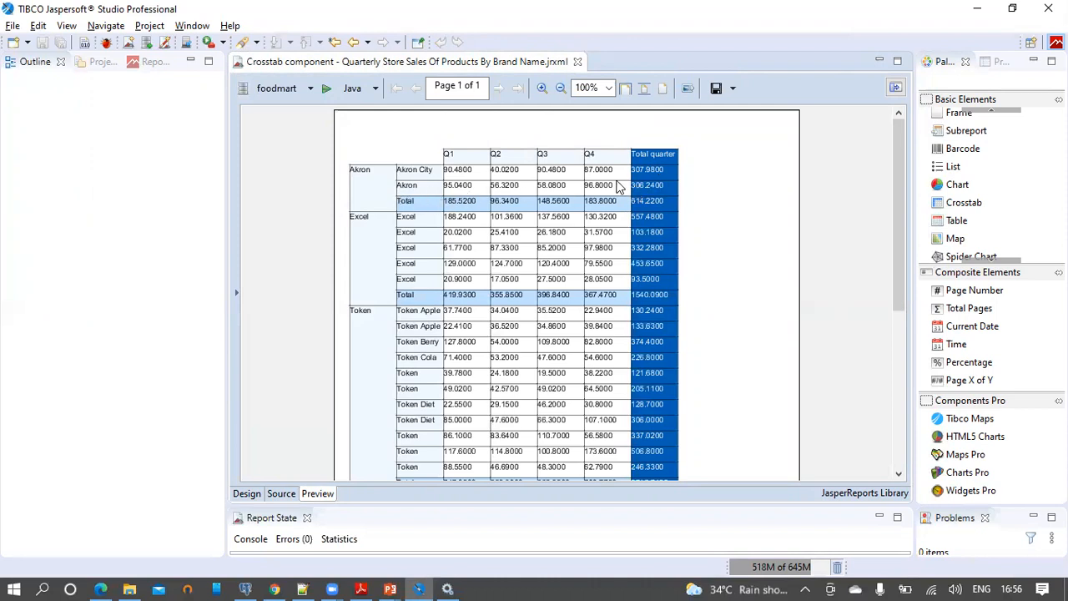
{"action": "scroll", "coordinate": [699, 189], "scroll_direction": "down", "scroll_amount": 3}
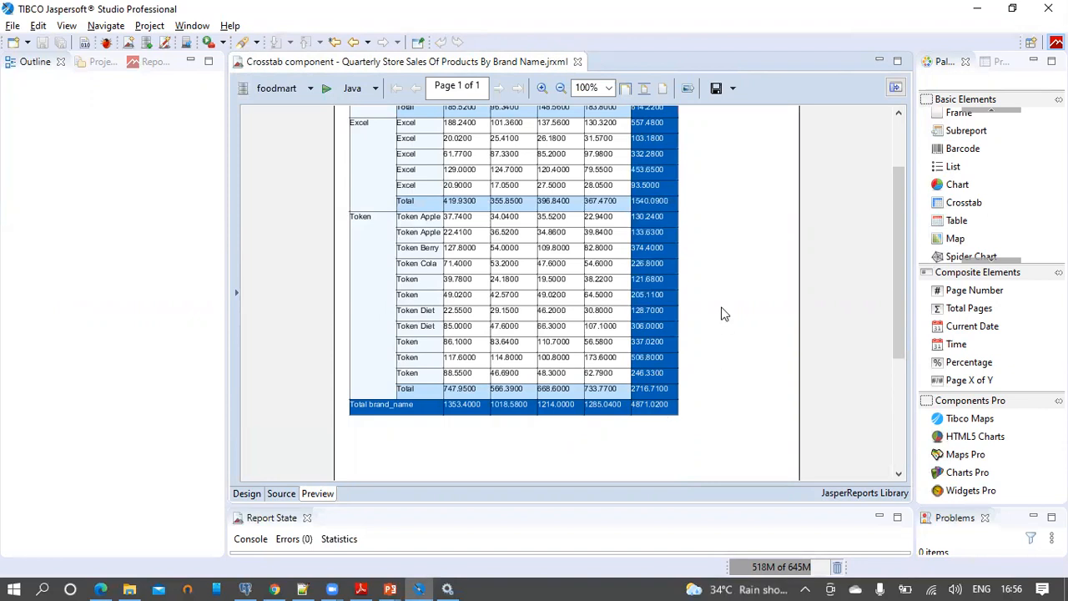
{"action": "scroll", "coordinate": [722, 313], "scroll_direction": "up", "scroll_amount": 3}
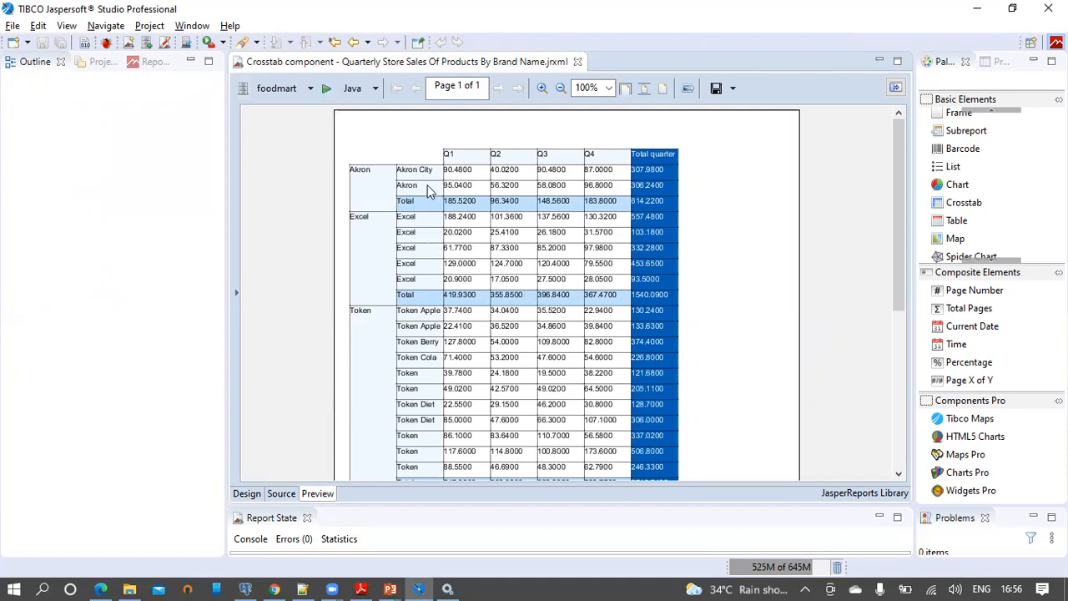
Return to the report design and open the crosstab in its own editor.
{"action": "left_click", "coordinate": [249, 495]}
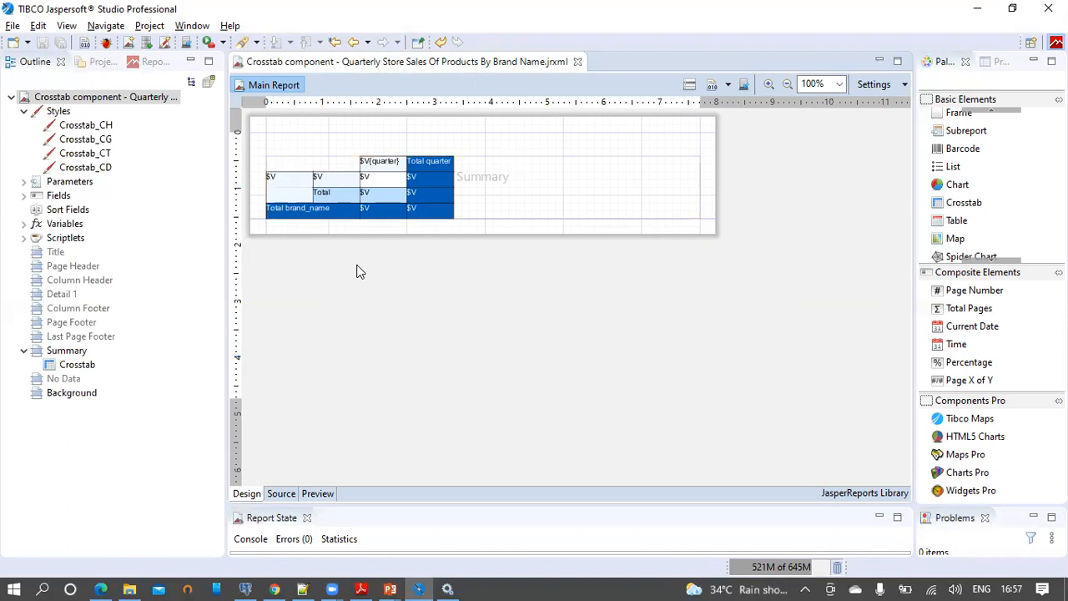
{"action": "left_click", "coordinate": [479, 202]}
{"action": "double_click", "coordinate": [479, 205]}
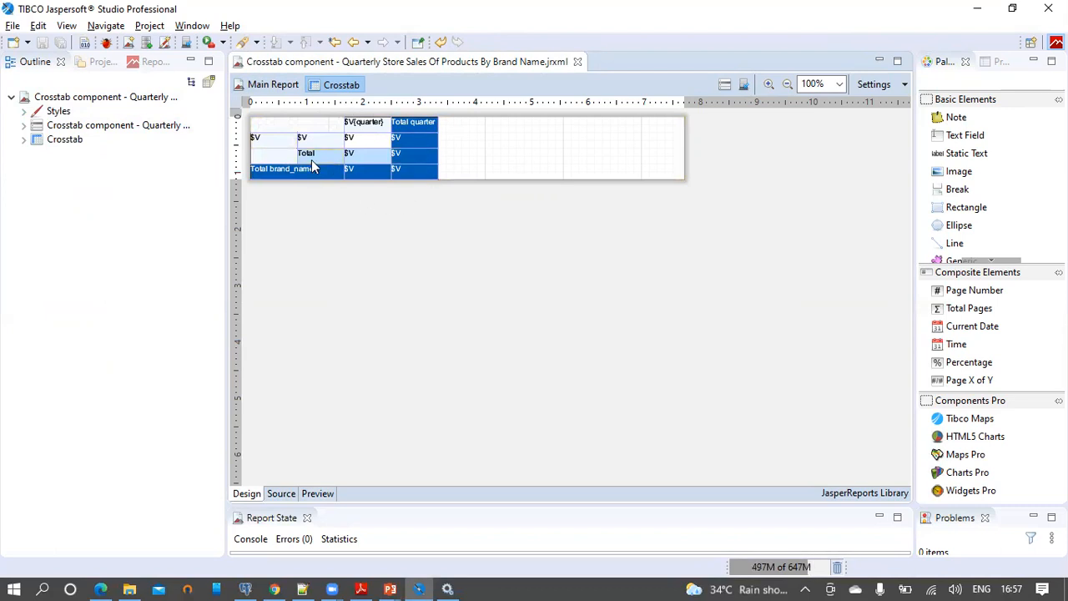
Expand the Crosstab node in the outline and examine its parameters, row groups, column groups, measures and cells.
{"action": "left_click", "coordinate": [80, 127]}
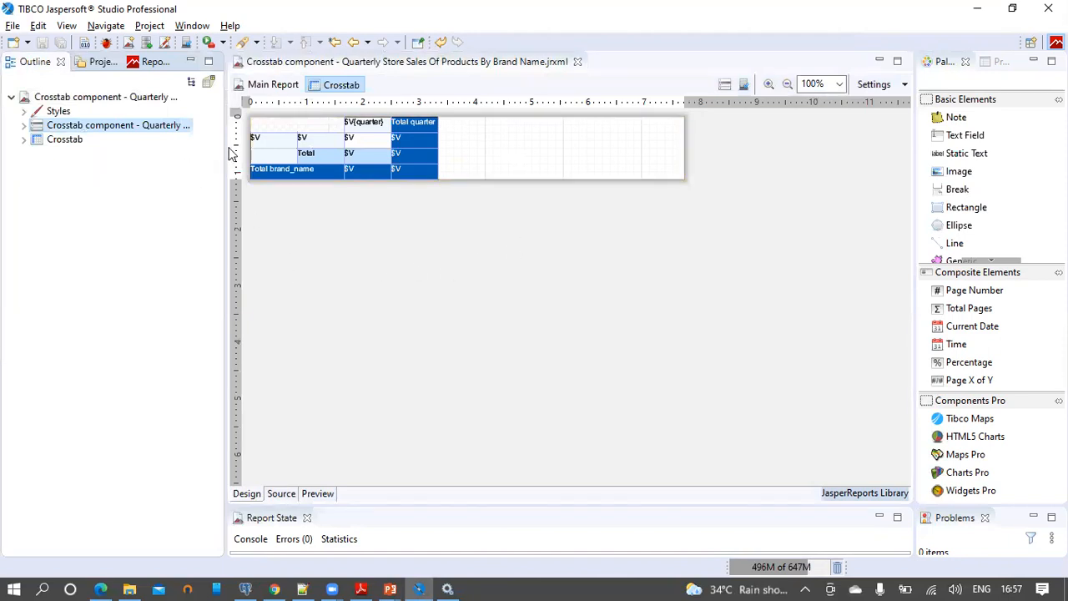
{"action": "left_click_drag", "start_coordinate": [224, 150], "coordinate": [425, 150]}
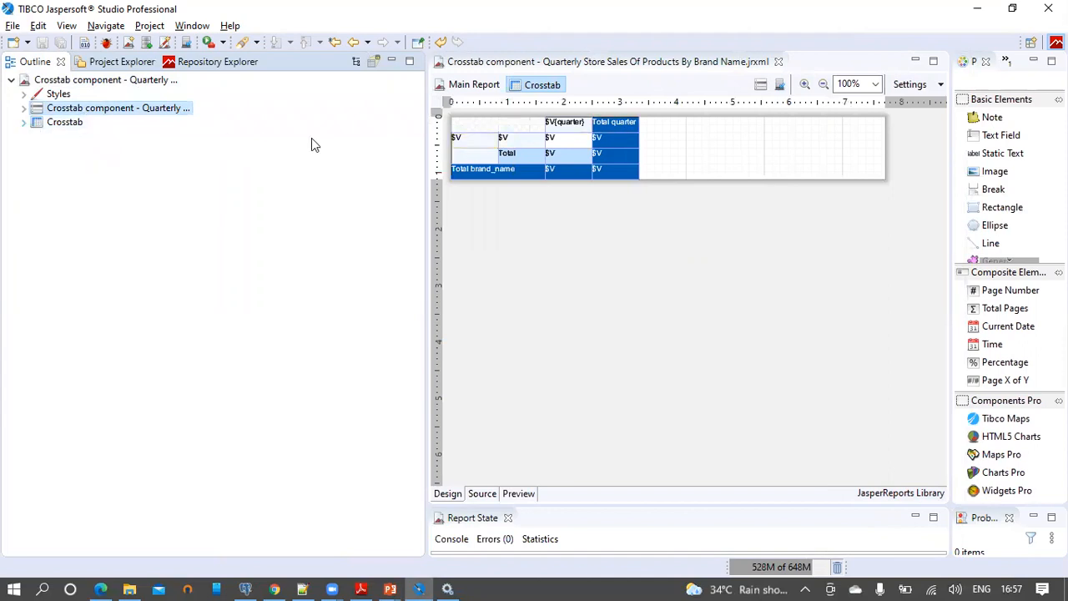
{"action": "left_click", "coordinate": [24, 122]}
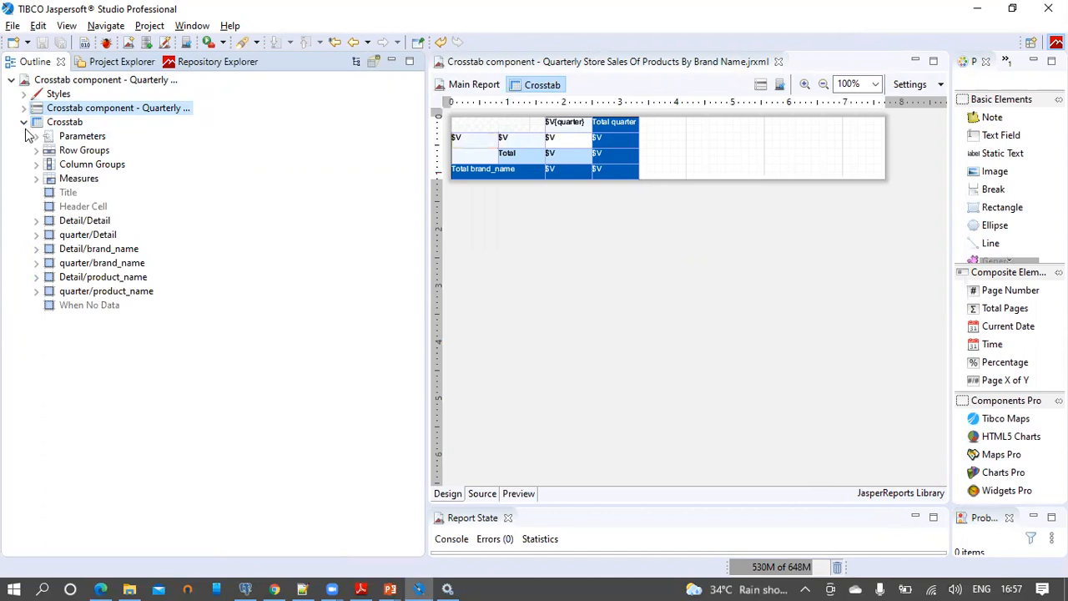
{"action": "left_click", "coordinate": [75, 140]}
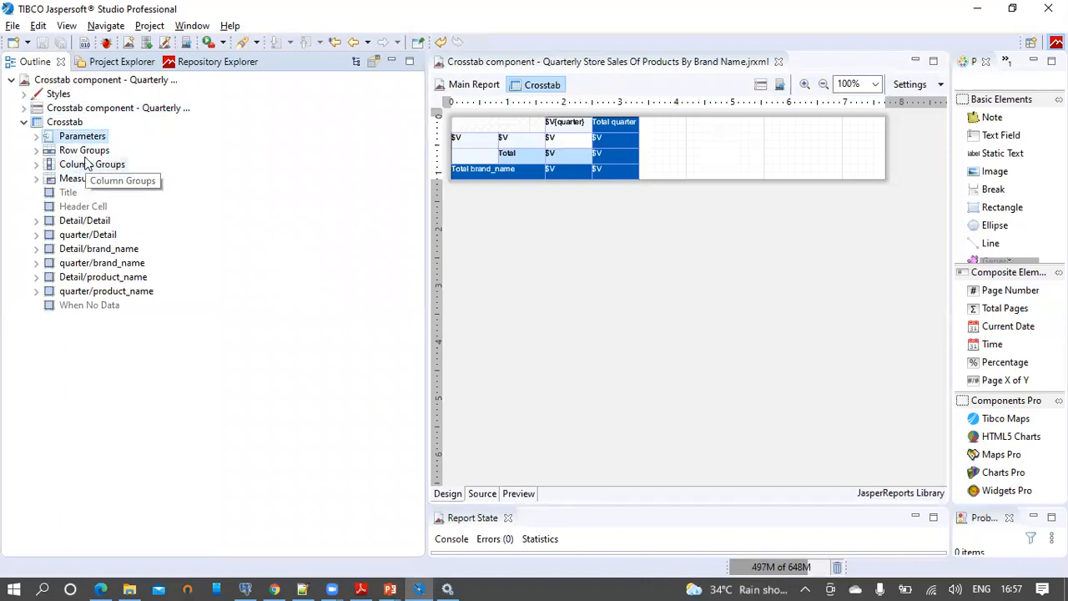
{"action": "left_click", "coordinate": [77, 152]}
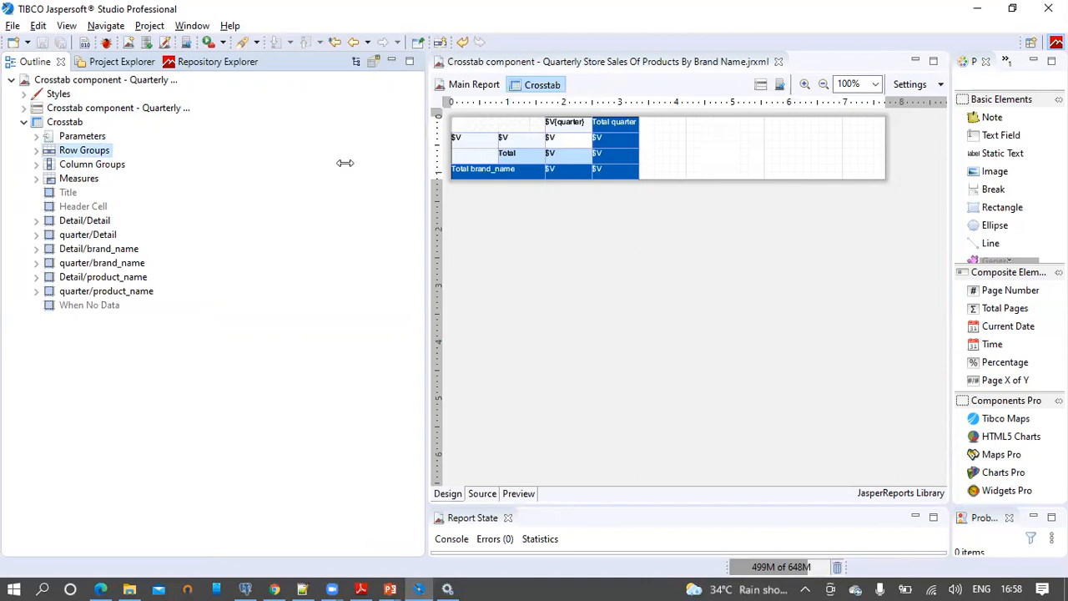
{"action": "left_click_drag", "start_coordinate": [345, 163], "coordinate": [198, 167]}
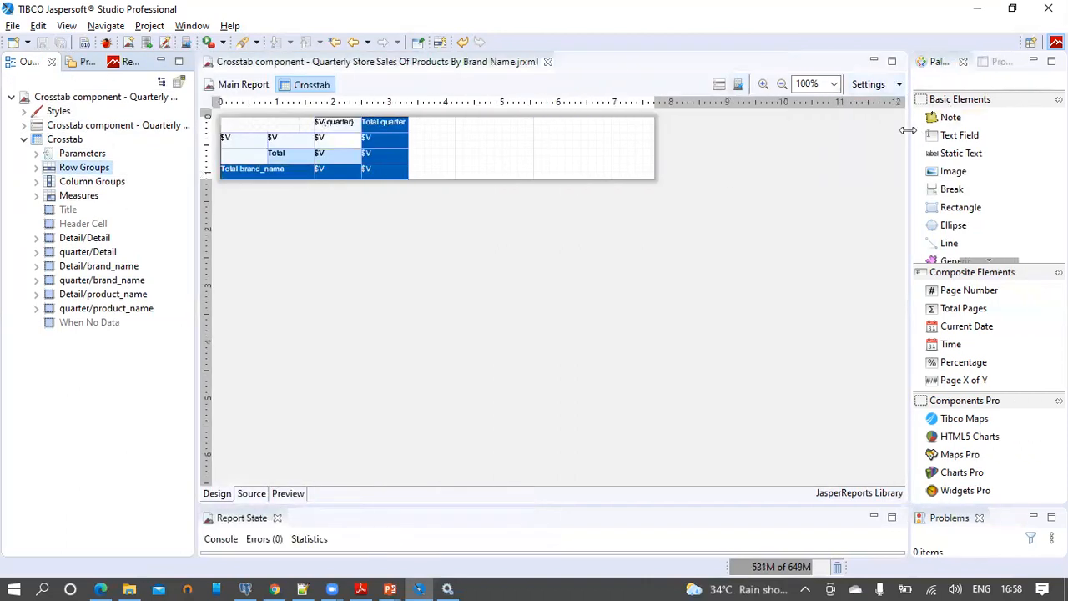
Widen the Properties view, expand the crosstab's row groups and examine the bucket settings of brand_name and product_name.
{"action": "left_click_drag", "start_coordinate": [823, 136], "coordinate": [641, 154]}
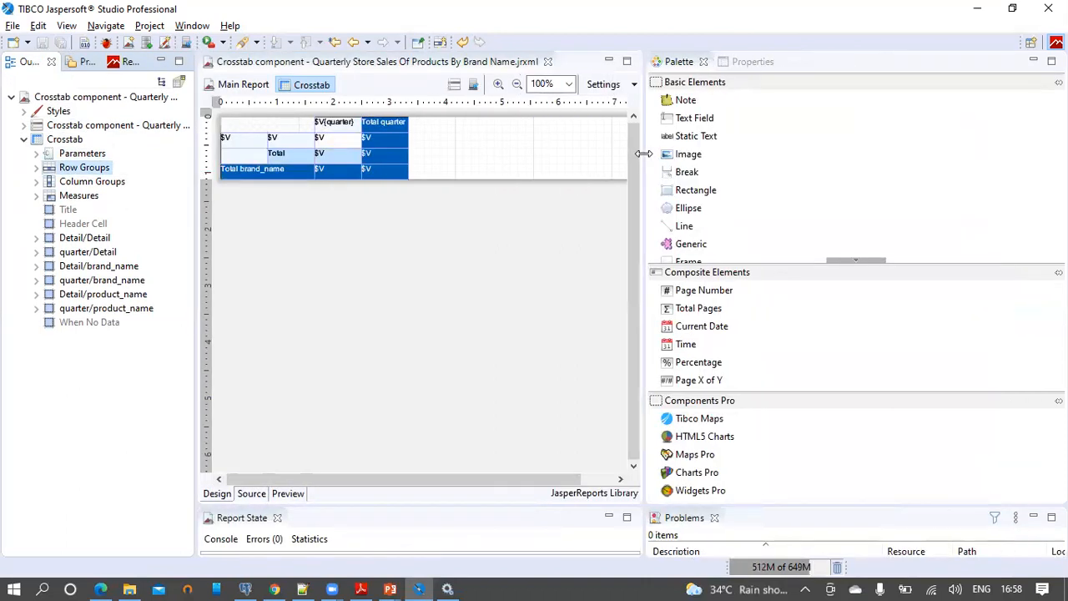
{"action": "left_click", "coordinate": [749, 63]}
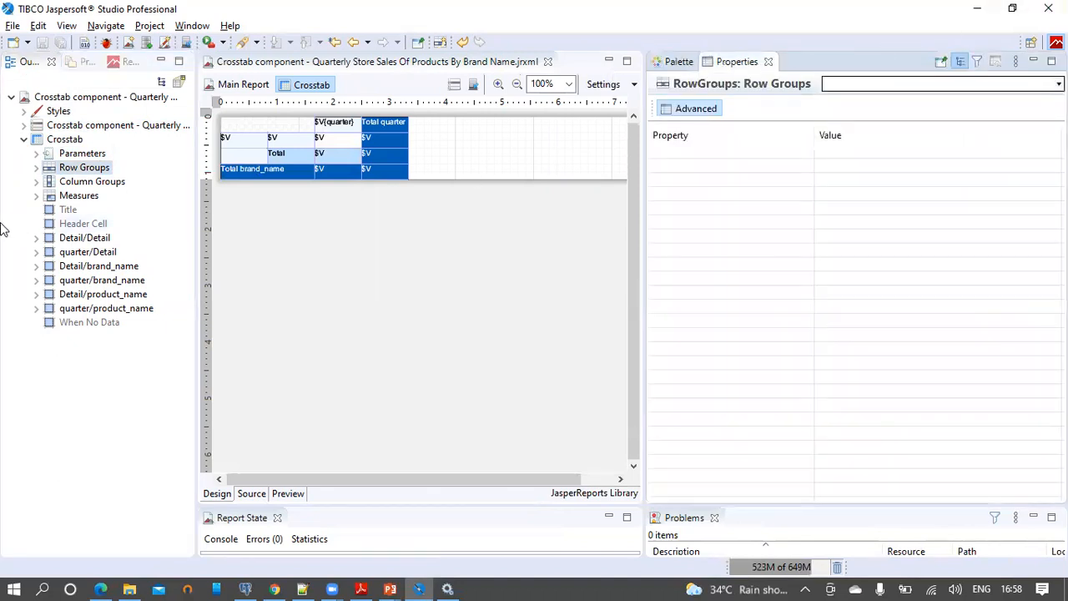
{"action": "left_click", "coordinate": [36, 167]}
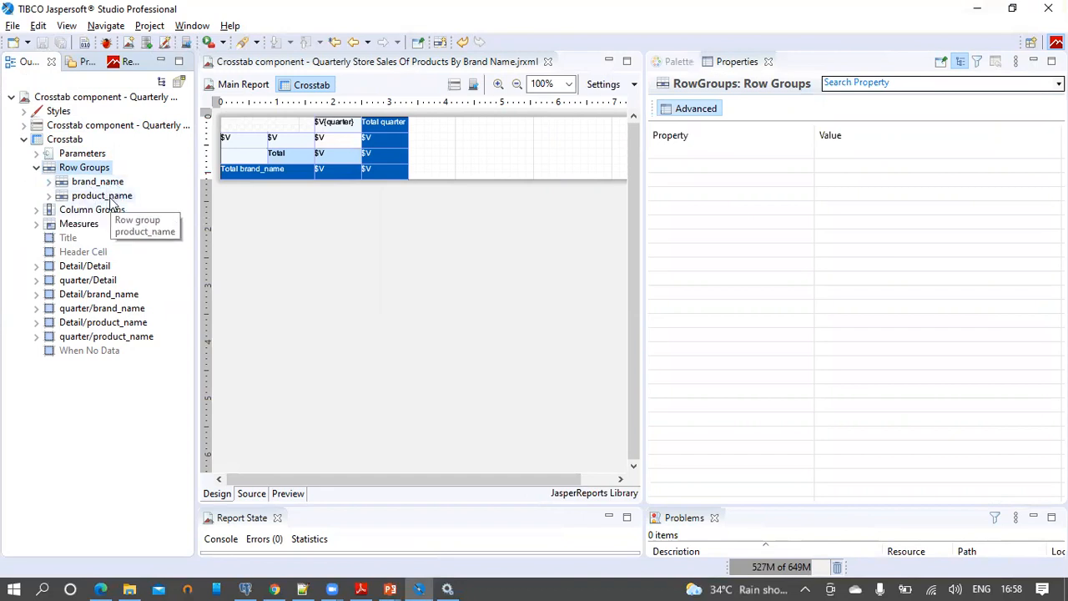
{"action": "left_click", "coordinate": [93, 182]}
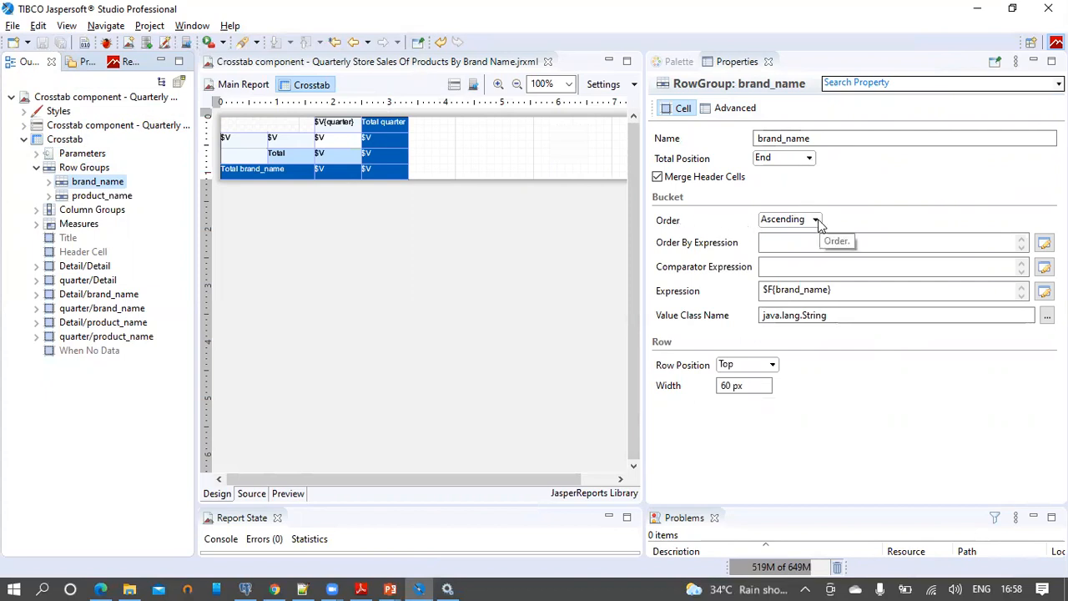
{"action": "left_click", "coordinate": [814, 290]}
{"action": "type", "text": "$F{brand_name}"}
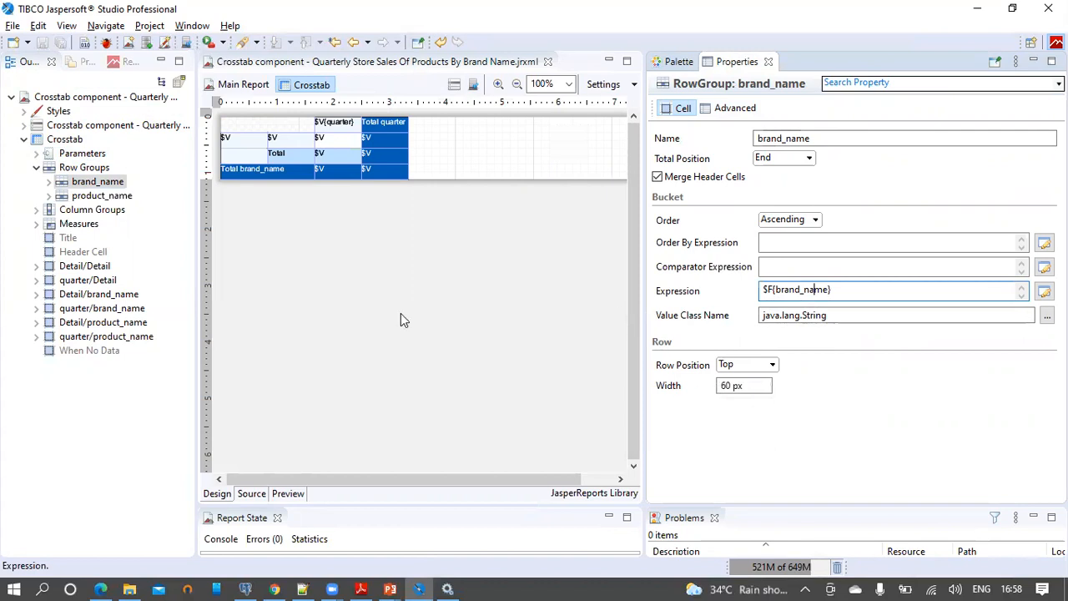
{"action": "left_click", "coordinate": [93, 197]}
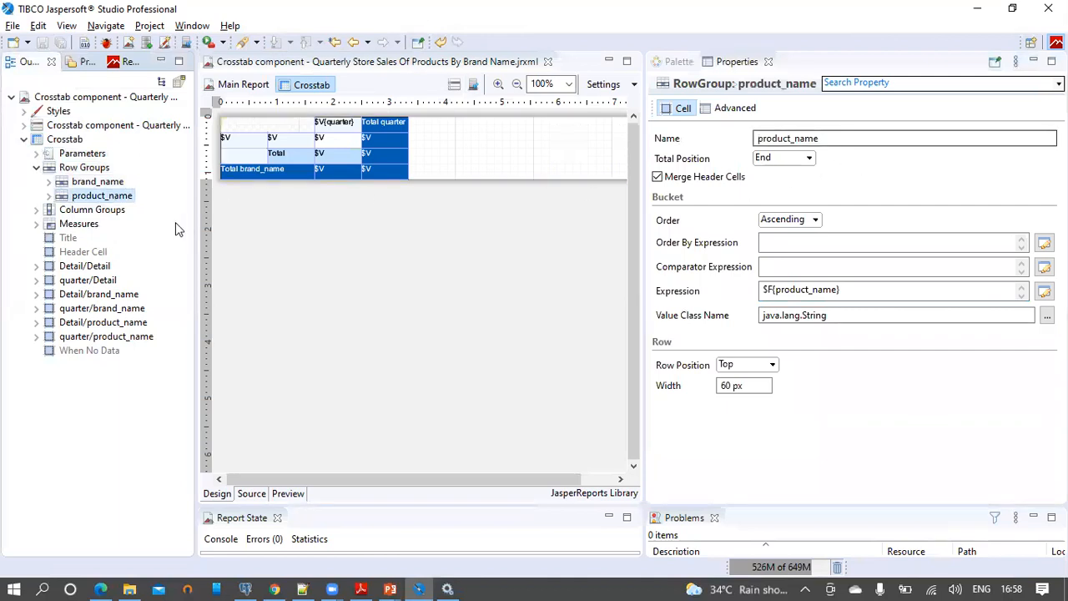
Expand the column groups and measures and examine the settings of the quarter group and store_sales_MEASURE.
{"action": "left_click", "coordinate": [37, 211]}
{"action": "left_click", "coordinate": [93, 211]}
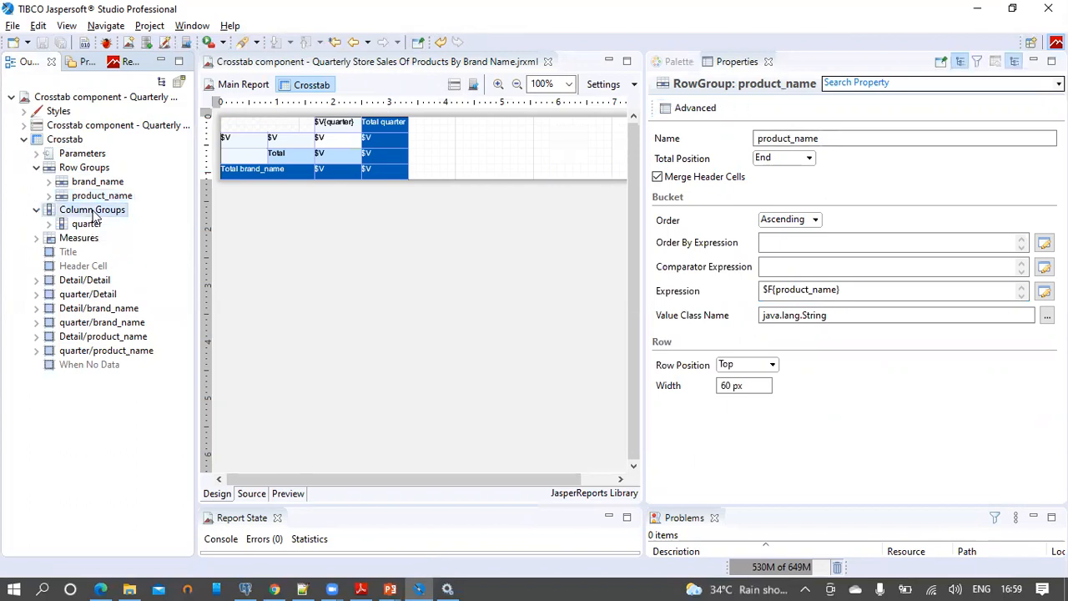
{"action": "left_click", "coordinate": [86, 223]}
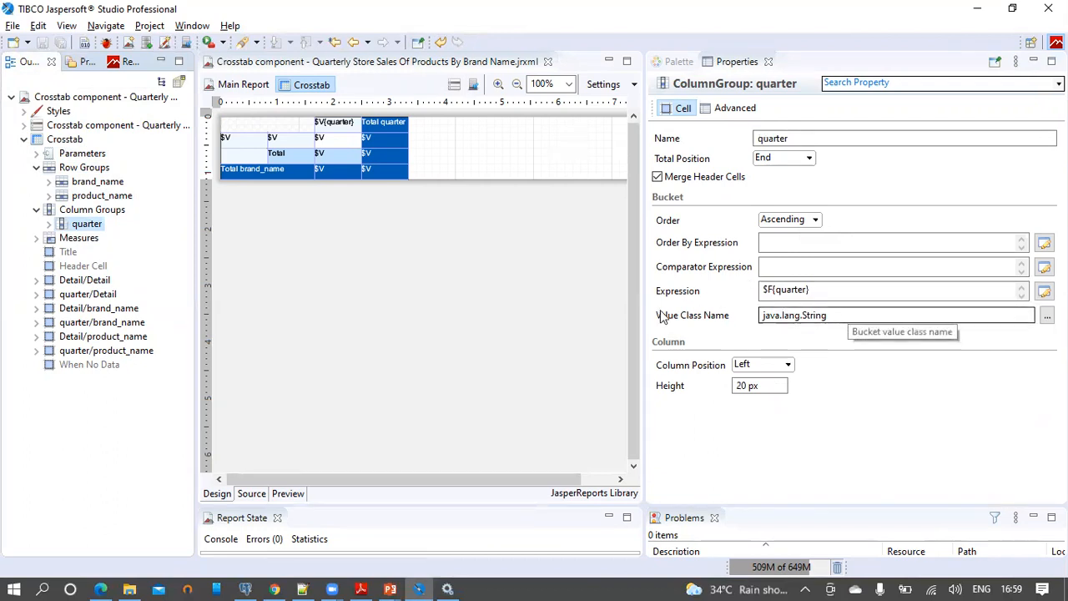
{"action": "left_click", "coordinate": [36, 239]}
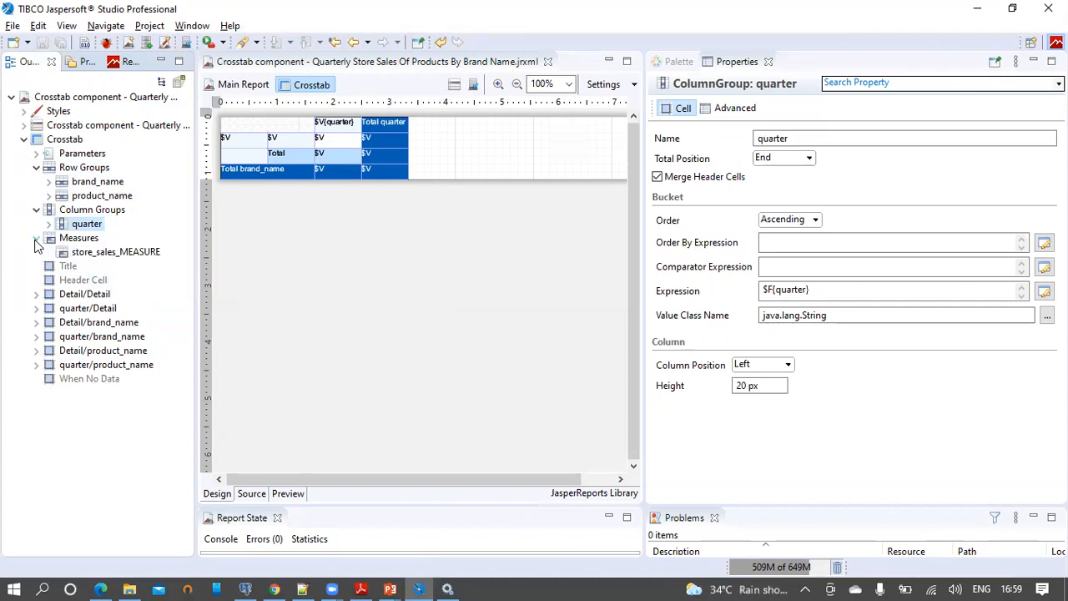
{"action": "left_click", "coordinate": [96, 252]}
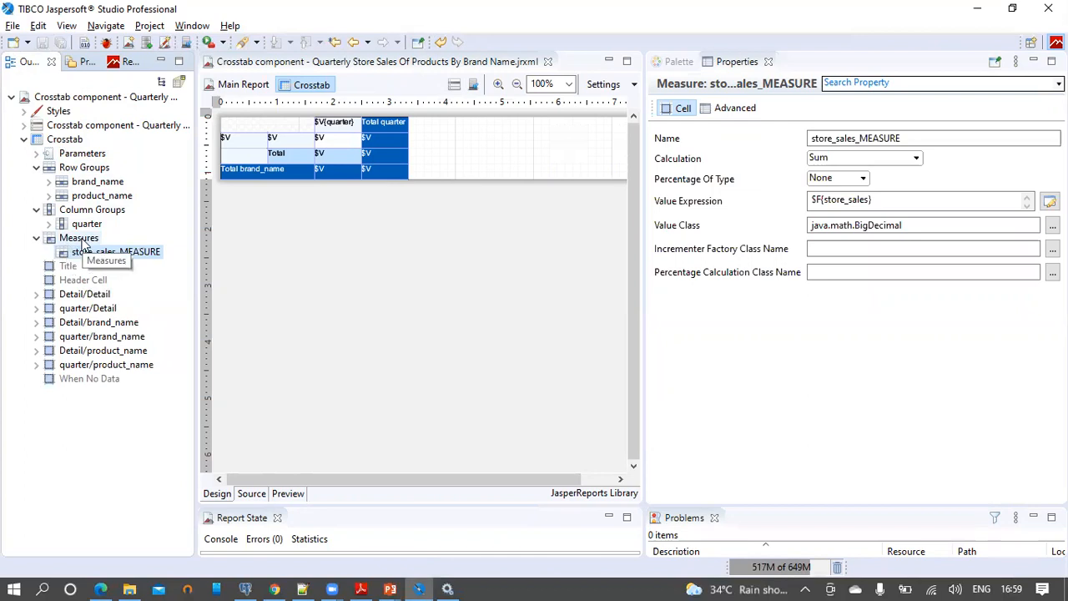
Enlarge the design area and widen the crosstab's header cell to about 300 px, extending the brand_name column to 240 px.
{"action": "left_click_drag", "start_coordinate": [639, 220], "coordinate": [787, 201]}
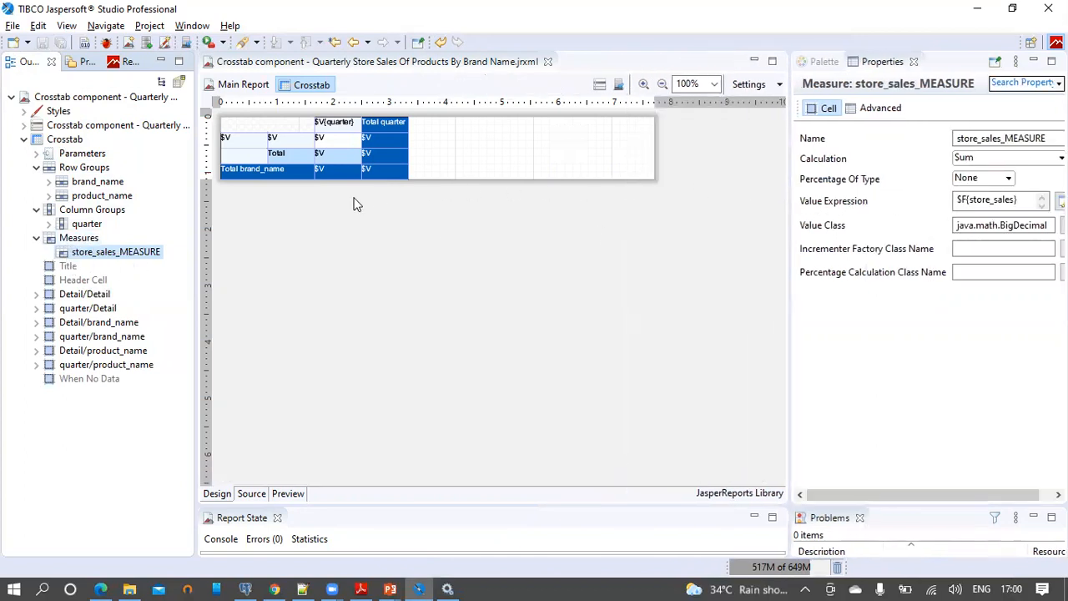
{"action": "left_click", "coordinate": [264, 209]}
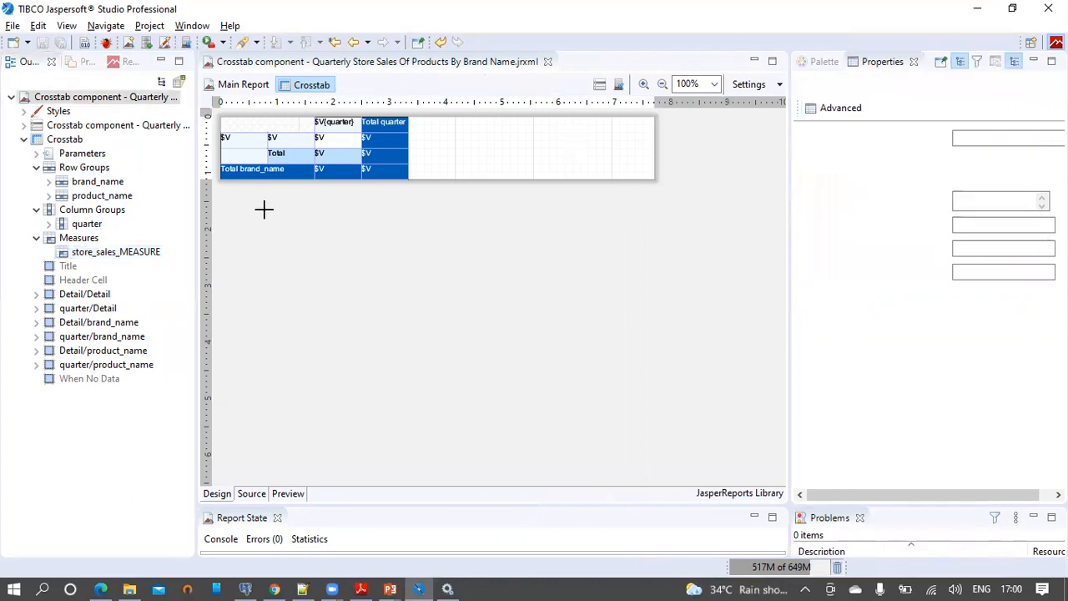
{"action": "left_click", "coordinate": [285, 125]}
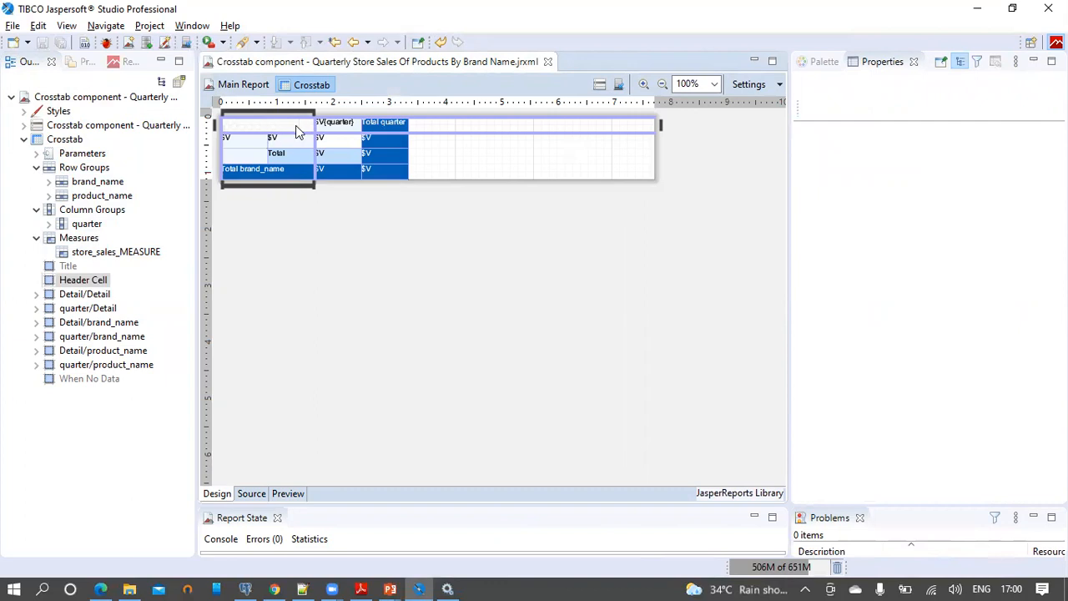
{"action": "left_click_drag", "start_coordinate": [311, 125], "coordinate": [451, 124]}
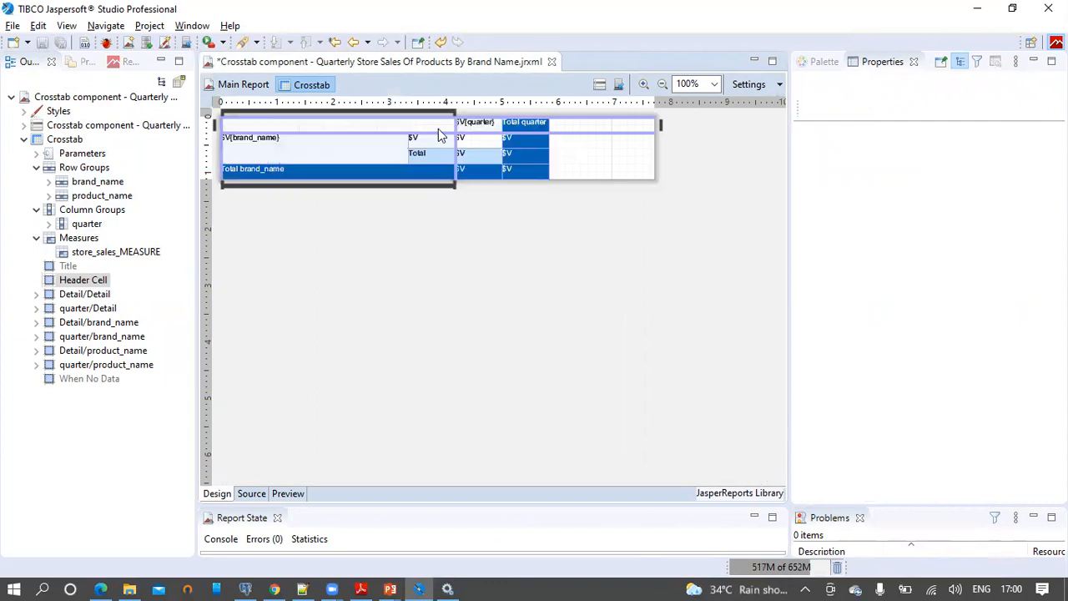
{"action": "left_click", "coordinate": [338, 205]}
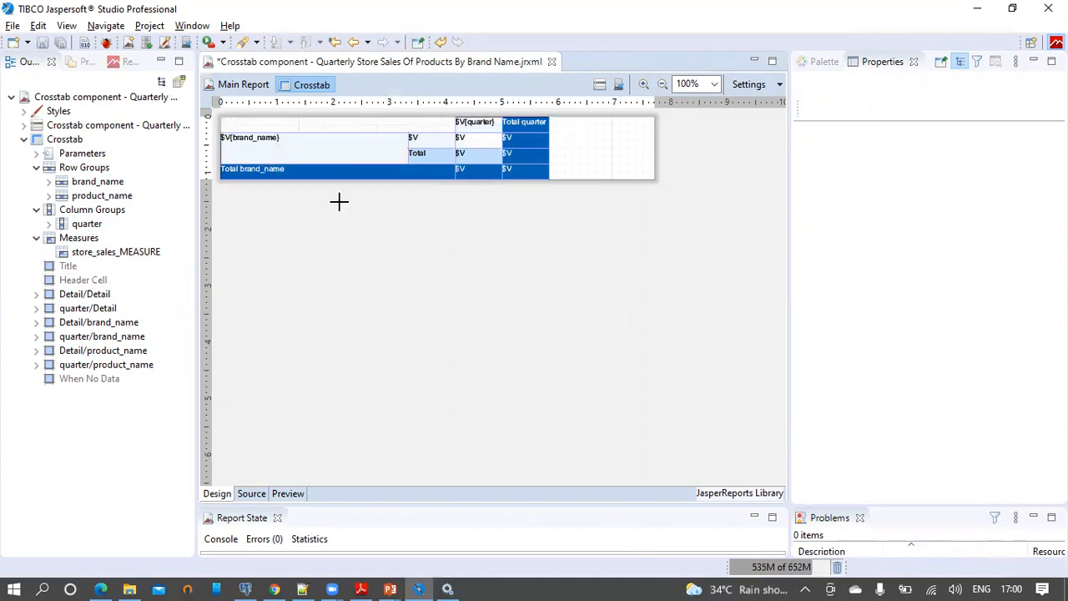
Switch the $V{brand_name} field's container to Free Layout and narrow the field to 140 px.
{"action": "left_click", "coordinate": [382, 130]}
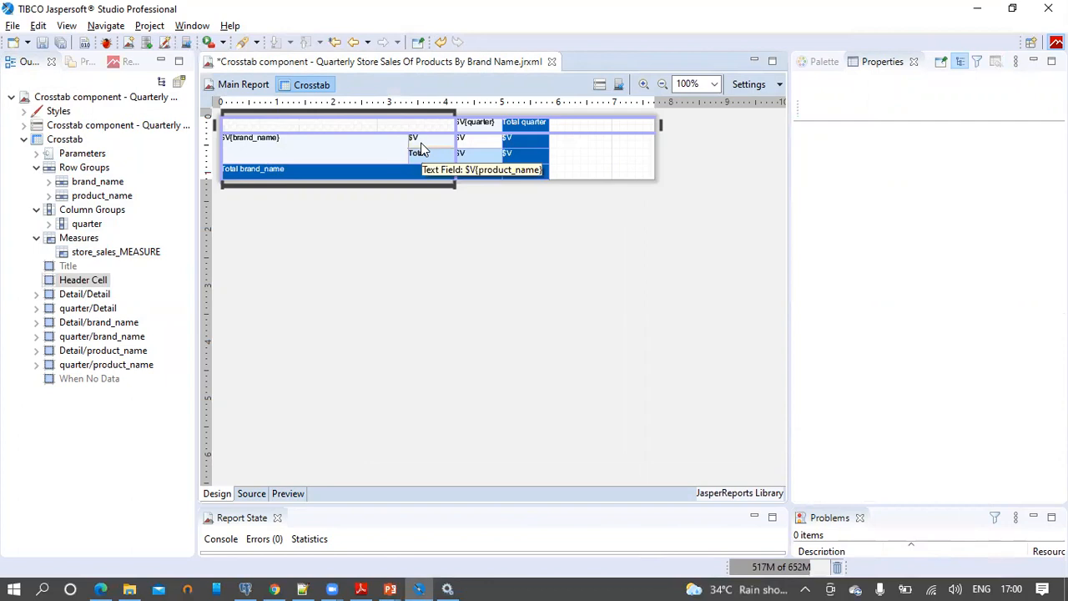
{"action": "left_click", "coordinate": [421, 147]}
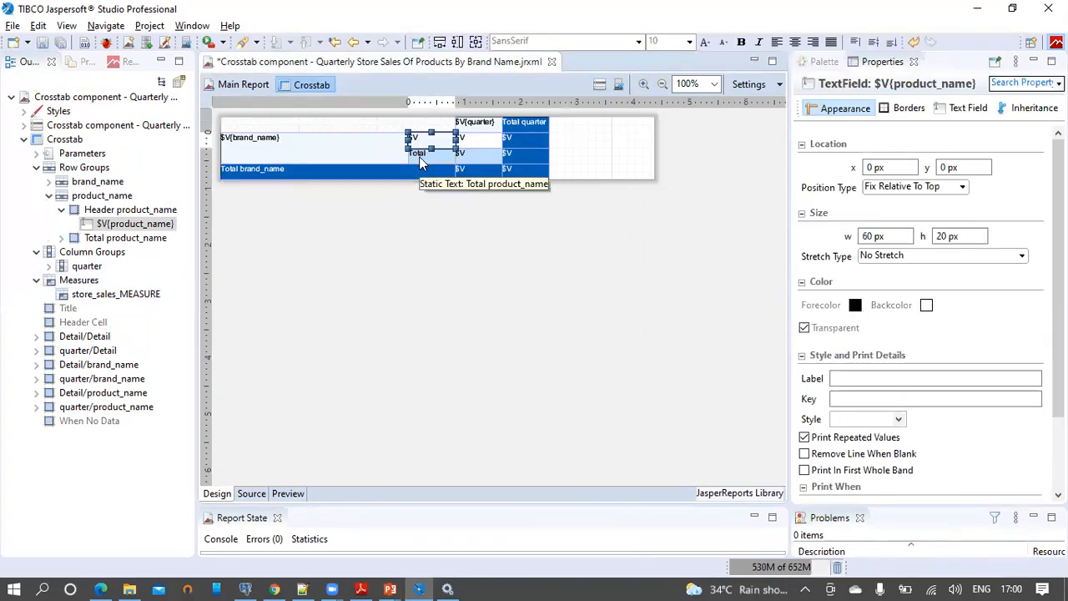
{"action": "left_click", "coordinate": [419, 156]}
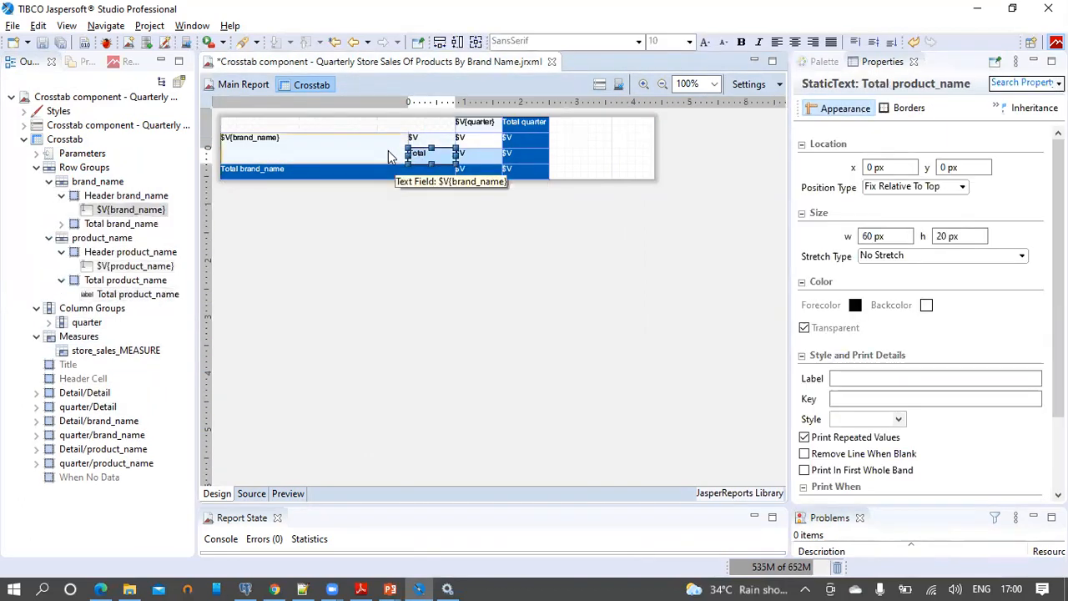
{"action": "left_click", "coordinate": [389, 157]}
{"action": "left_click_drag", "start_coordinate": [409, 148], "coordinate": [328, 149]}
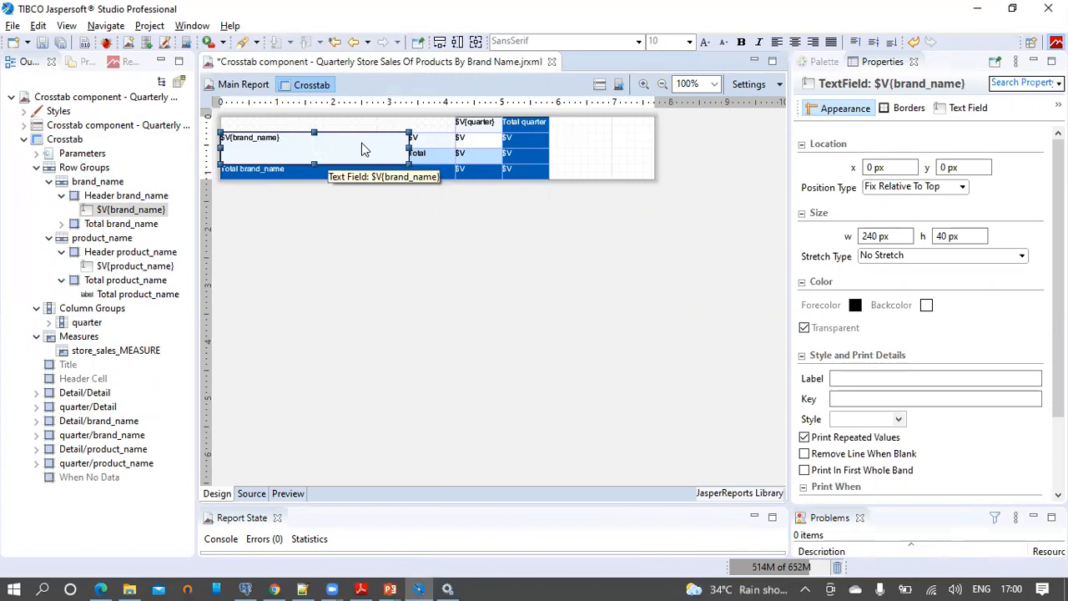
{"action": "right_click", "coordinate": [363, 150]}
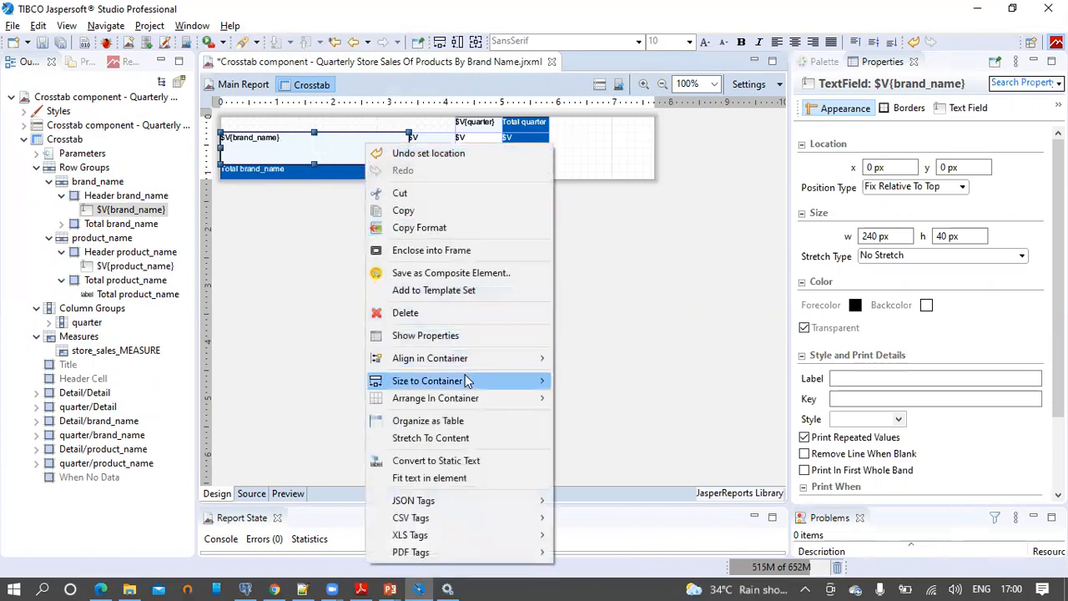
{"action": "mouse_move", "coordinate": [472, 403]}
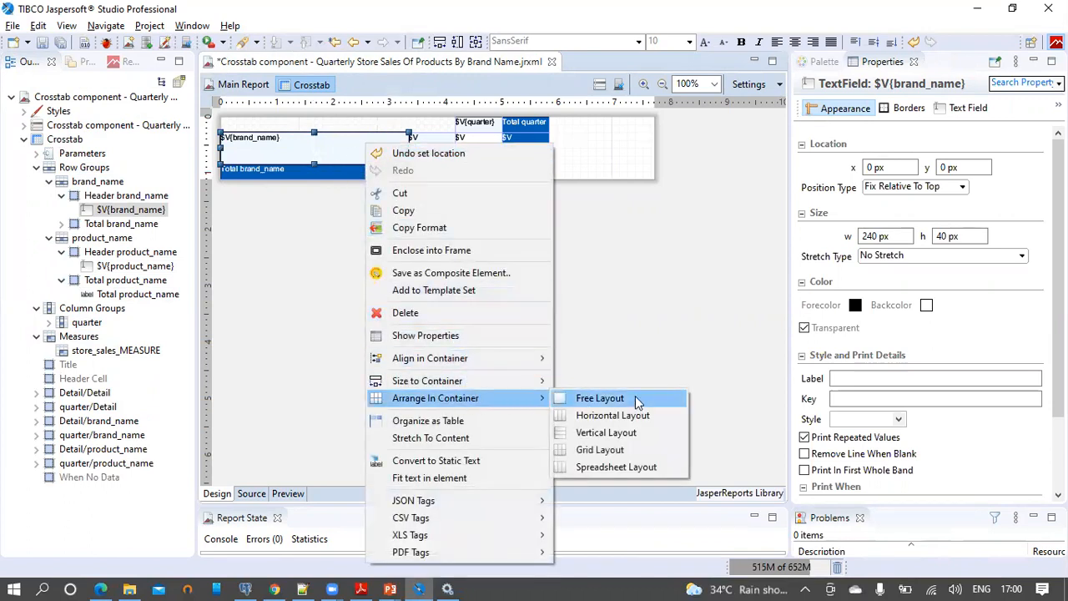
{"action": "left_click", "coordinate": [616, 415]}
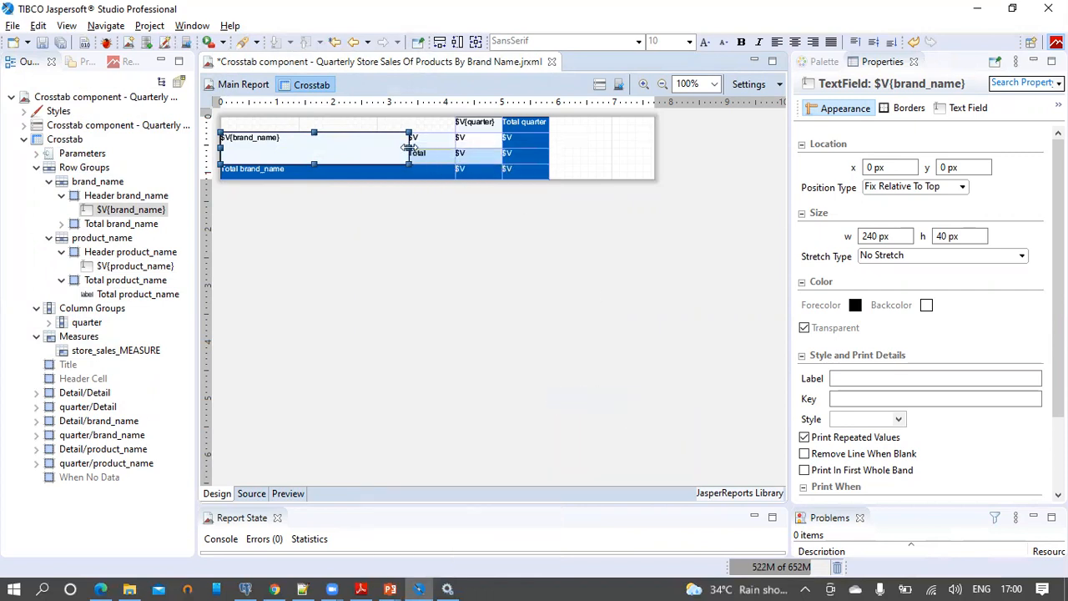
{"action": "left_click_drag", "start_coordinate": [409, 145], "coordinate": [333, 147]}
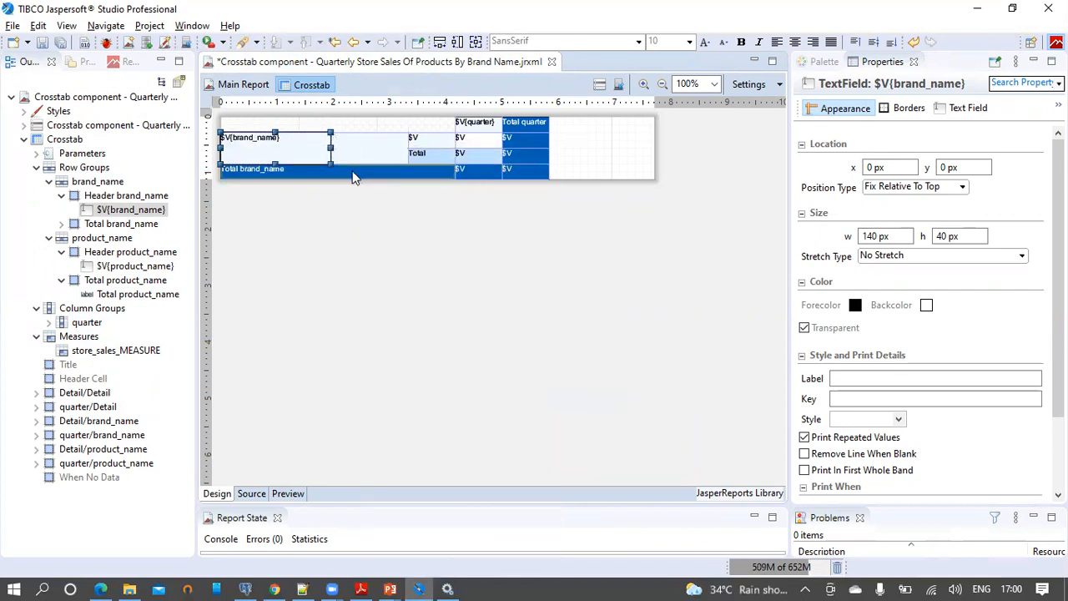
Try to narrow the Total brand_name label and the crosstab's header cell, and undo the cell resize.
{"action": "left_click", "coordinate": [400, 170]}
{"action": "left_click_drag", "start_coordinate": [456, 171], "coordinate": [331, 178]}
{"action": "left_click", "coordinate": [427, 133]}
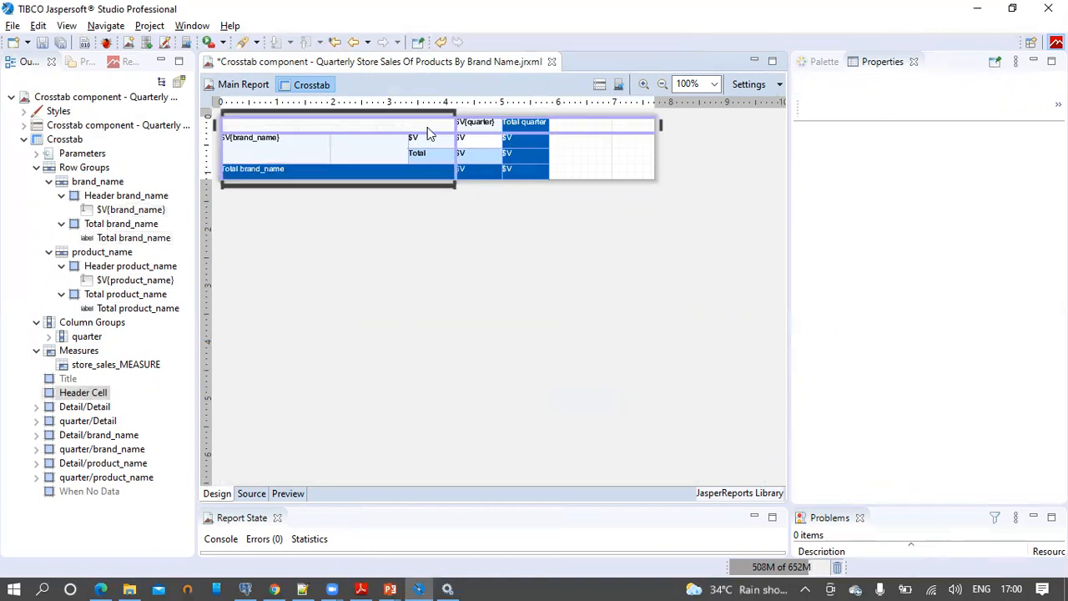
{"action": "left_click_drag", "start_coordinate": [450, 131], "coordinate": [330, 132]}
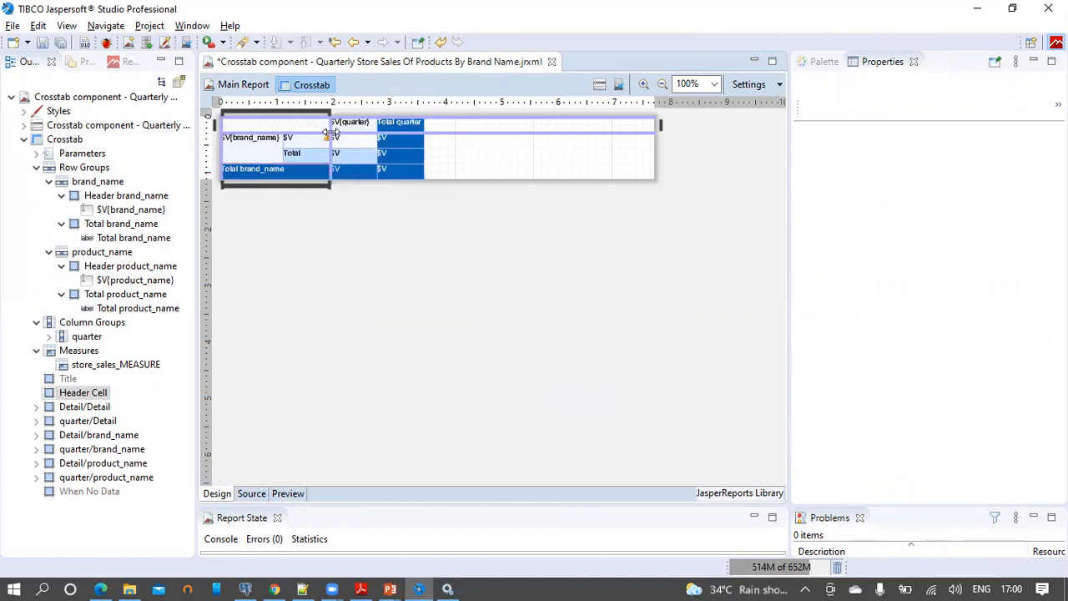
{"action": "key", "text": "ctrl+z"}
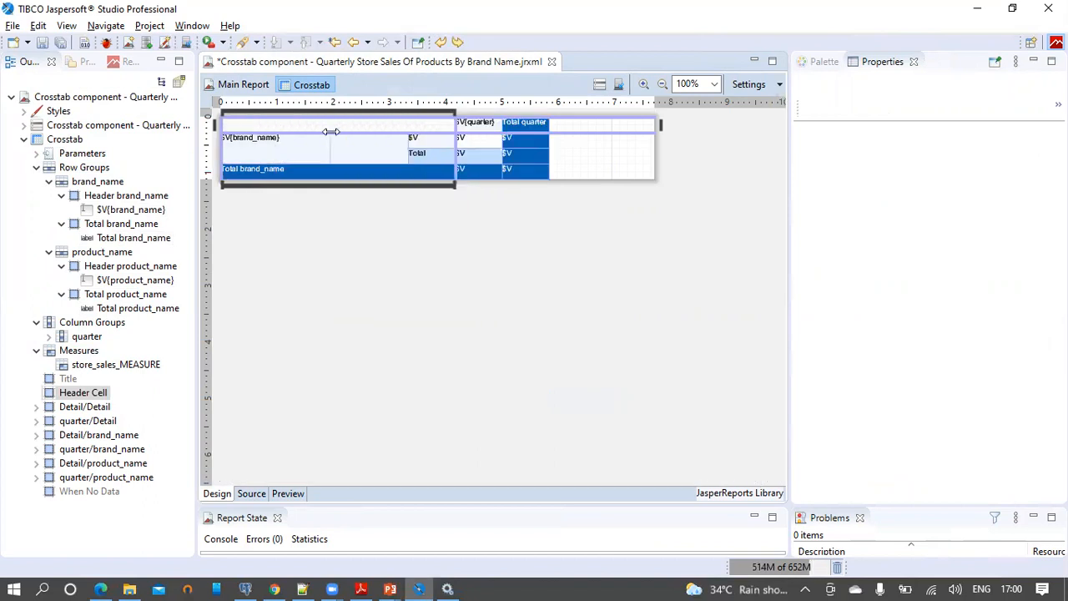
Switch the Total brand_name label's container to Free Layout and narrow the label to 140 px.
{"action": "left_click", "coordinate": [428, 142]}
{"action": "left_click", "coordinate": [289, 150]}
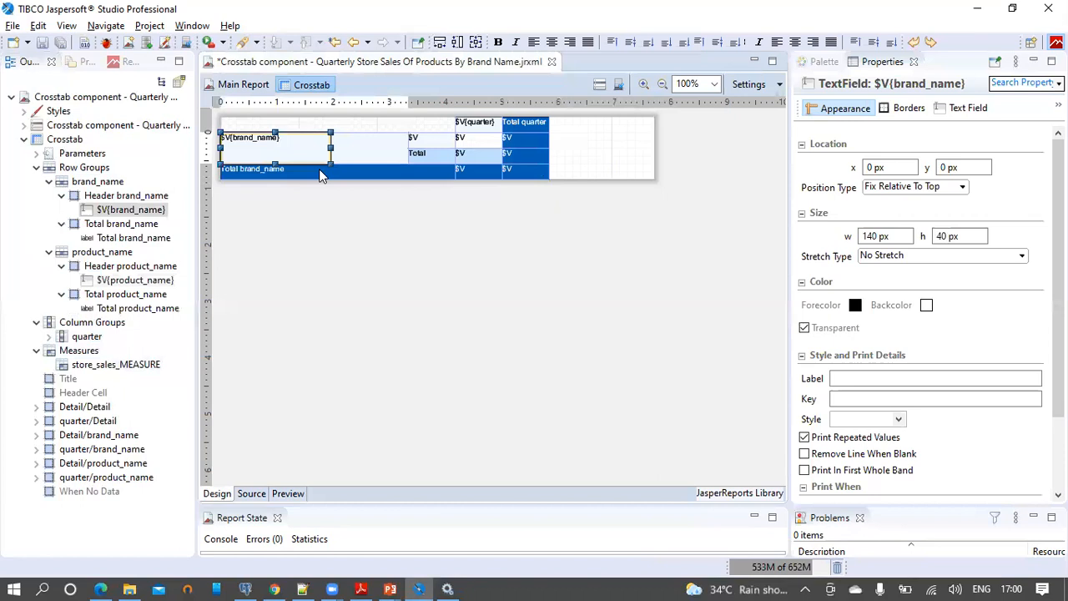
{"action": "left_click", "coordinate": [407, 169]}
{"action": "right_click", "coordinate": [451, 175]}
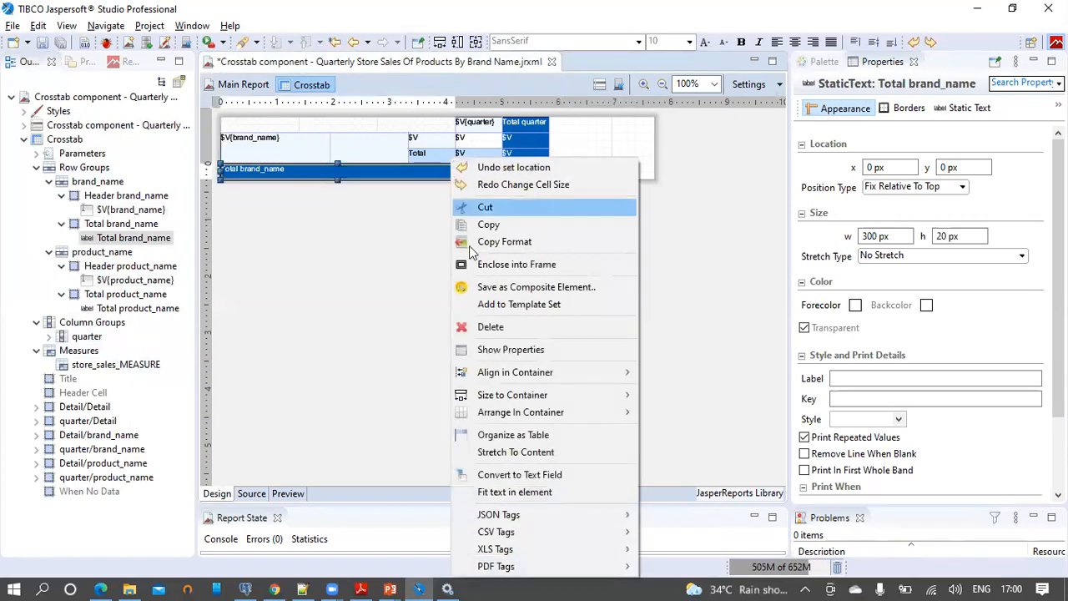
{"action": "mouse_move", "coordinate": [573, 411]}
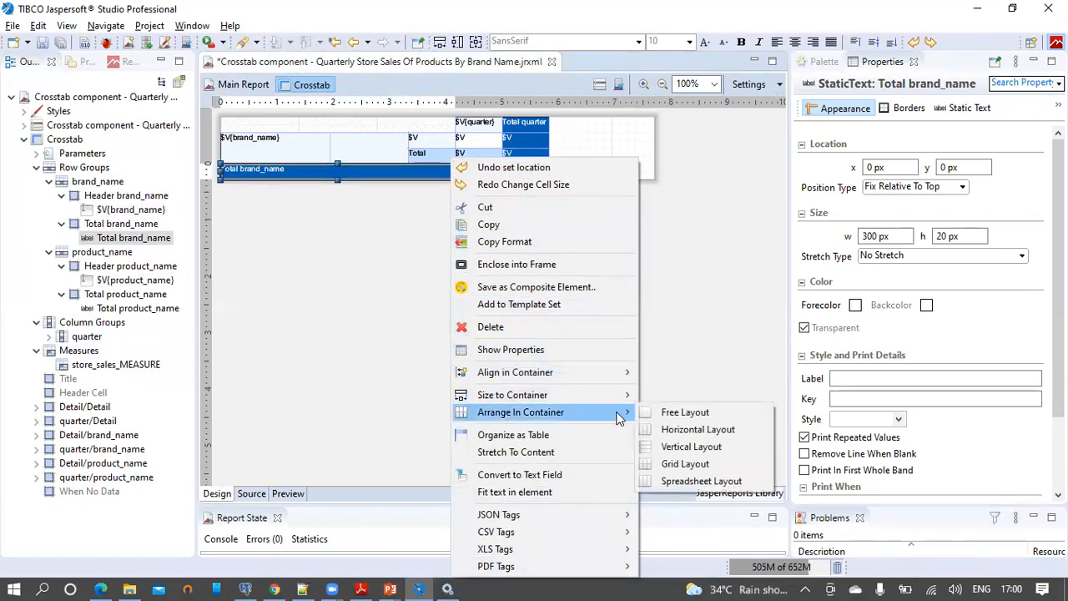
{"action": "left_click", "coordinate": [646, 411]}
{"action": "left_click_drag", "start_coordinate": [457, 170], "coordinate": [333, 171]}
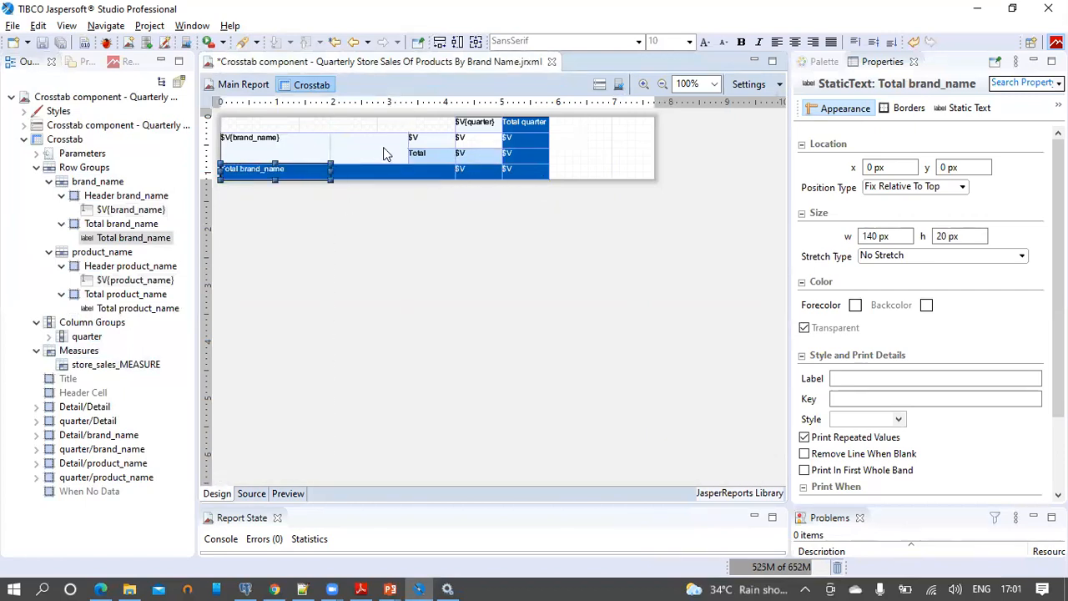
Set the width of the product_name row group's header cell to 120 px.
{"action": "left_click", "coordinate": [383, 147]}
{"action": "left_click", "coordinate": [421, 121]}
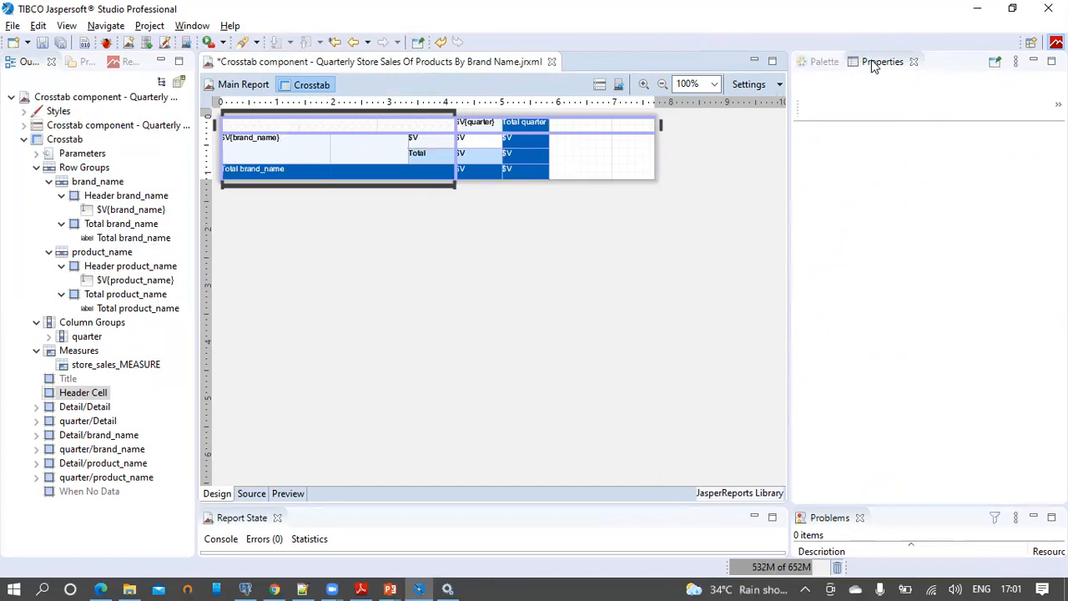
{"action": "left_click", "coordinate": [422, 142]}
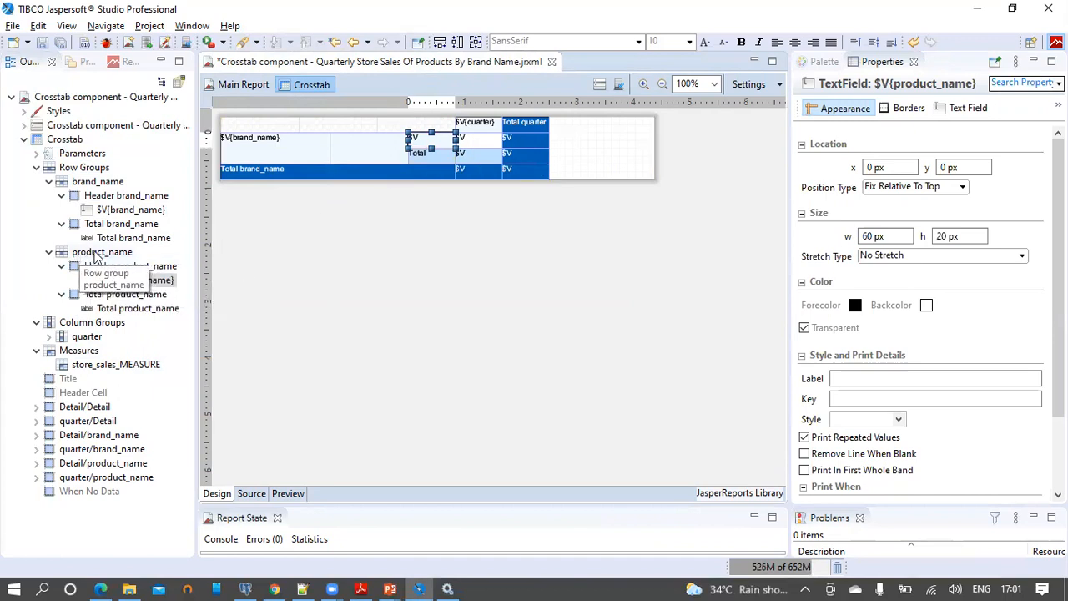
{"action": "left_click", "coordinate": [118, 269]}
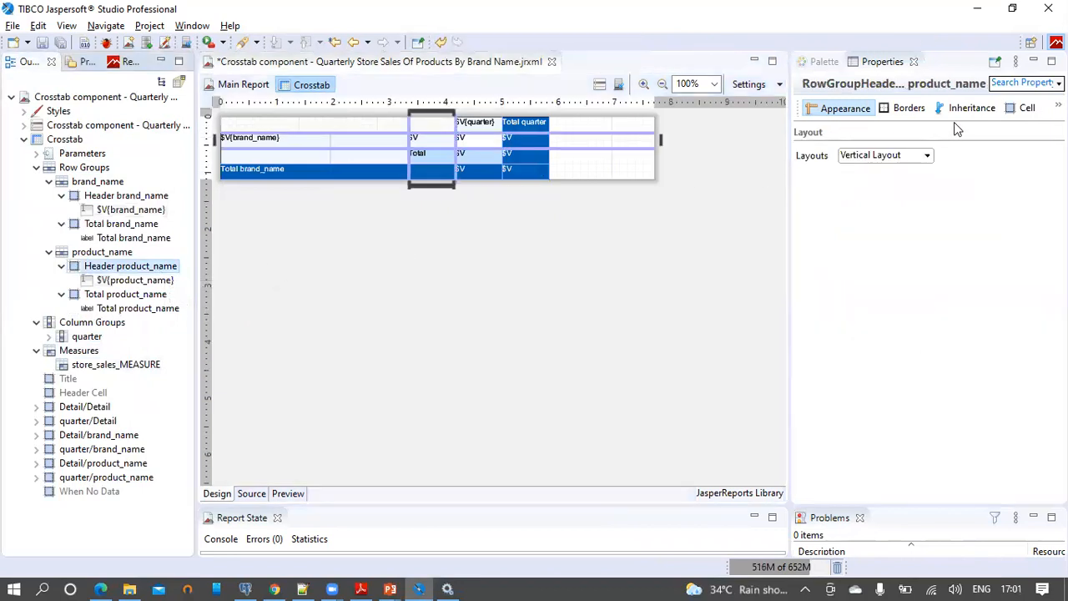
{"action": "left_click", "coordinate": [1021, 109]}
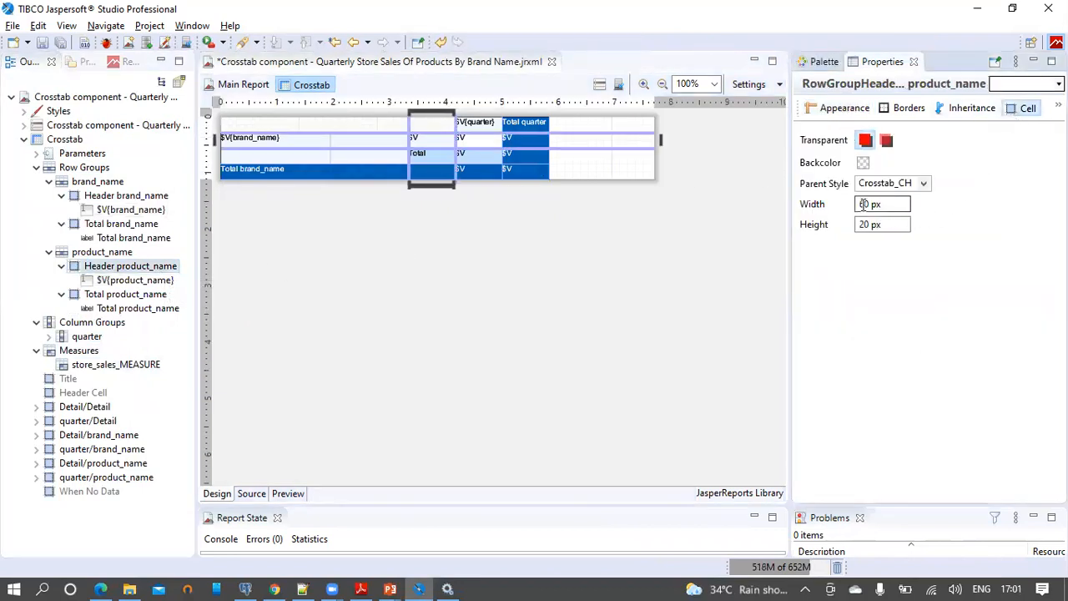
{"action": "left_click_drag", "start_coordinate": [865, 205], "coordinate": [845, 206]}
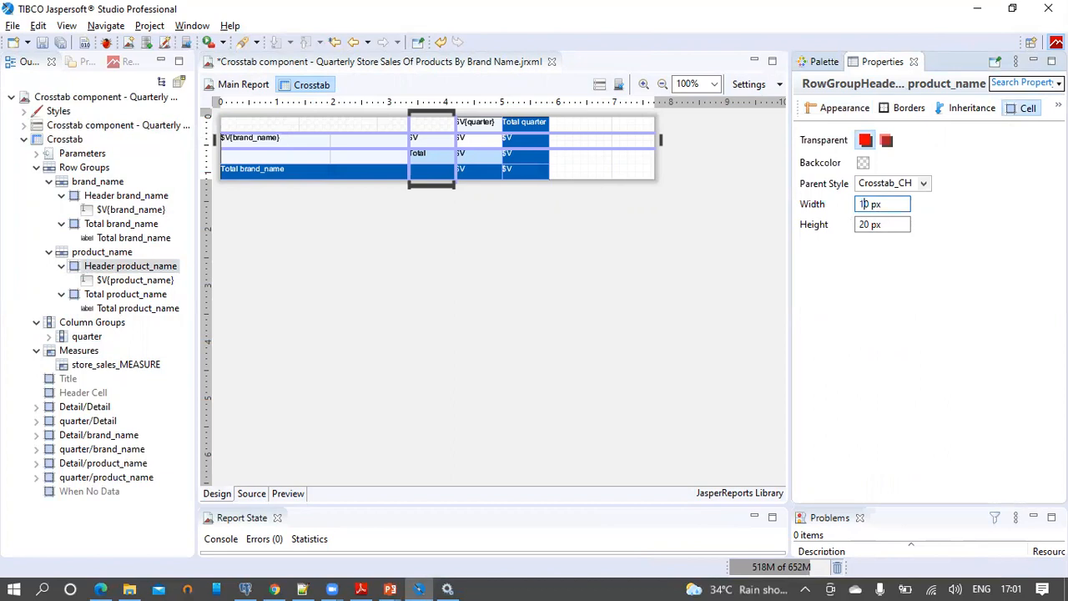
{"action": "type", "text": "120"}
{"action": "key", "text": "Return"}
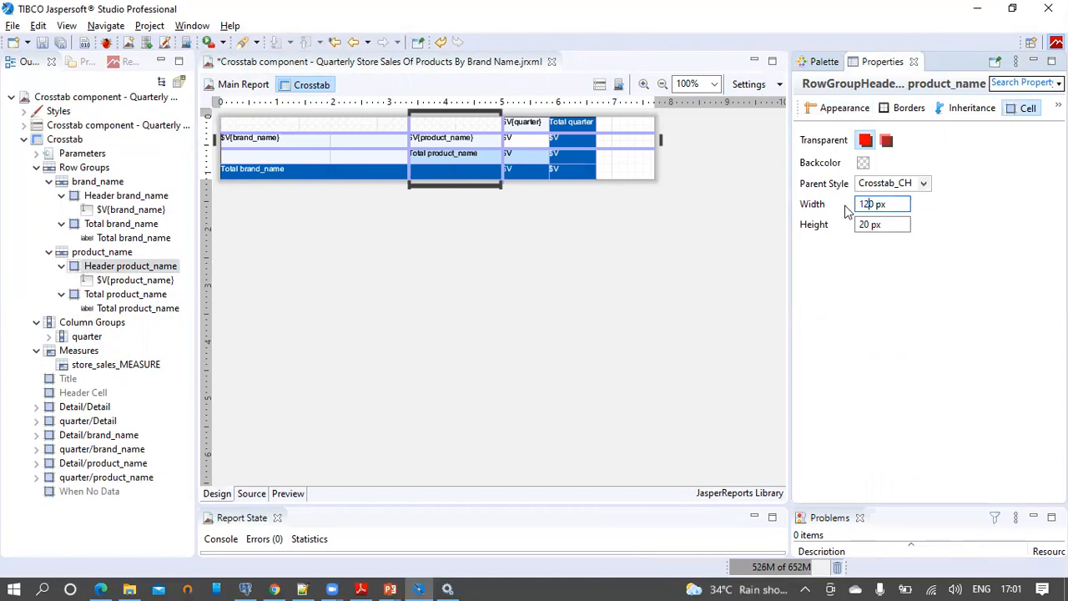
Narrow the crosstab's brand_name header column to match the width of the 140 px $V{brand_name} field.
{"action": "left_click", "coordinate": [384, 123]}
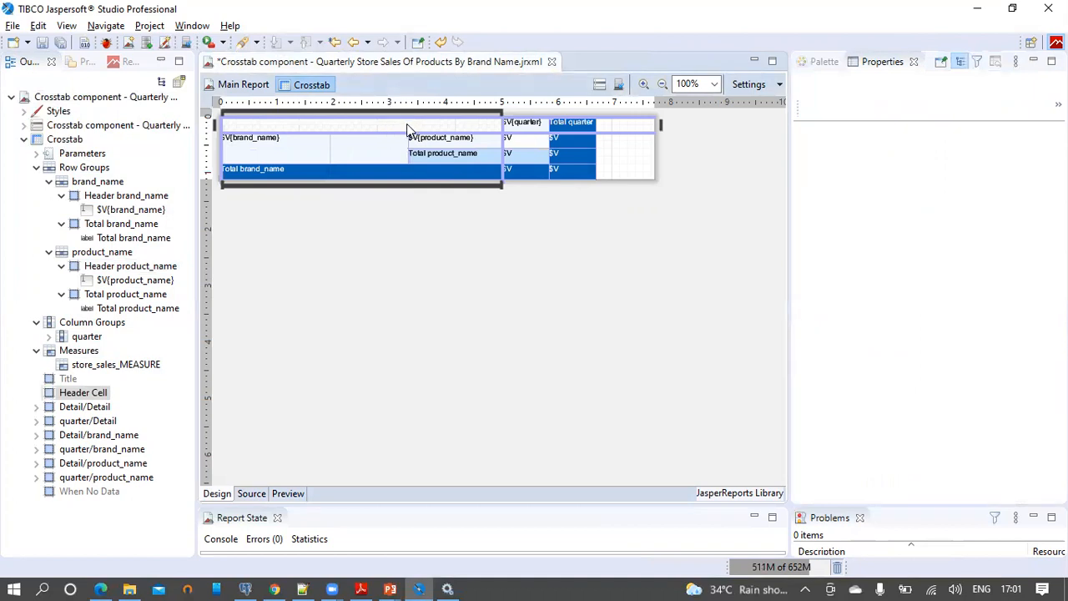
{"action": "left_click", "coordinate": [383, 155]}
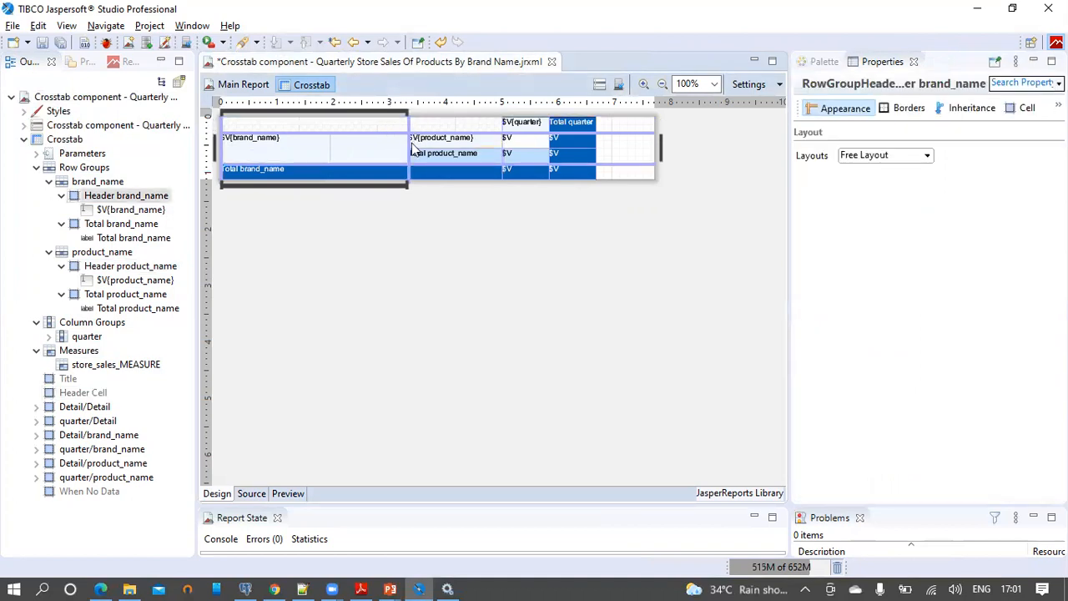
{"action": "left_click_drag", "start_coordinate": [407, 126], "coordinate": [329, 144]}
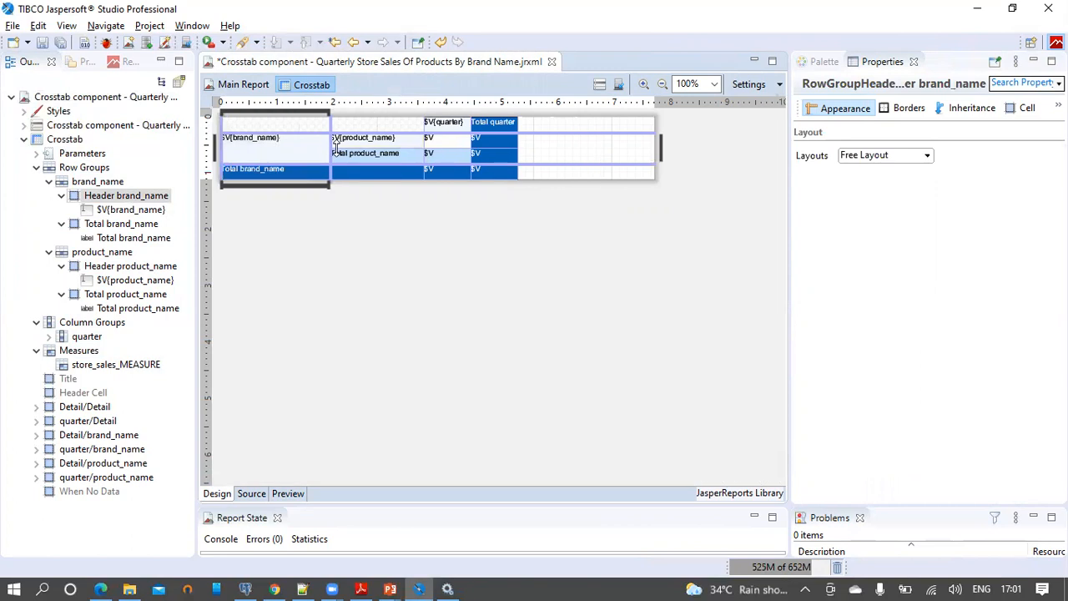
{"action": "left_click", "coordinate": [371, 222]}
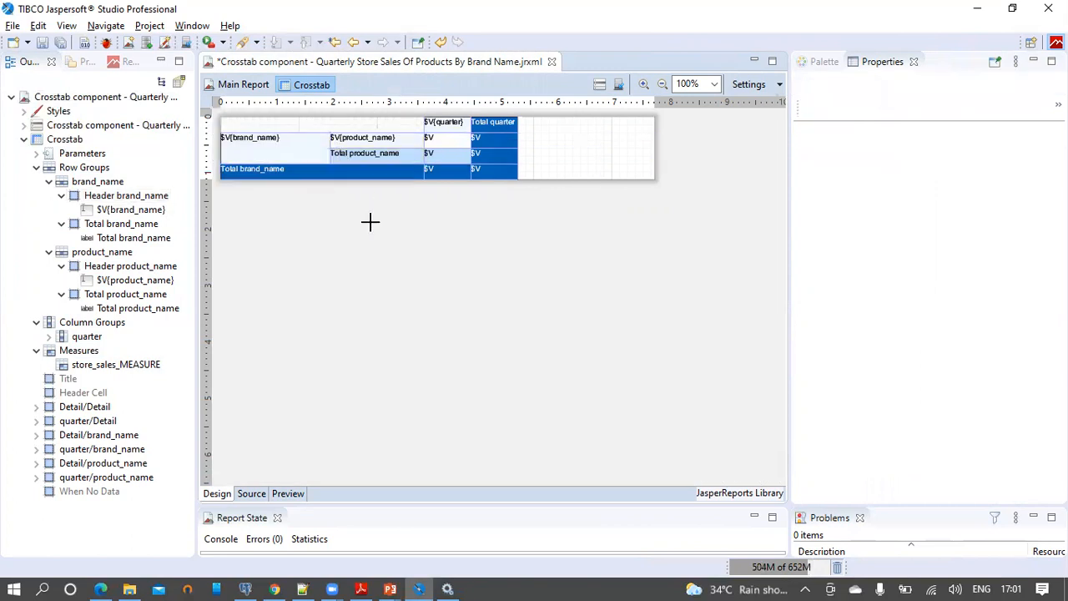
Save the report and preview it with the foodmart data adapter to check the column widths.
{"action": "left_click", "coordinate": [39, 42]}
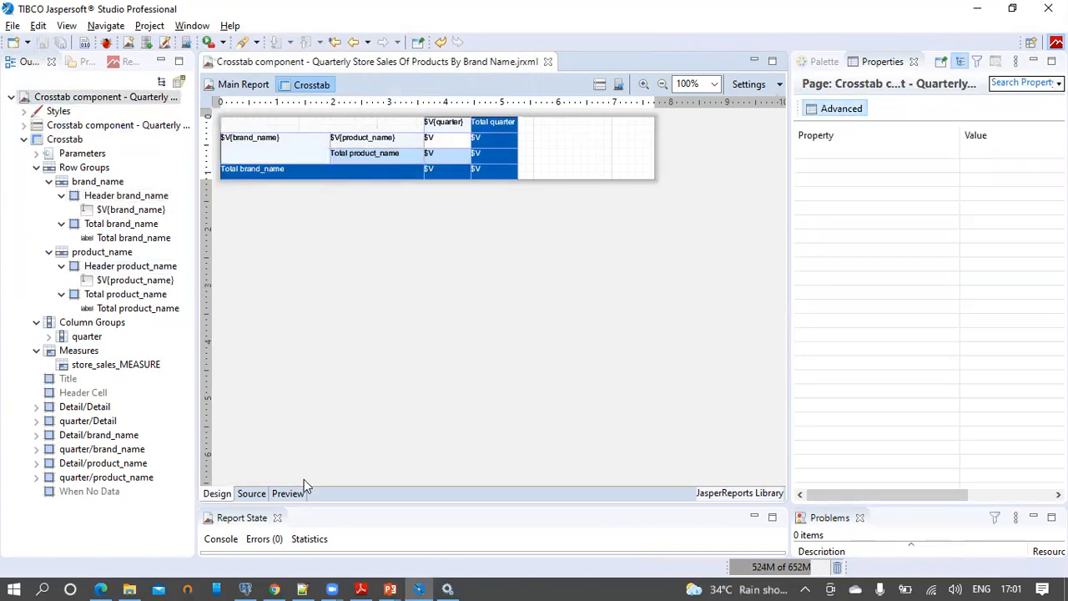
{"action": "left_click", "coordinate": [288, 493]}
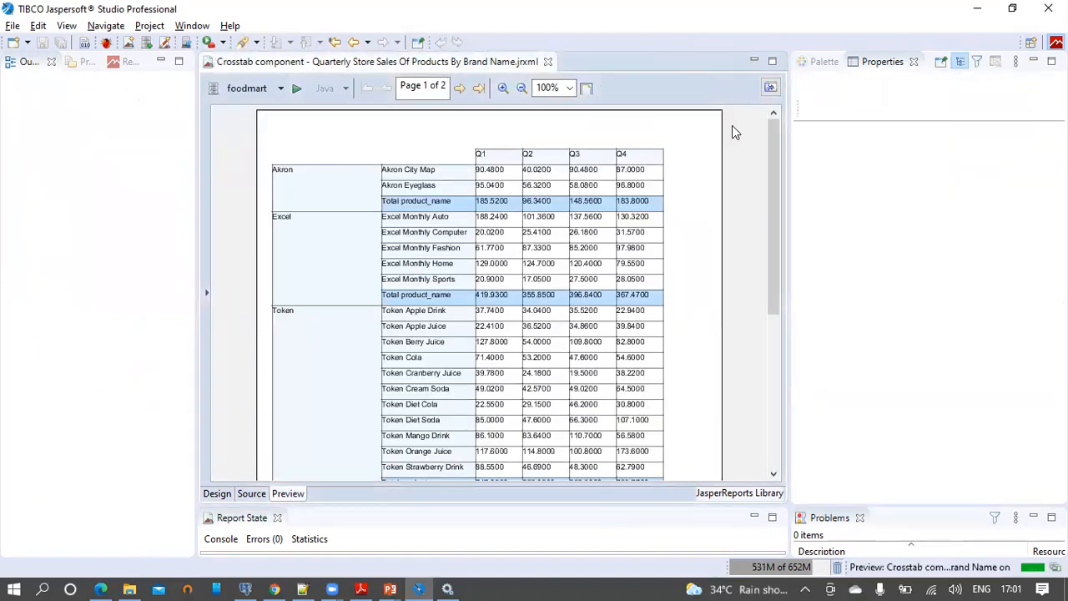
{"action": "left_click_drag", "start_coordinate": [773, 172], "coordinate": [781, 150]}
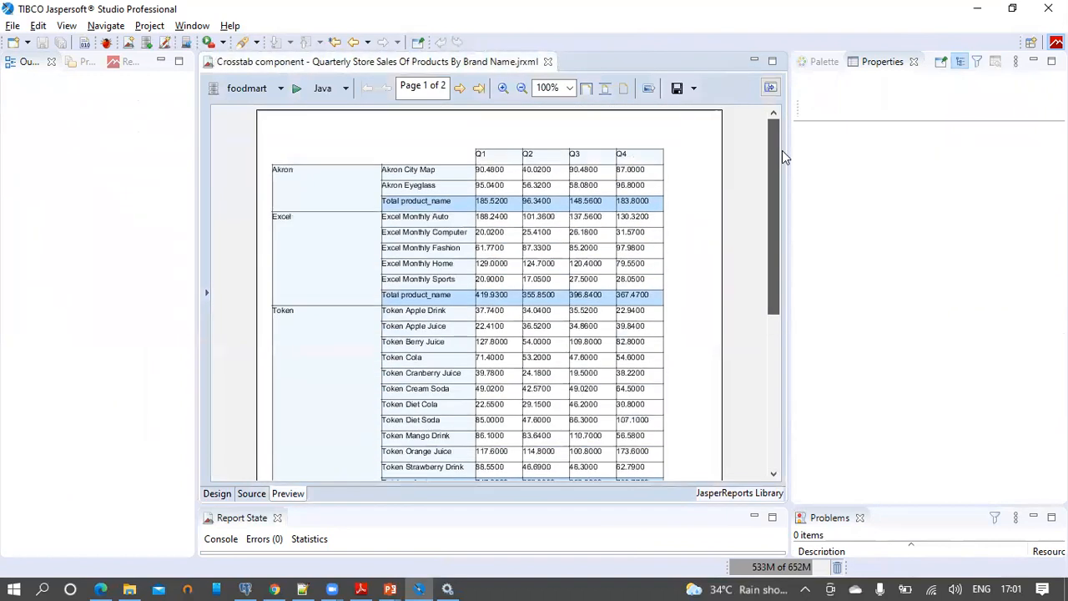
Change the main report's page format orientation to Landscape.
{"action": "left_click", "coordinate": [217, 494]}
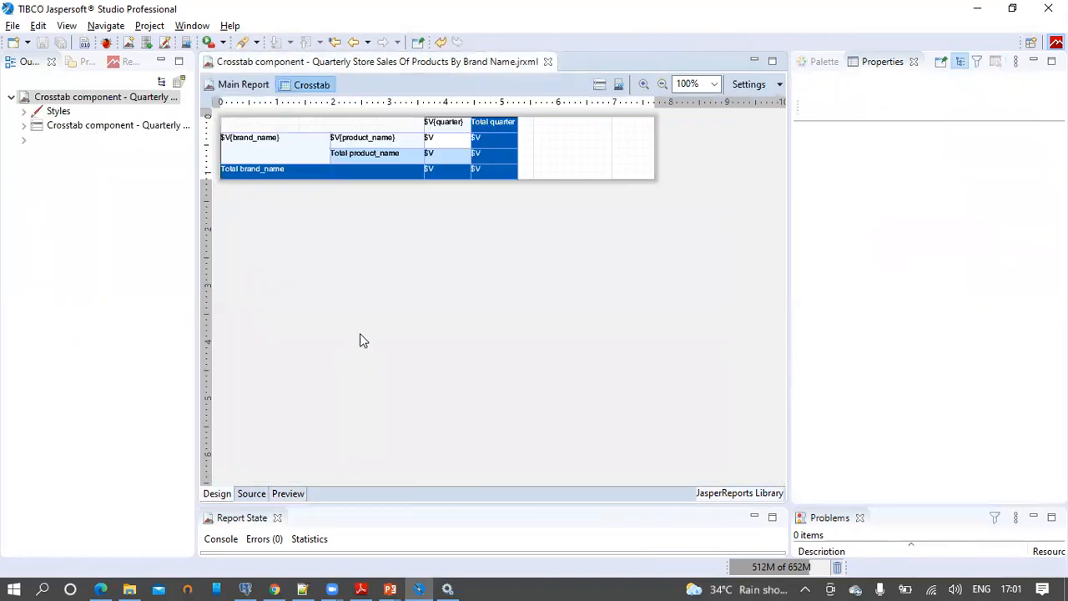
{"action": "left_click", "coordinate": [240, 84]}
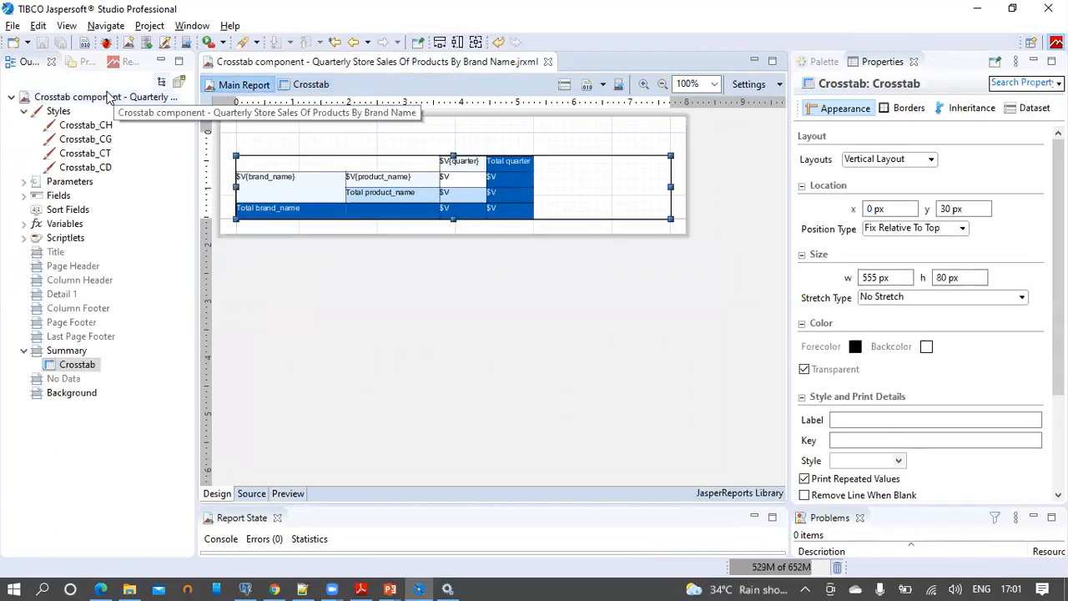
{"action": "left_click", "coordinate": [64, 98]}
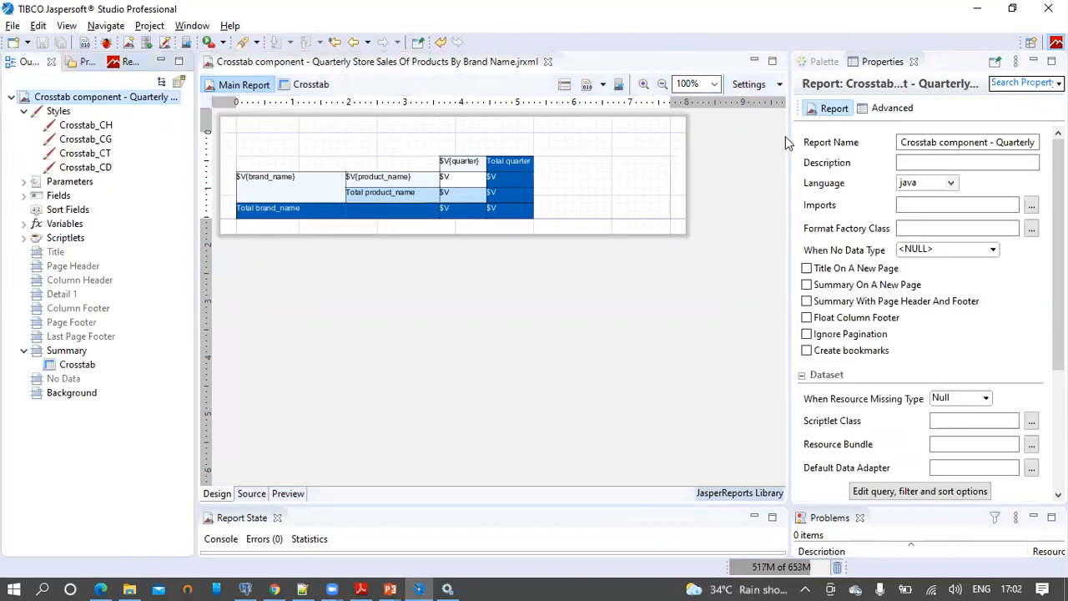
{"action": "left_click_drag", "start_coordinate": [789, 136], "coordinate": [624, 159]}
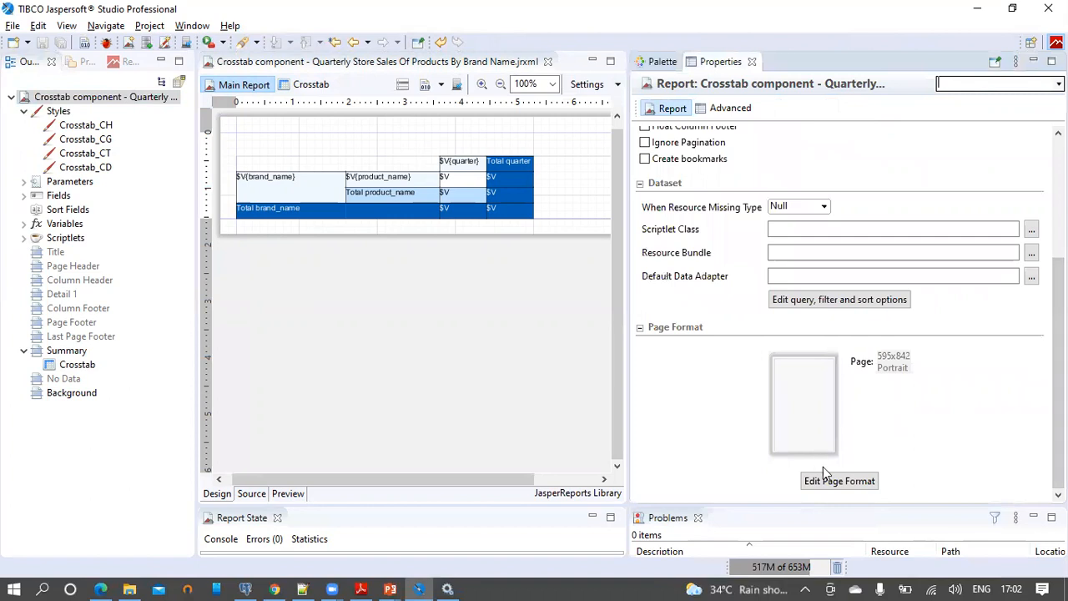
{"action": "left_click", "coordinate": [868, 482]}
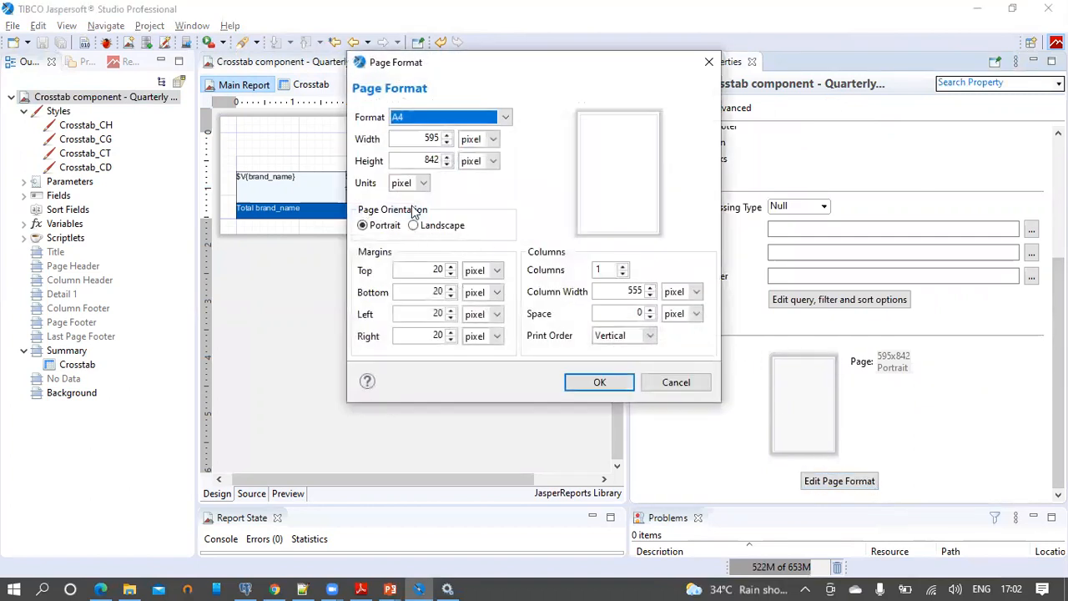
{"action": "left_click", "coordinate": [414, 226]}
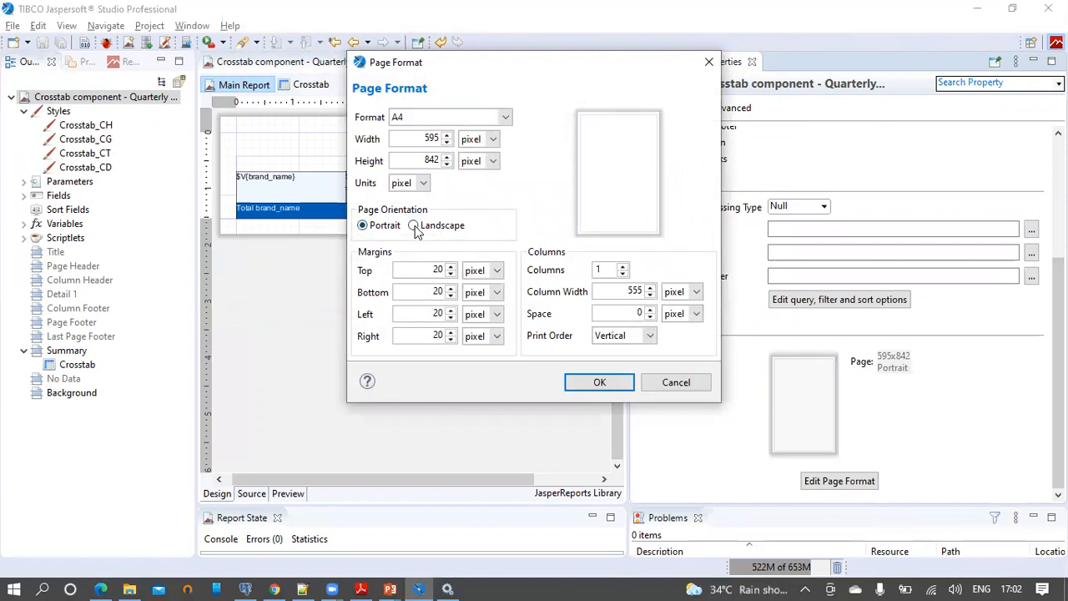
{"action": "left_click", "coordinate": [599, 382]}
Fit the crosstab element's width to the summary band of the landscape page.
{"action": "left_click_drag", "start_coordinate": [438, 479], "coordinate": [596, 479]}
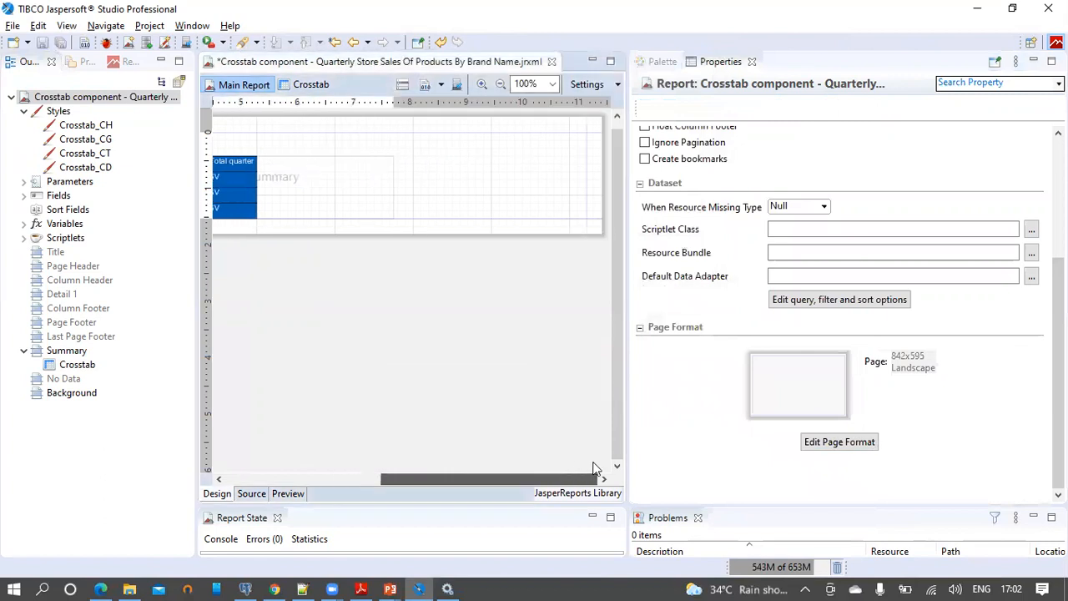
{"action": "left_click", "coordinate": [359, 191]}
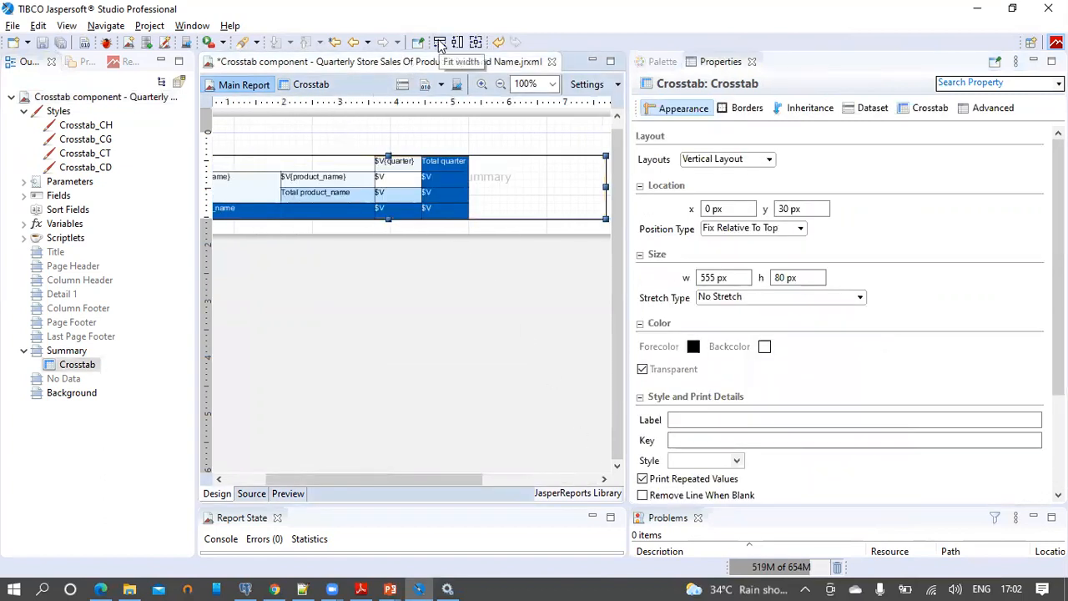
{"action": "left_click", "coordinate": [439, 43]}
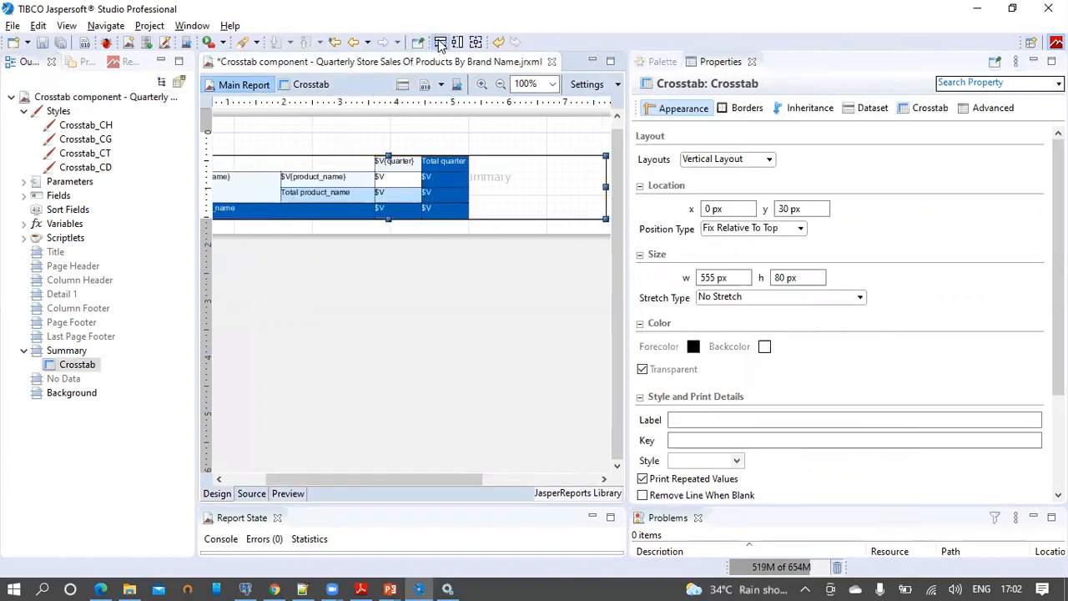
Save the report and preview the landscape layout in an enlarged viewing area to check the Total quarter column.
{"action": "left_click", "coordinate": [40, 41]}
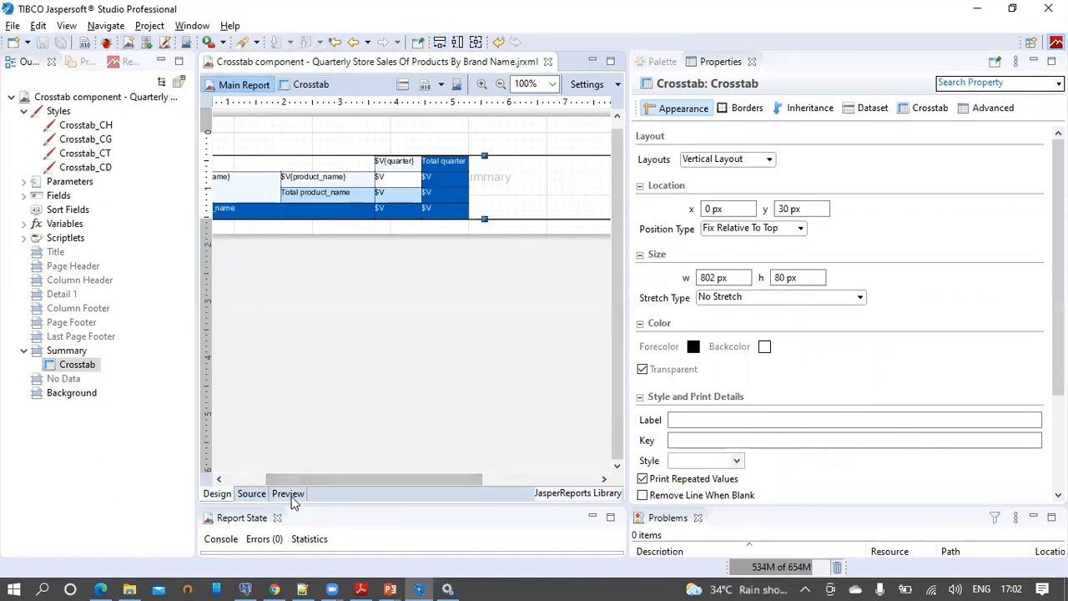
{"action": "left_click", "coordinate": [287, 493]}
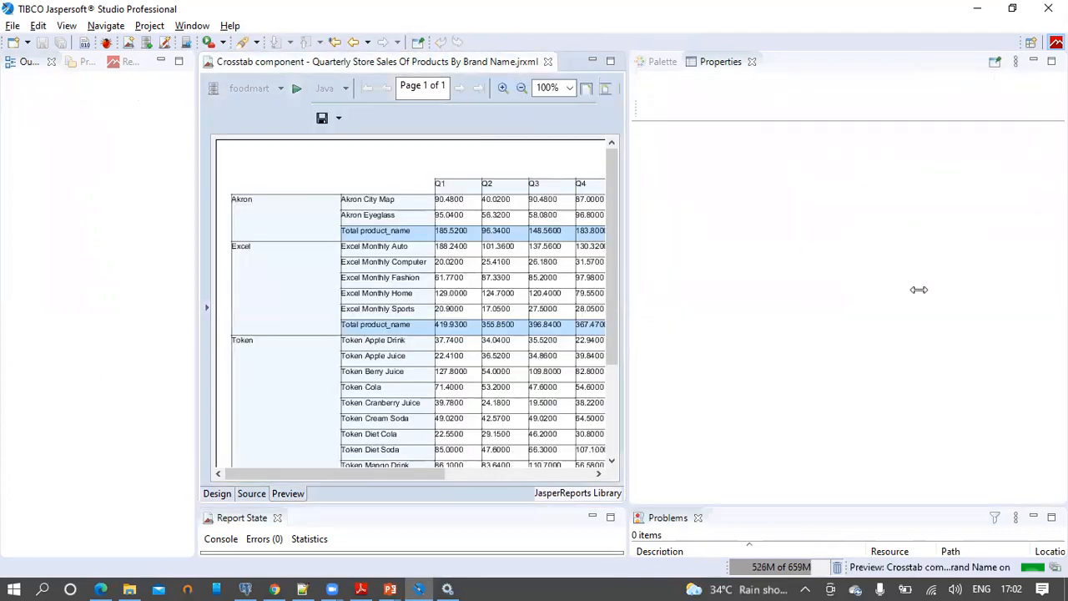
{"action": "left_click_drag", "start_coordinate": [919, 290], "coordinate": [918, 289]}
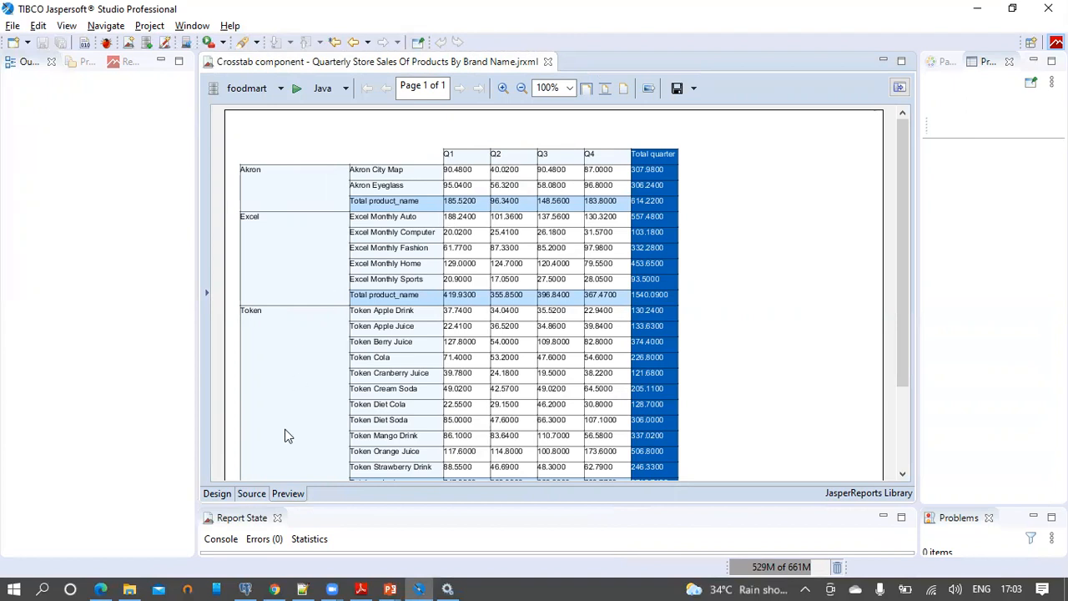
Return to the report design and briefly consult the crosstab topics on the PowerPoint slide.
{"action": "left_click", "coordinate": [217, 494]}
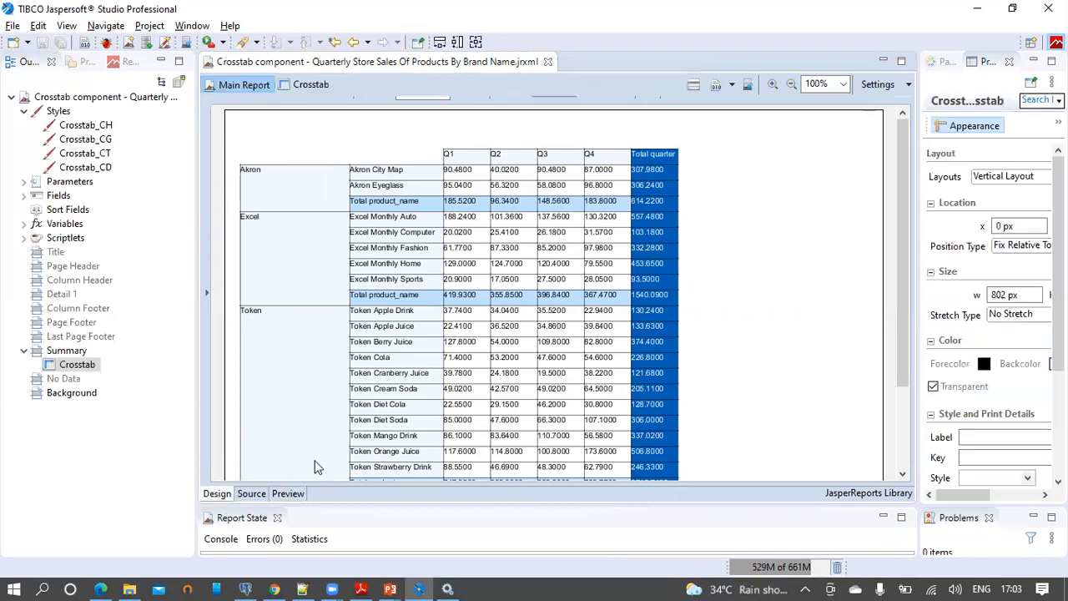
{"action": "mouse_move", "coordinate": [402, 582]}
{"action": "left_click", "coordinate": [448, 530]}
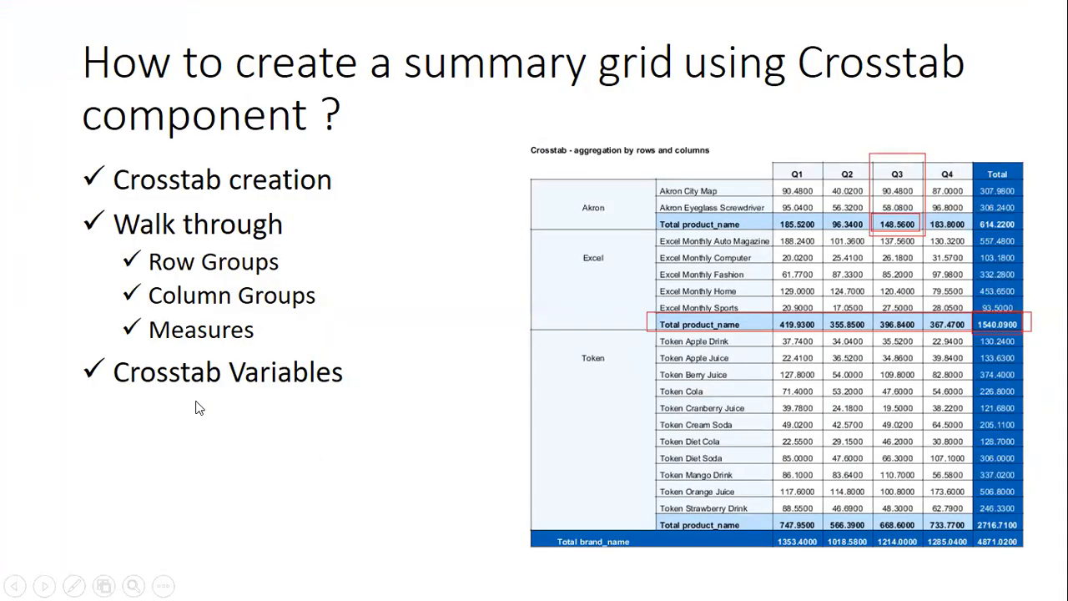
{"action": "key", "text": "alt+Tab"}
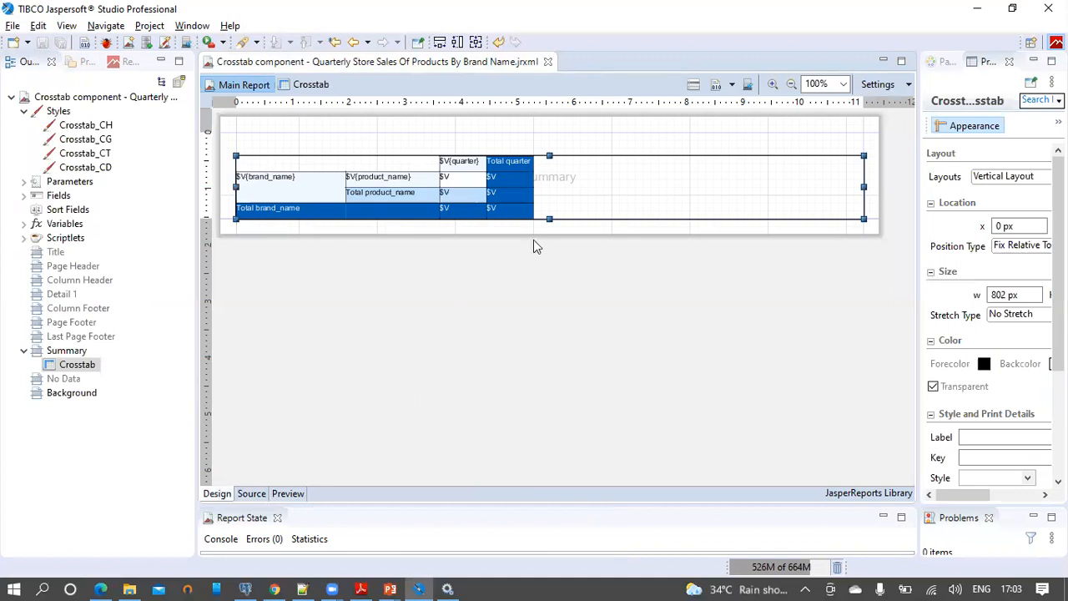
Examine the crosstab variables available in the $V{product_name} field's Expression Editor, leaving the expression unchanged.
{"action": "double_click", "coordinate": [561, 185]}
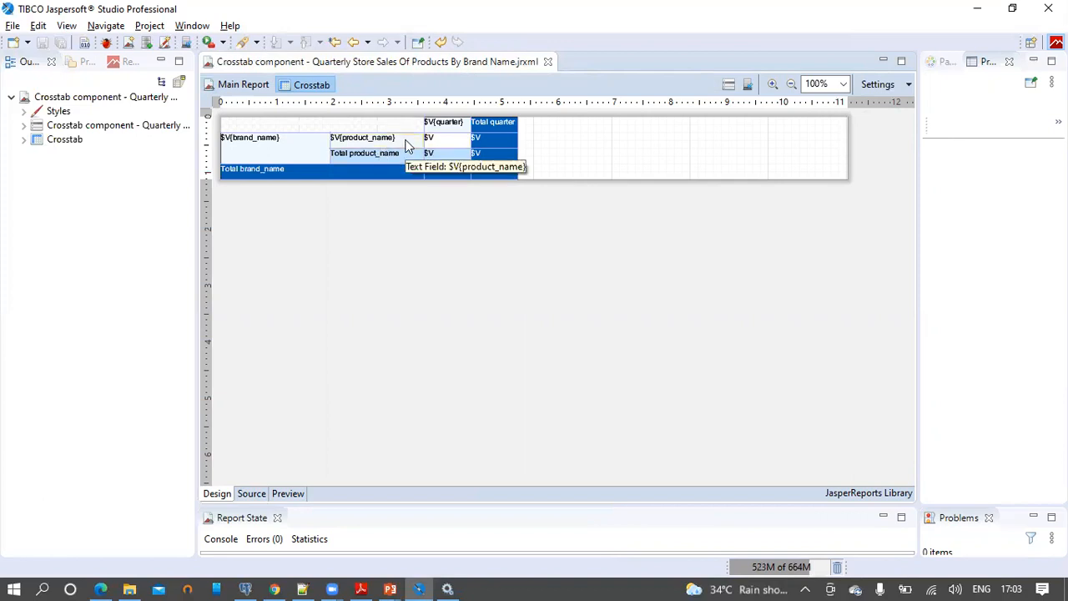
{"action": "left_click", "coordinate": [372, 141]}
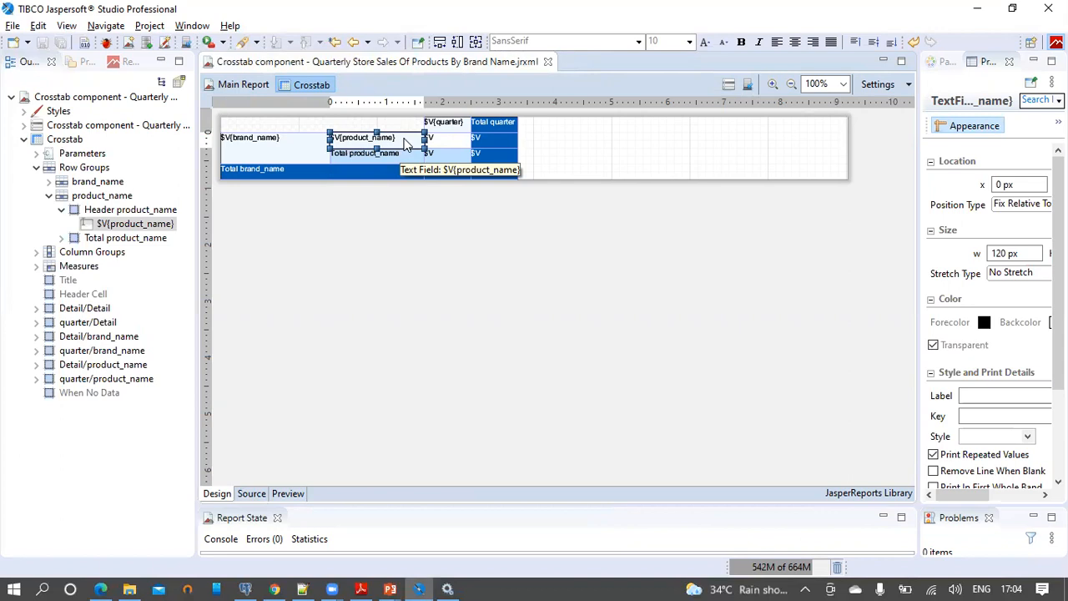
{"action": "double_click", "coordinate": [404, 144]}
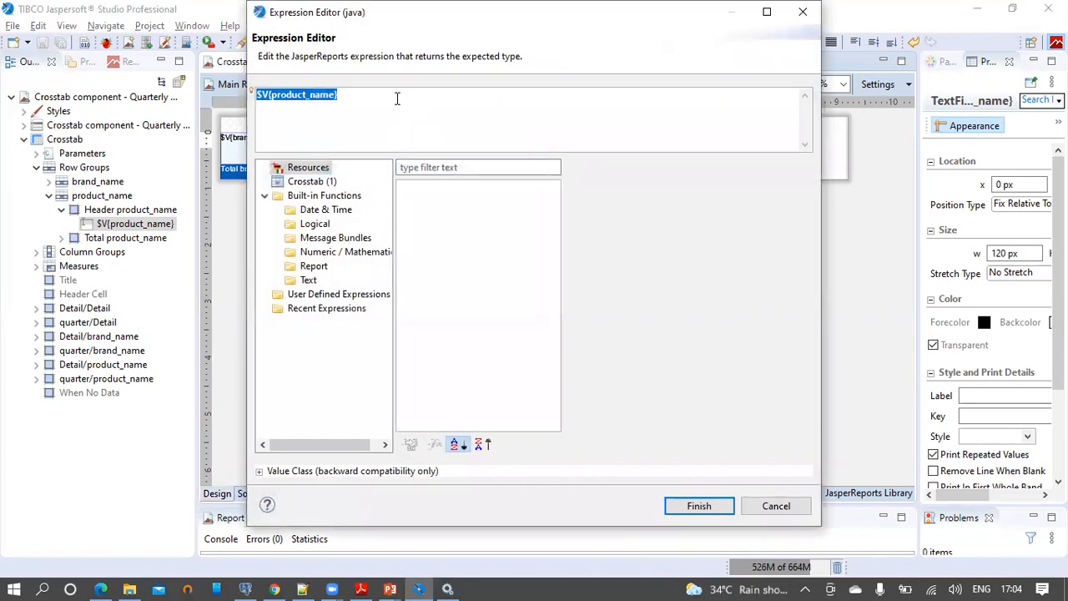
{"action": "left_click", "coordinate": [322, 182]}
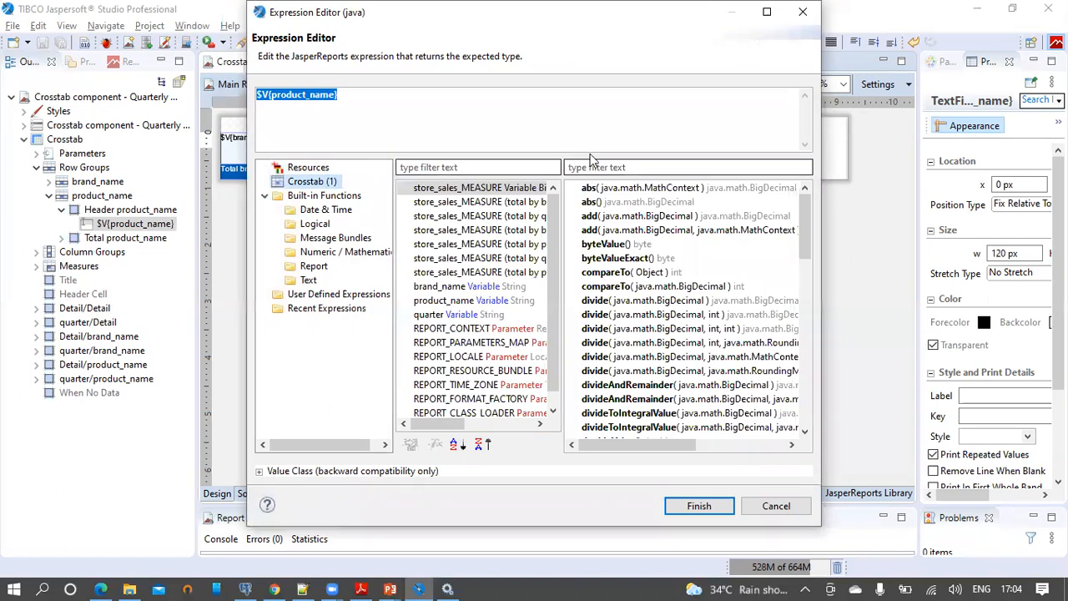
{"action": "left_click", "coordinate": [766, 13]}
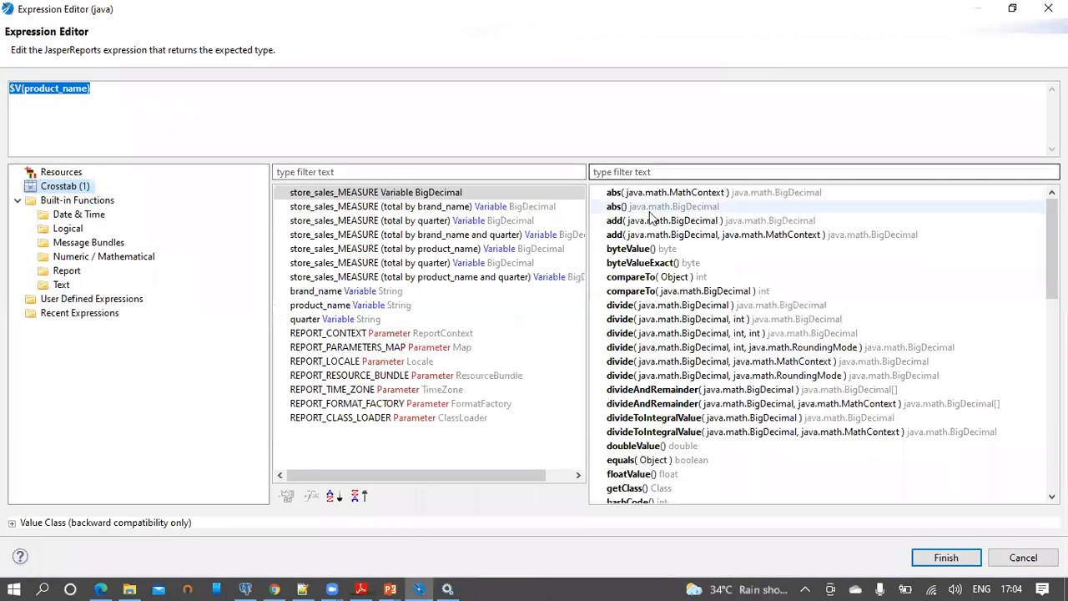
{"action": "left_click_drag", "start_coordinate": [587, 209], "coordinate": [666, 209]}
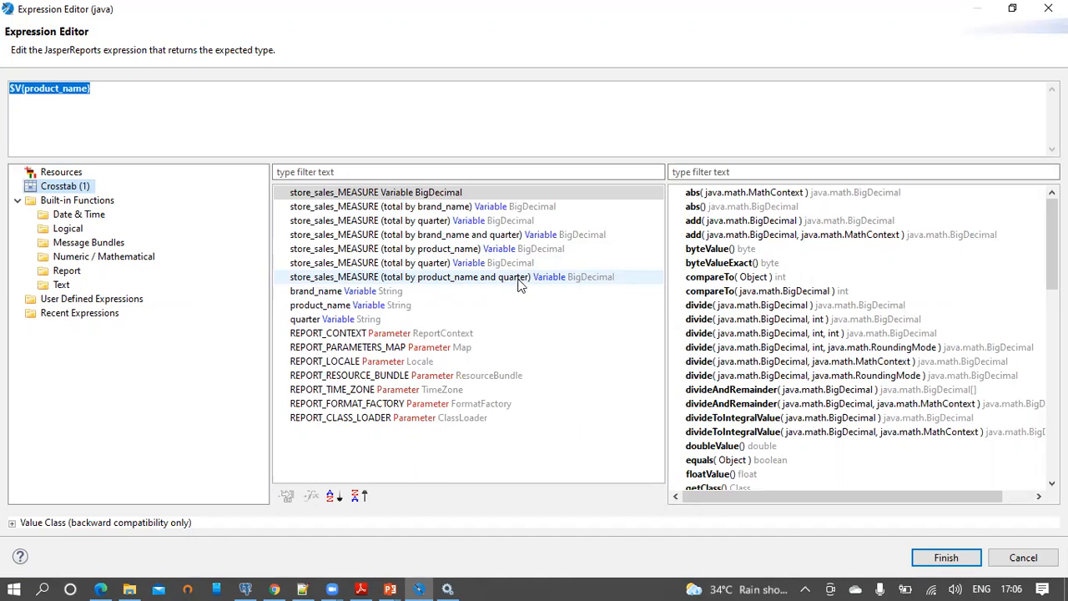
{"action": "left_click", "coordinate": [1021, 557]}
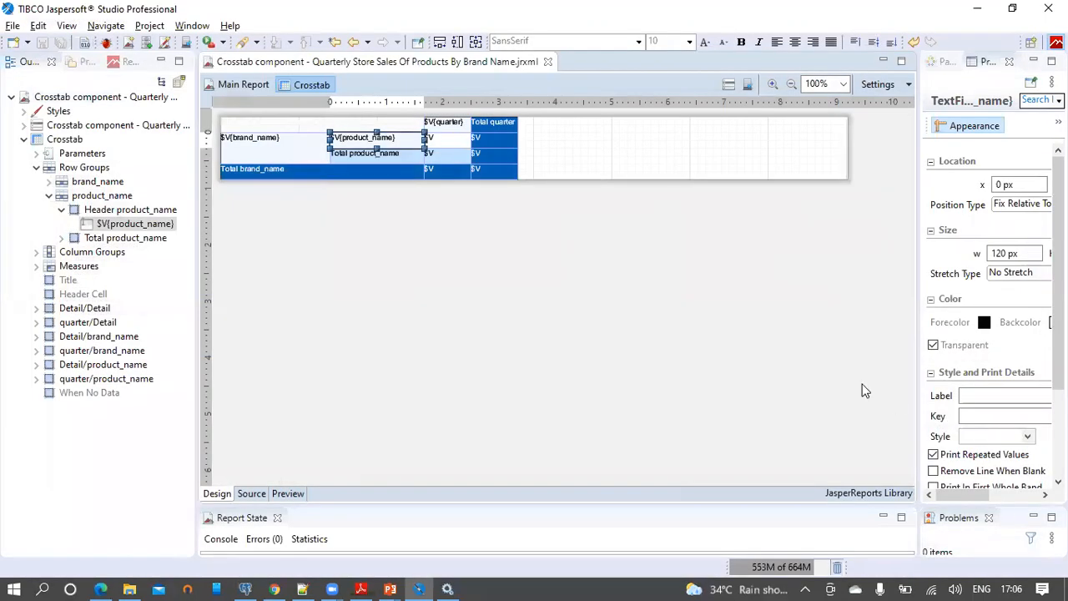
Open the brand_name row group's properties in a widened properties area.
{"action": "left_click", "coordinate": [312, 239]}
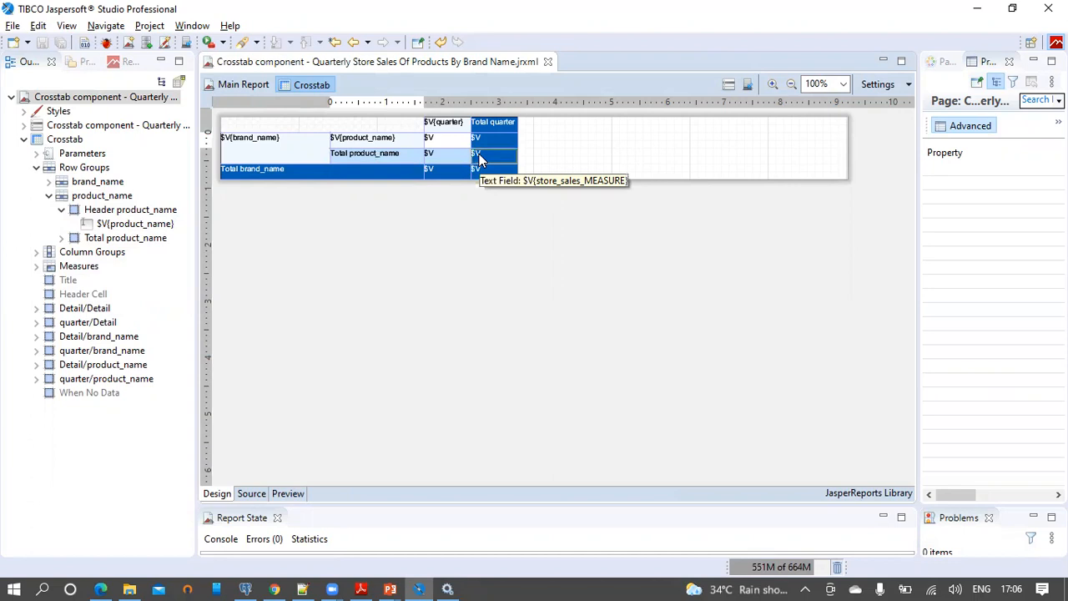
{"action": "left_click", "coordinate": [49, 194]}
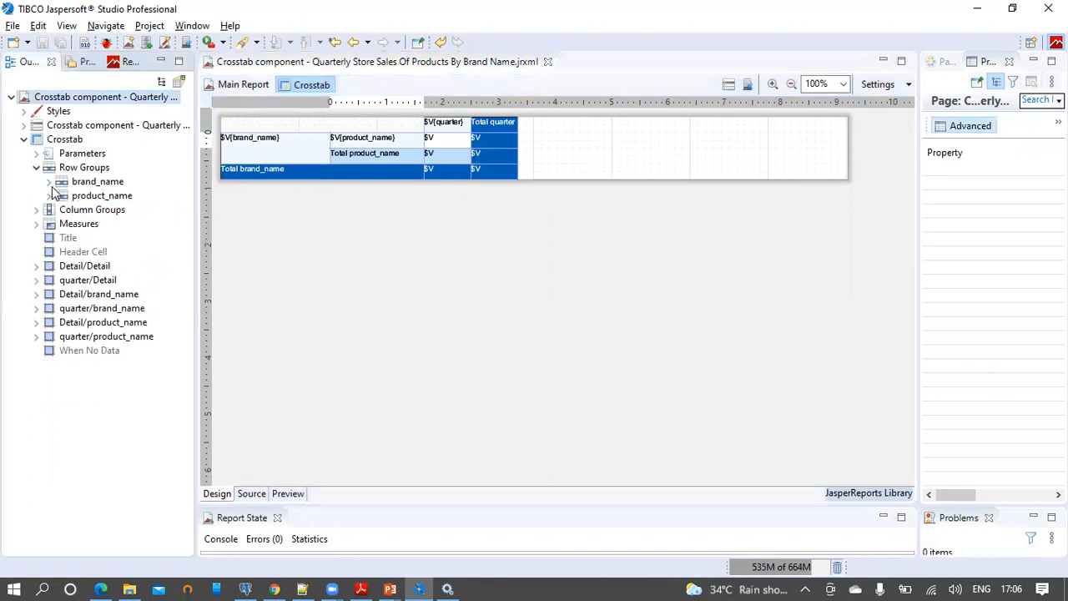
{"action": "left_click", "coordinate": [86, 184]}
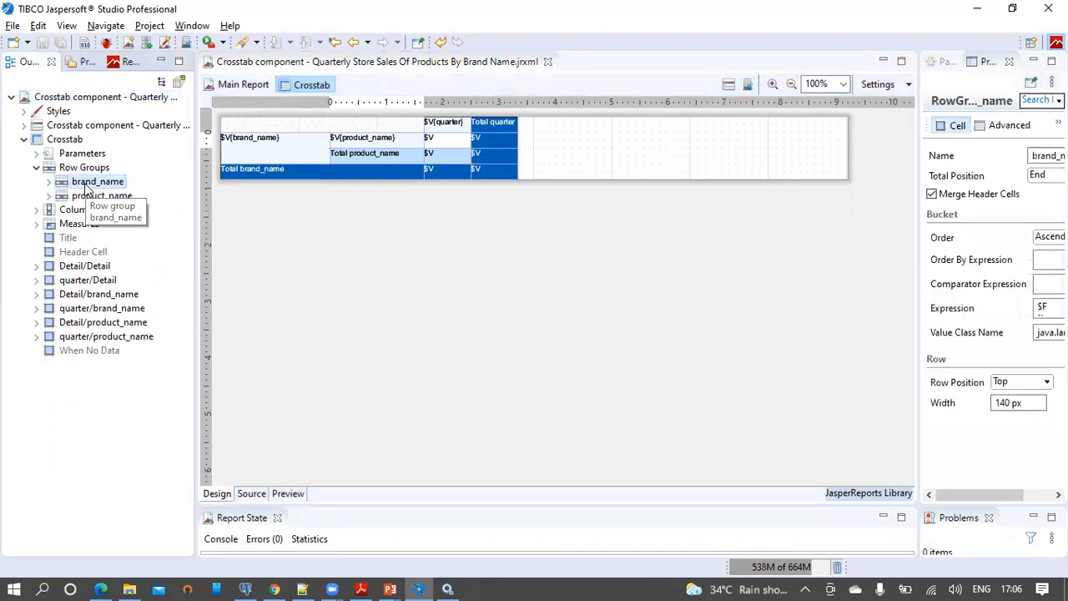
{"action": "left_click", "coordinate": [49, 181]}
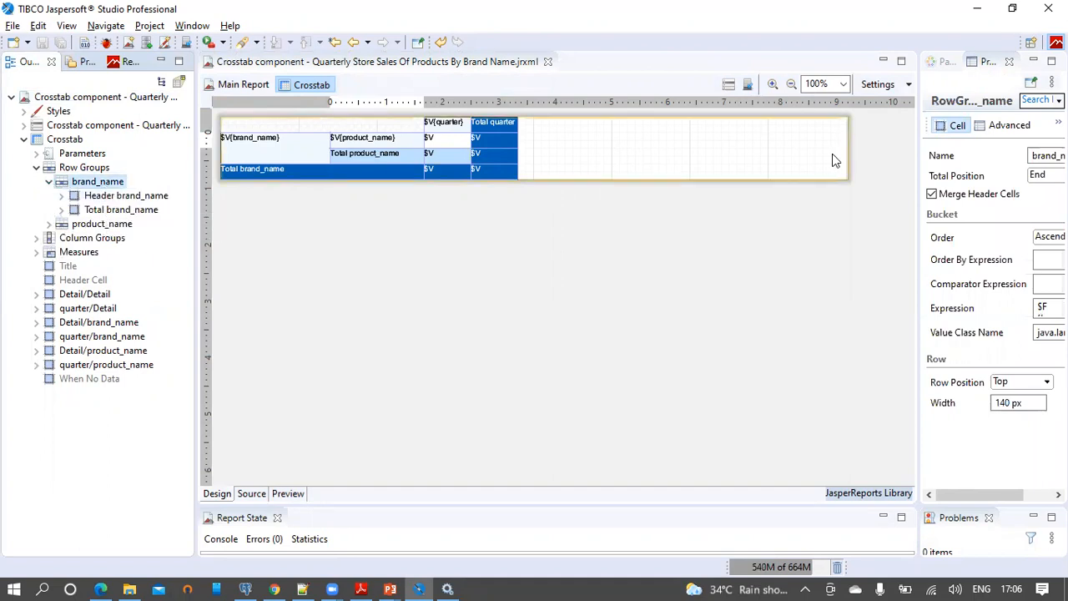
{"action": "left_click_drag", "start_coordinate": [919, 152], "coordinate": [567, 170]}
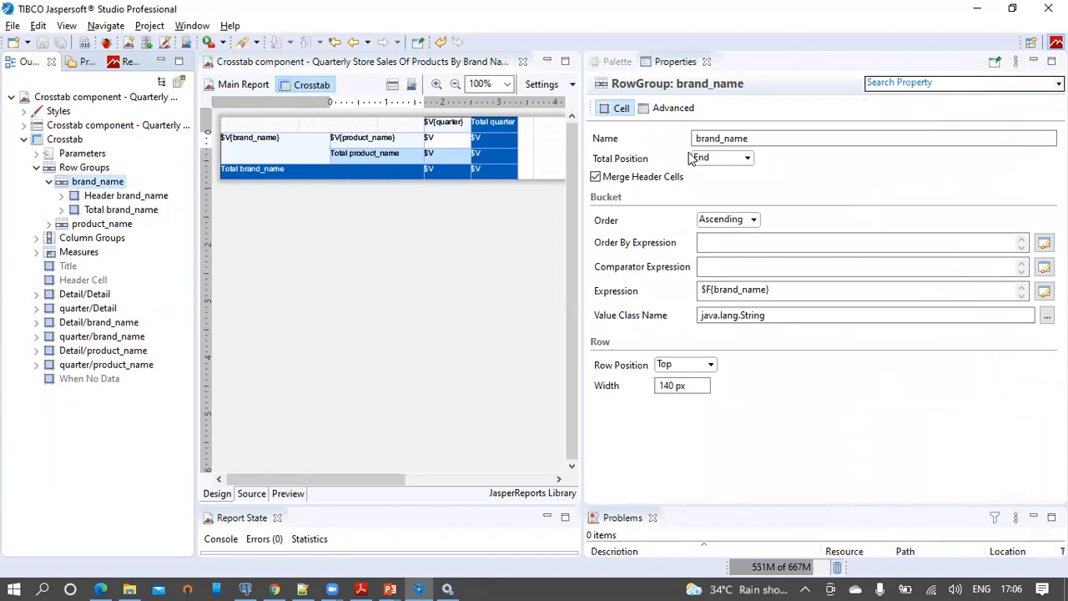
Try setting the brand_name row group's Total Position to None, and undo the change.
{"action": "left_click", "coordinate": [746, 158]}
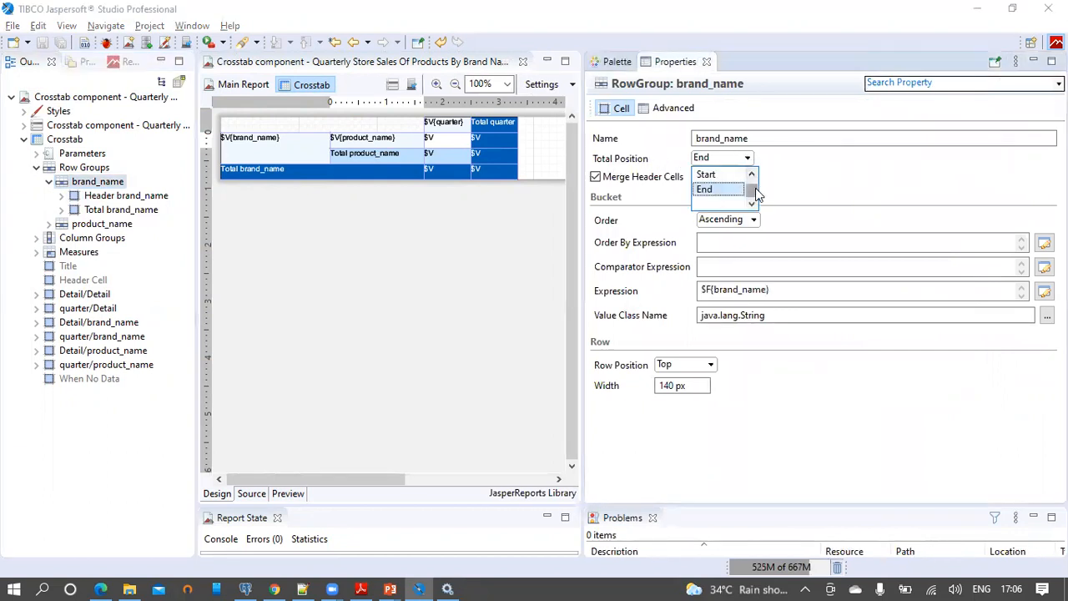
{"action": "scroll", "coordinate": [755, 188], "scroll_direction": "up", "scroll_amount": 1}
{"action": "left_click", "coordinate": [722, 173]}
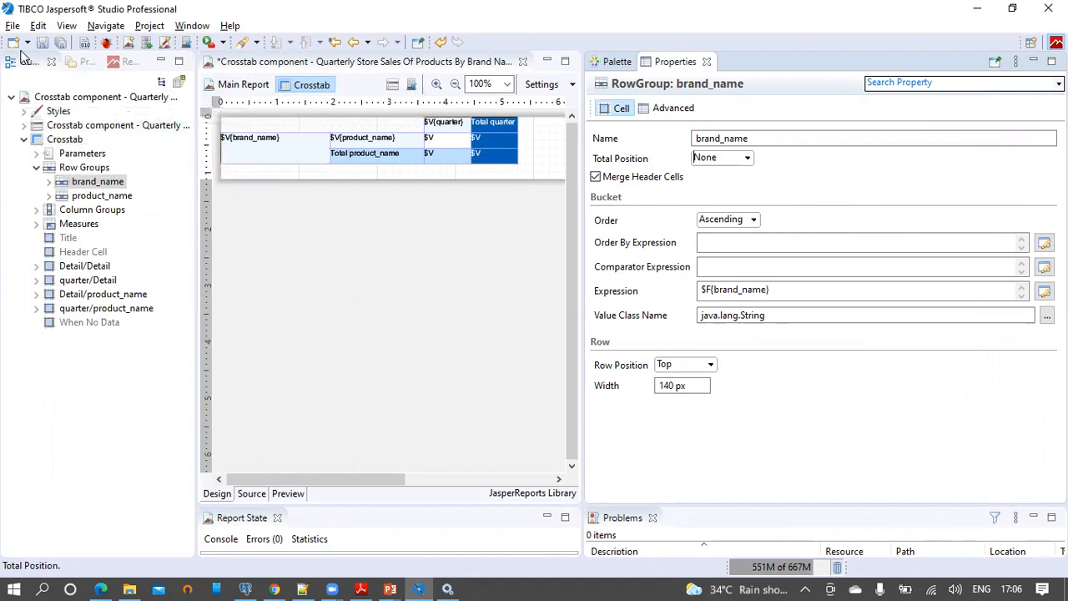
{"action": "key", "text": "ctrl+z"}
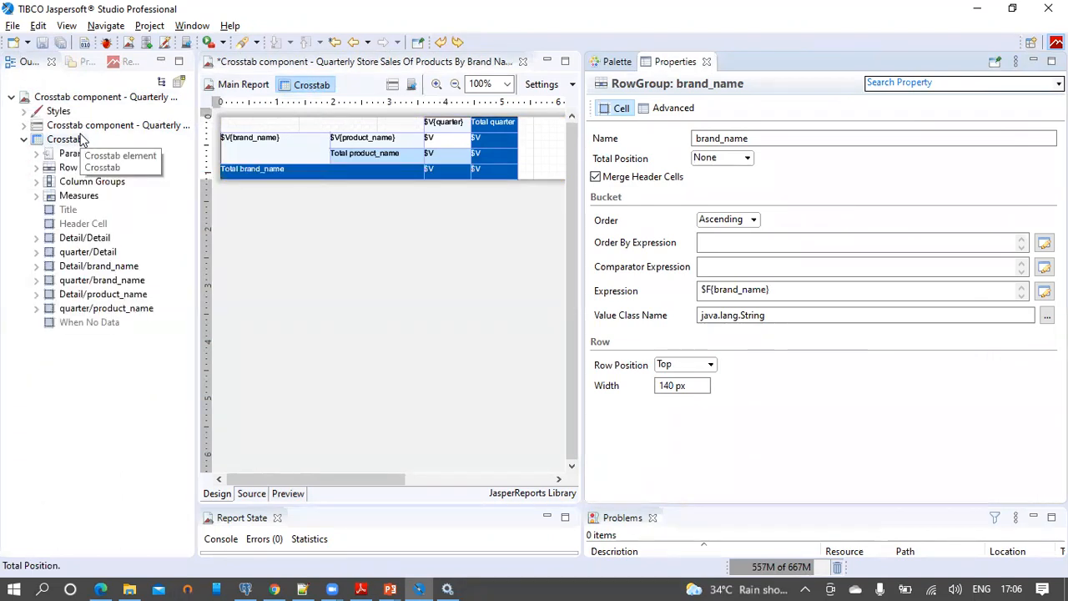
{"action": "left_click", "coordinate": [433, 156]}
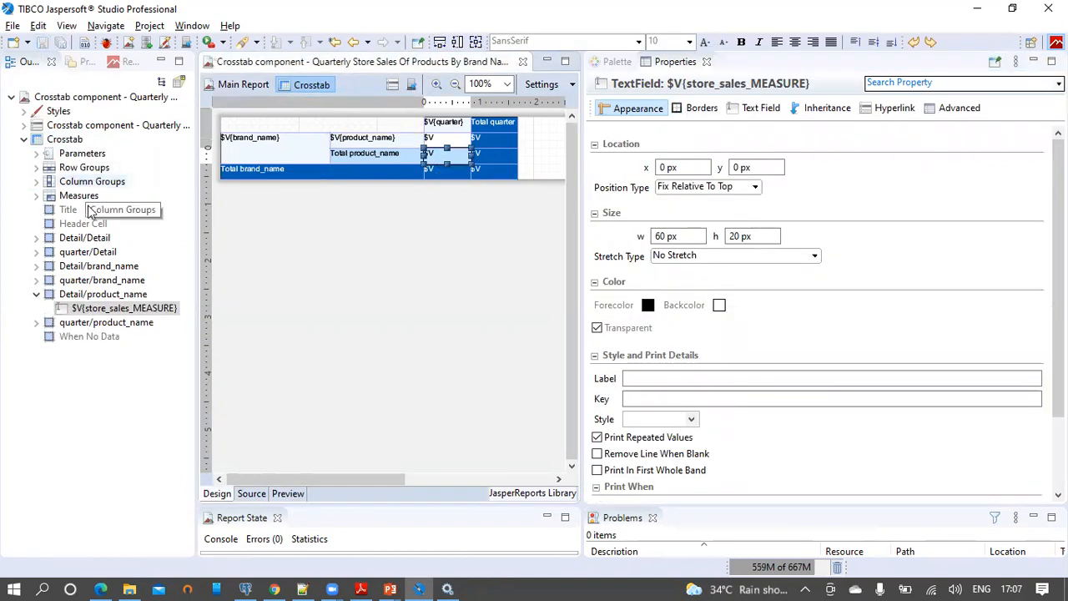
Remove the total column of the quarter column group by setting its Total Position to None.
{"action": "left_click", "coordinate": [37, 182]}
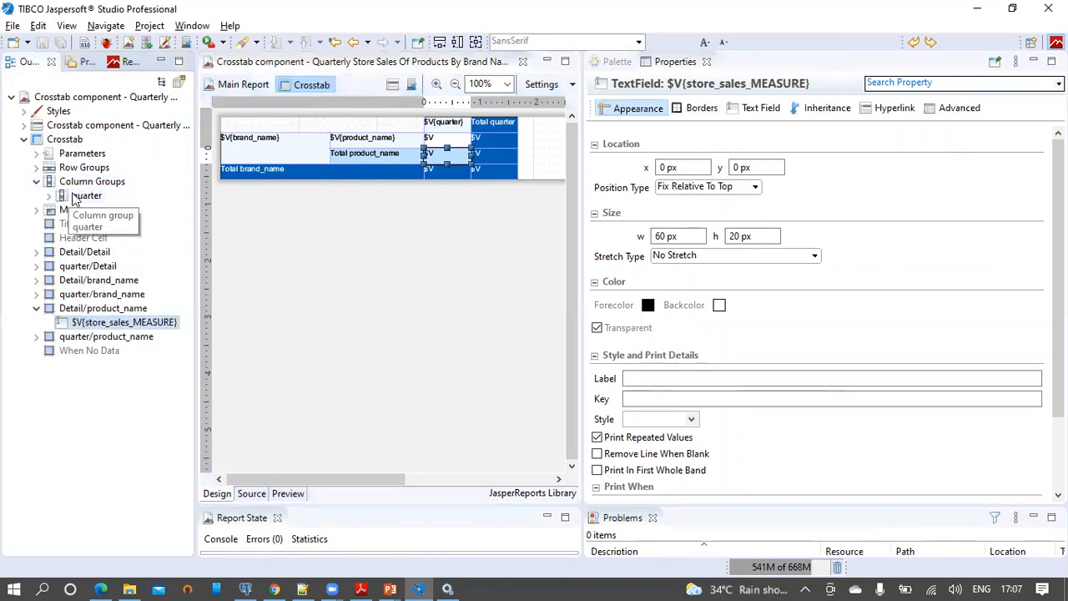
{"action": "left_click", "coordinate": [77, 197]}
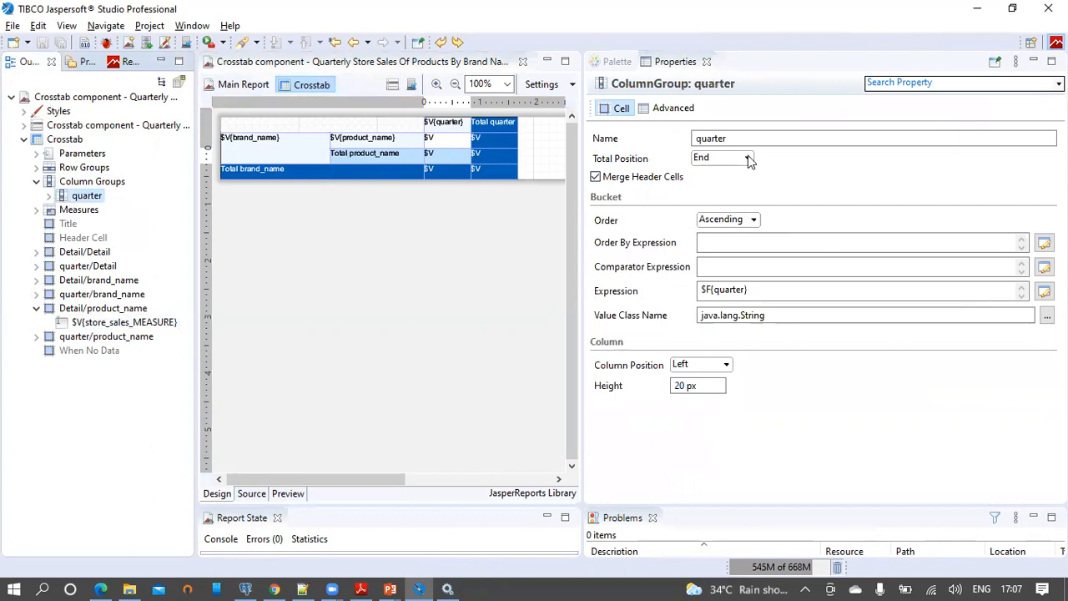
{"action": "left_click", "coordinate": [746, 158]}
{"action": "left_click", "coordinate": [708, 174]}
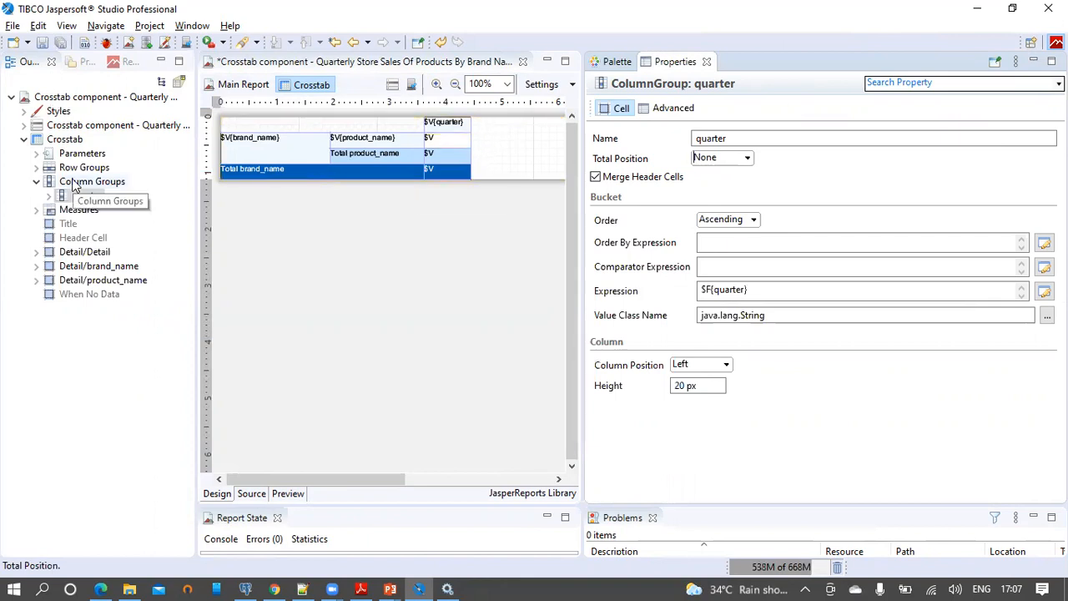
Remove the total row of the product_name row group by setting its Total Position to None.
{"action": "left_click", "coordinate": [37, 167]}
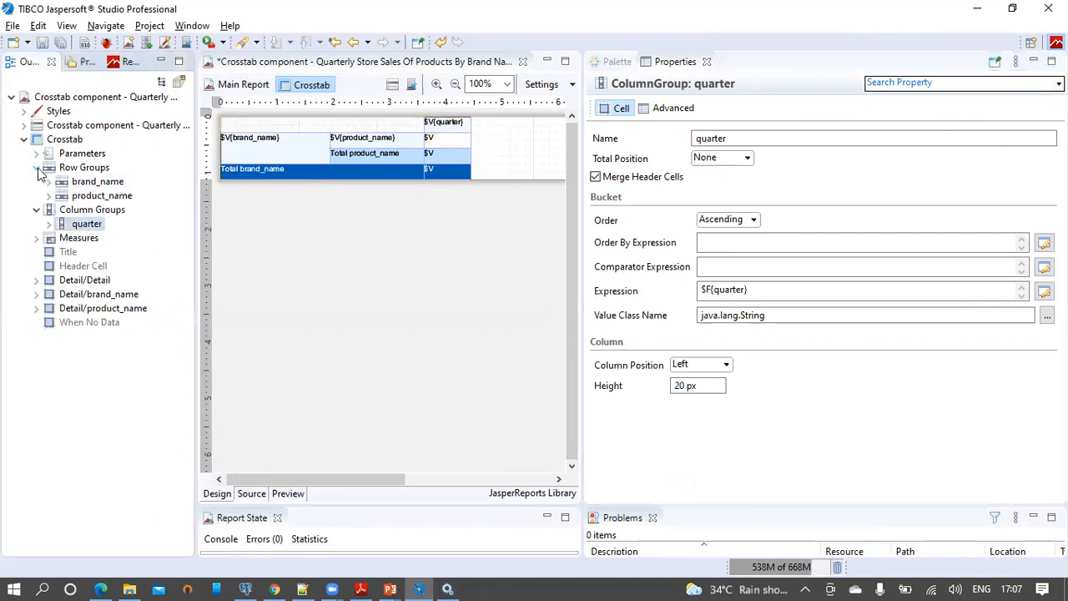
{"action": "left_click", "coordinate": [100, 195]}
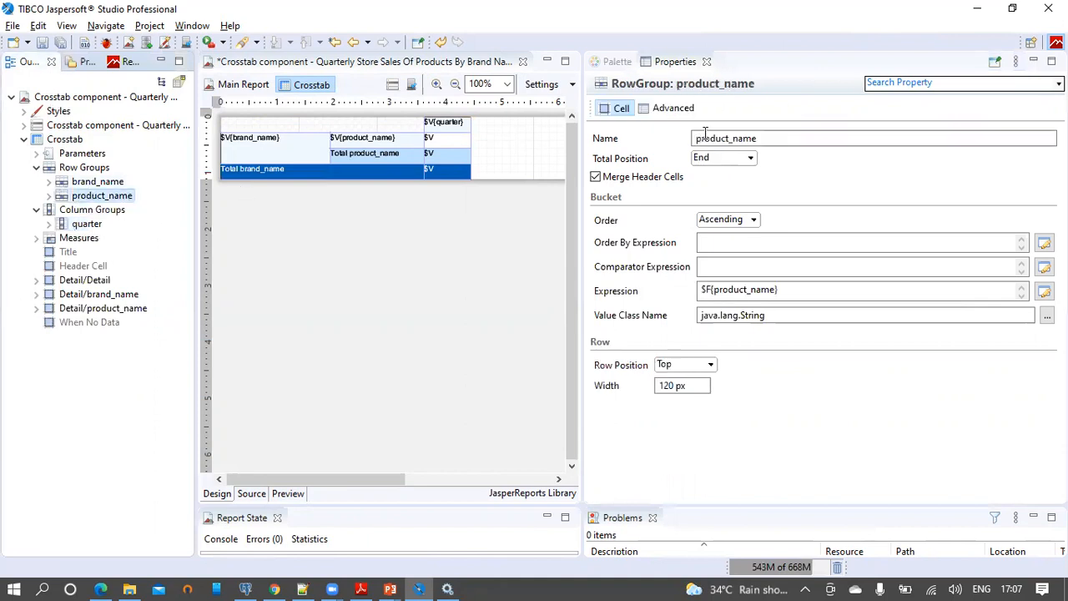
{"action": "left_click", "coordinate": [750, 158]}
{"action": "left_click", "coordinate": [711, 175]}
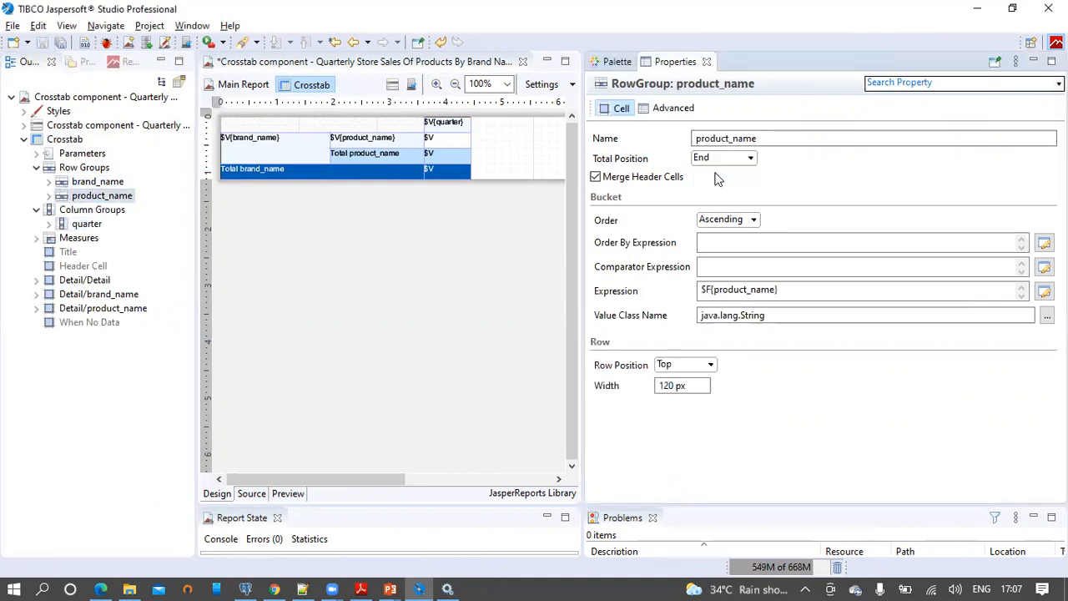
Reduce the $V{brand_name} header field's height to 20 px so it fits its cell.
{"action": "left_click", "coordinate": [309, 141]}
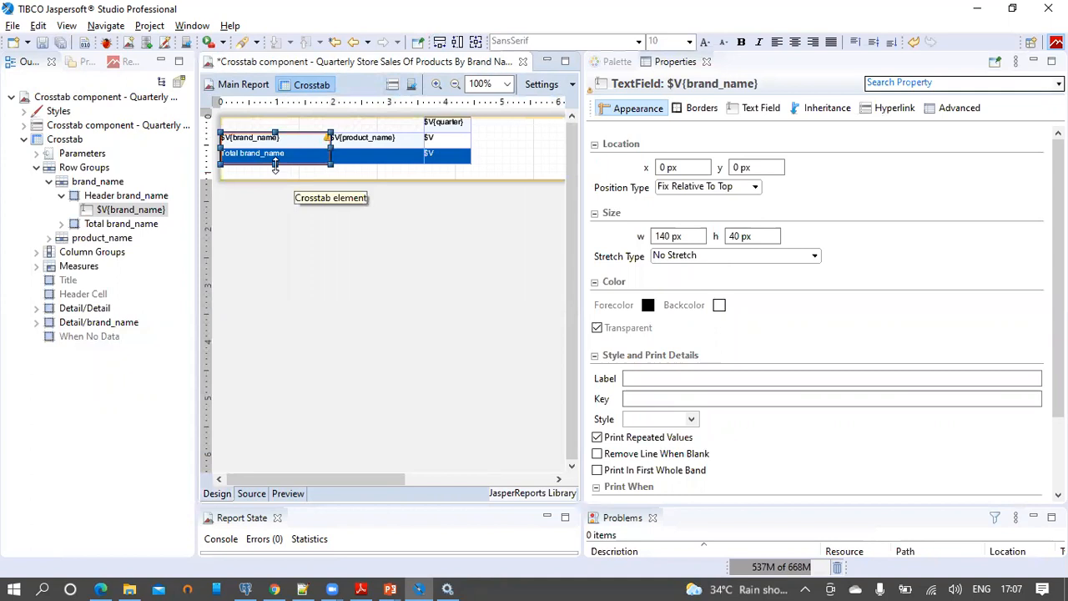
{"action": "left_click_drag", "start_coordinate": [274, 164], "coordinate": [275, 147]}
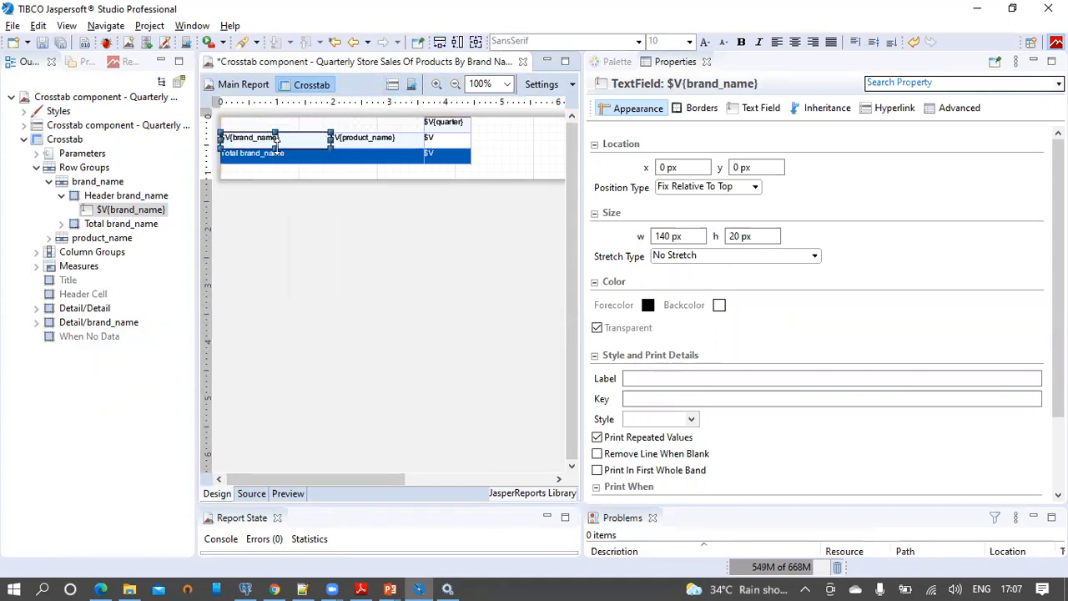
{"action": "left_click", "coordinate": [291, 209]}
Save the report and preview the crosstab without product and quarter totals in an enlarged viewing area.
{"action": "left_click", "coordinate": [42, 44]}
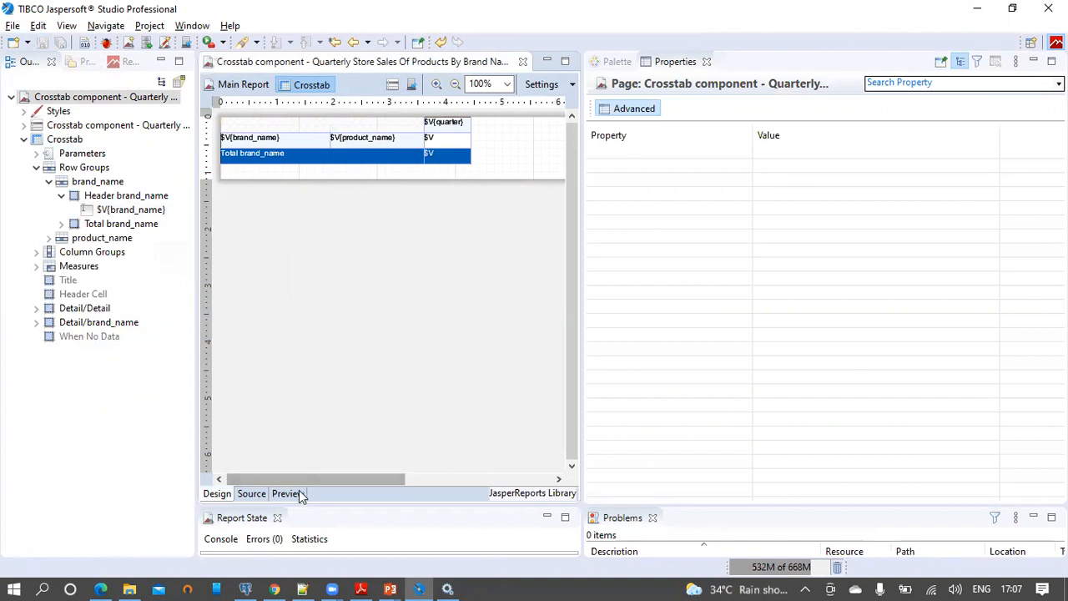
{"action": "left_click", "coordinate": [283, 493]}
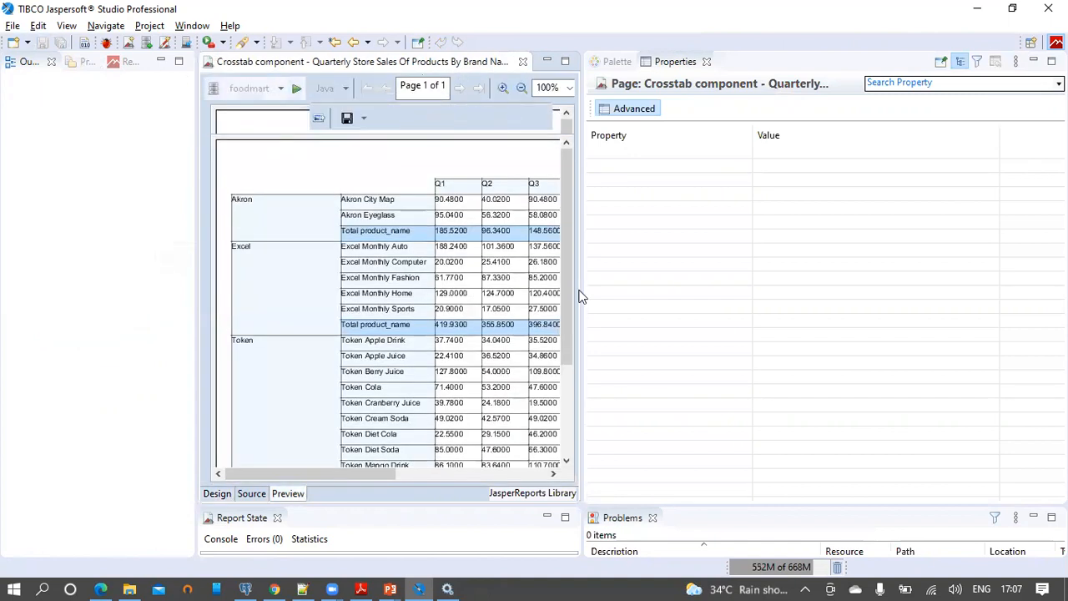
{"action": "left_click_drag", "start_coordinate": [582, 277], "coordinate": [974, 259]}
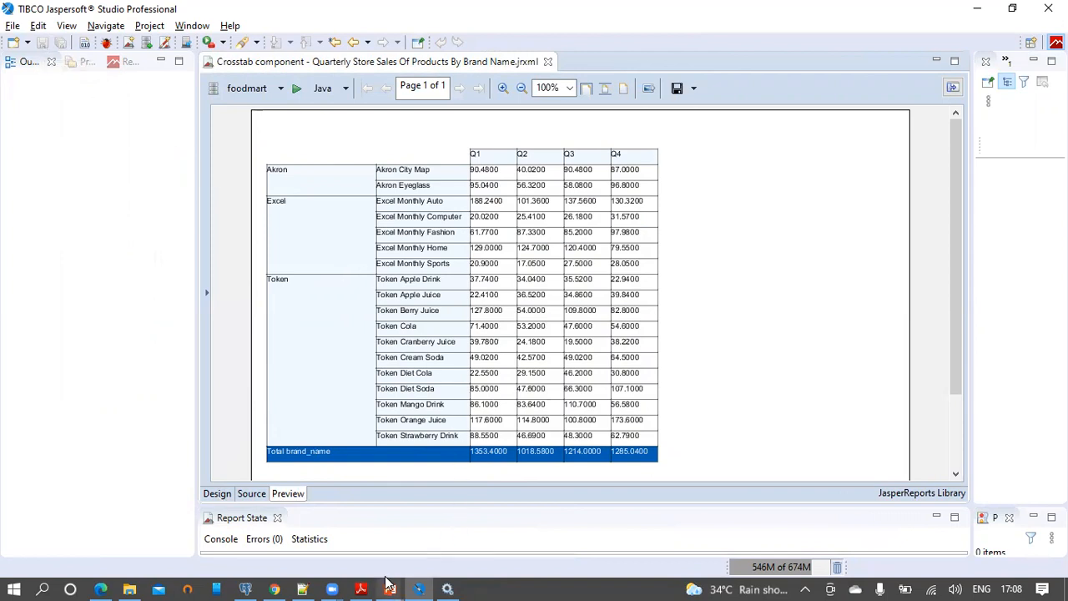
Switch to the running PowerPoint slide show and advance from the crosstab topics to the Recap slide.
{"action": "mouse_move", "coordinate": [389, 583]}
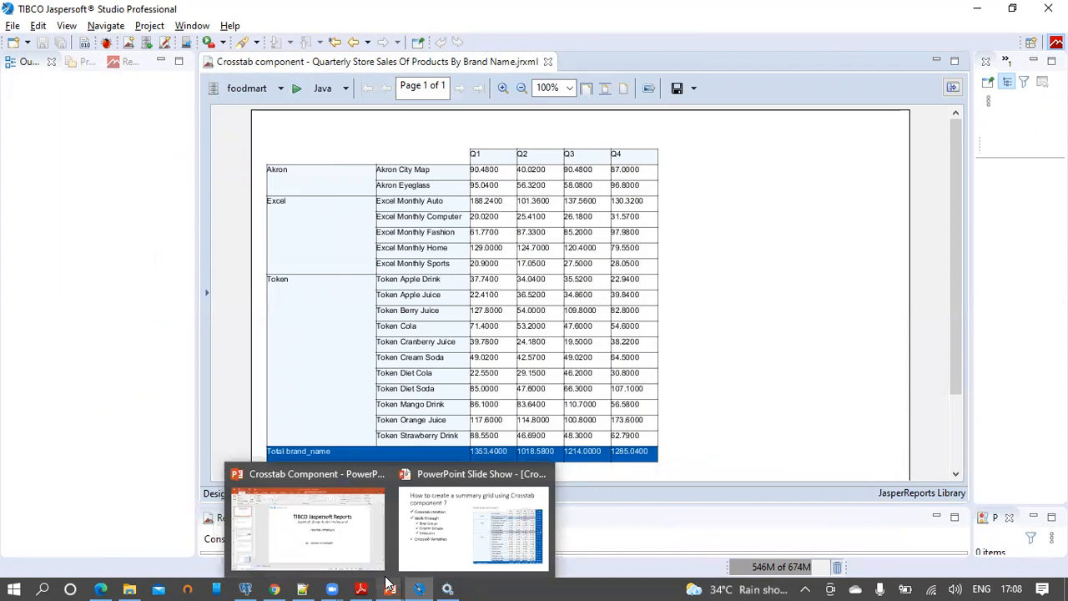
{"action": "left_click", "coordinate": [443, 548]}
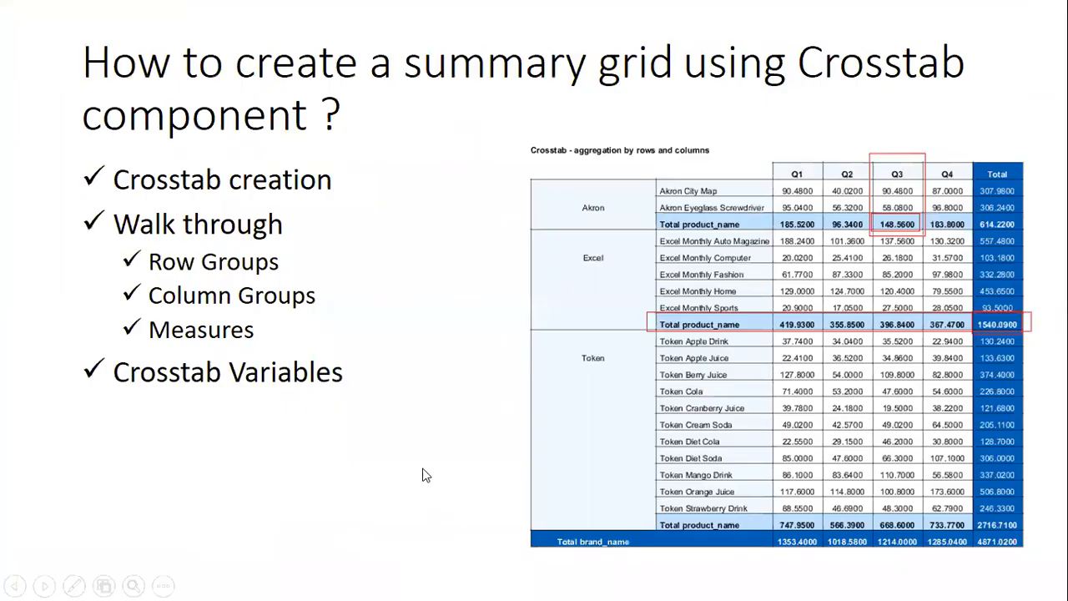
{"action": "left_click", "coordinate": [411, 396]}
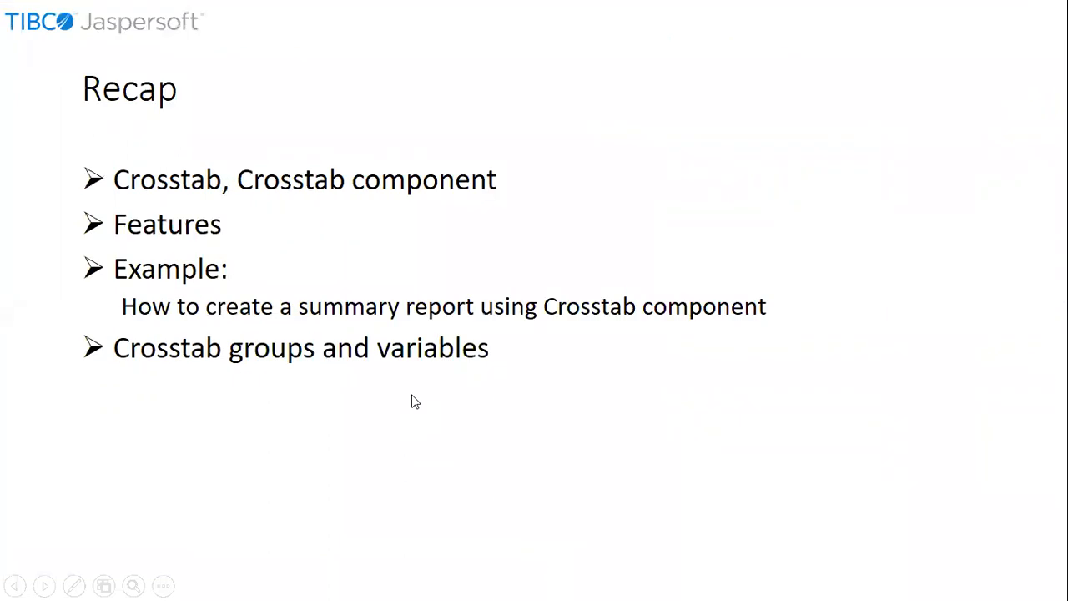